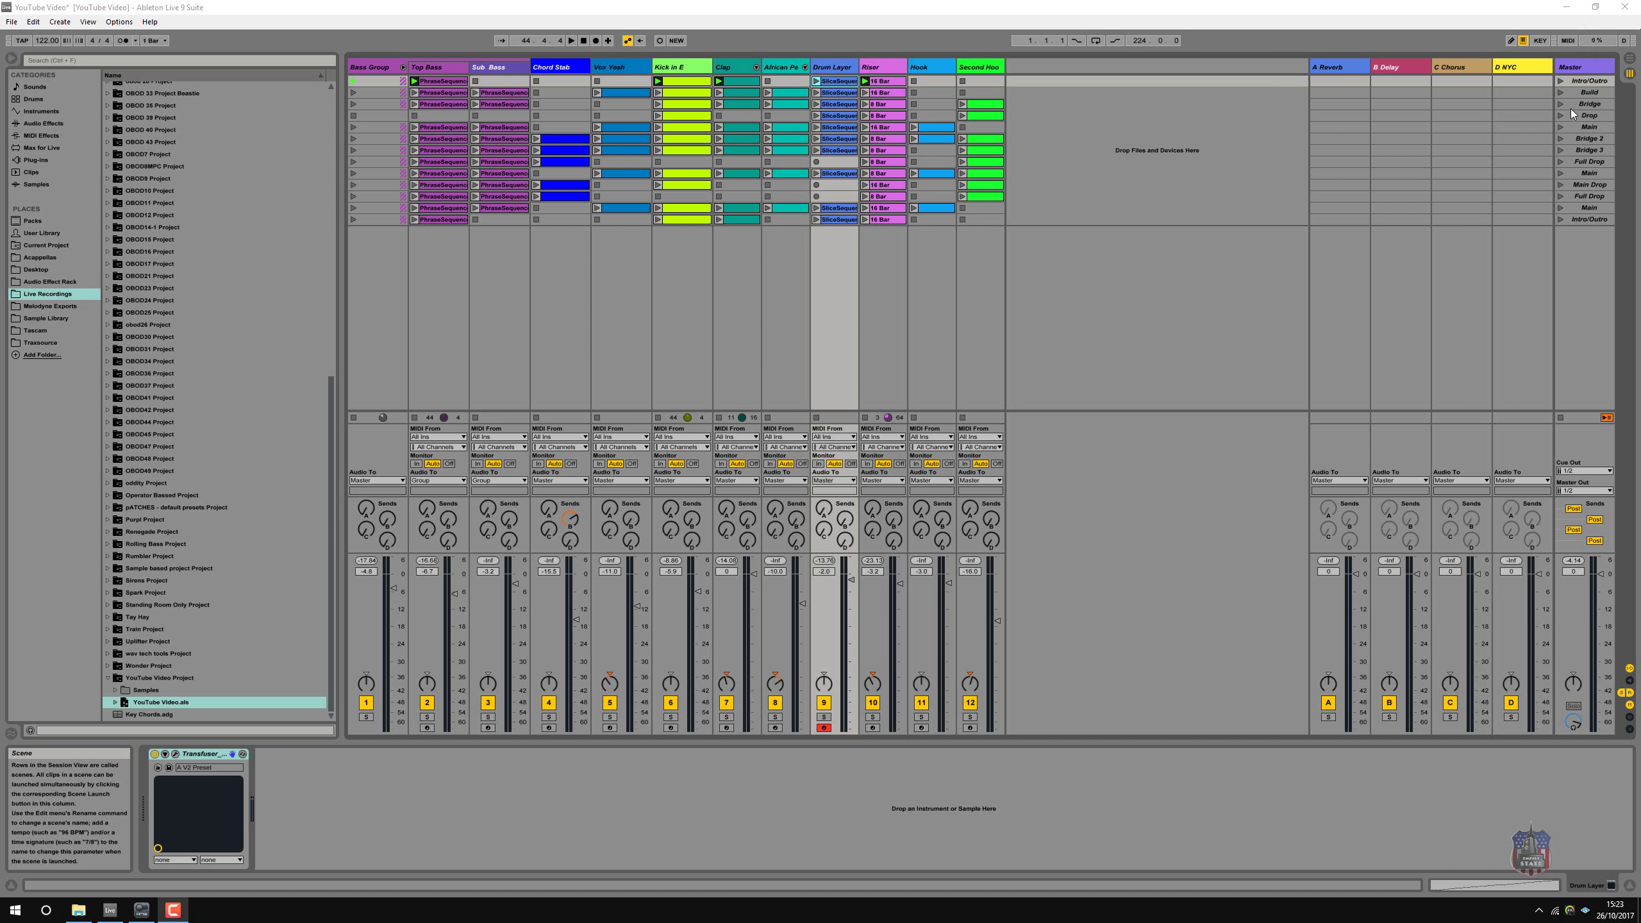
- Launch the Intro/Outro scene from the Master column so its clips play across the tracks
click(1561, 81)
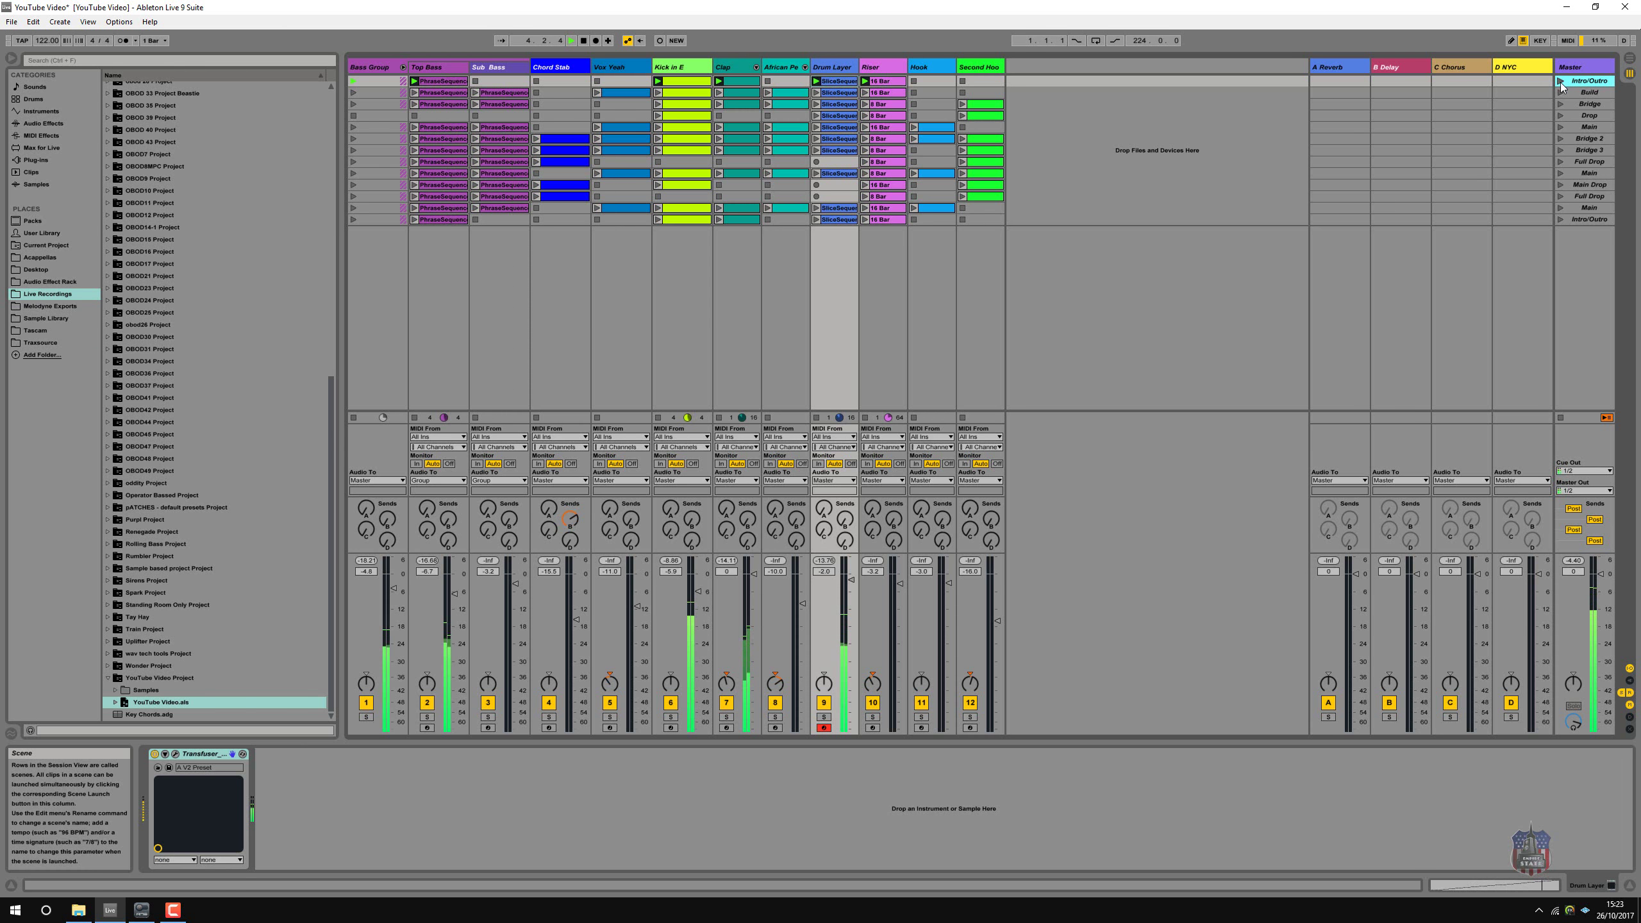
- Add a clap note just before beat 3 in the first Clap clip, then colour that clip lavender
double_click(739, 83)
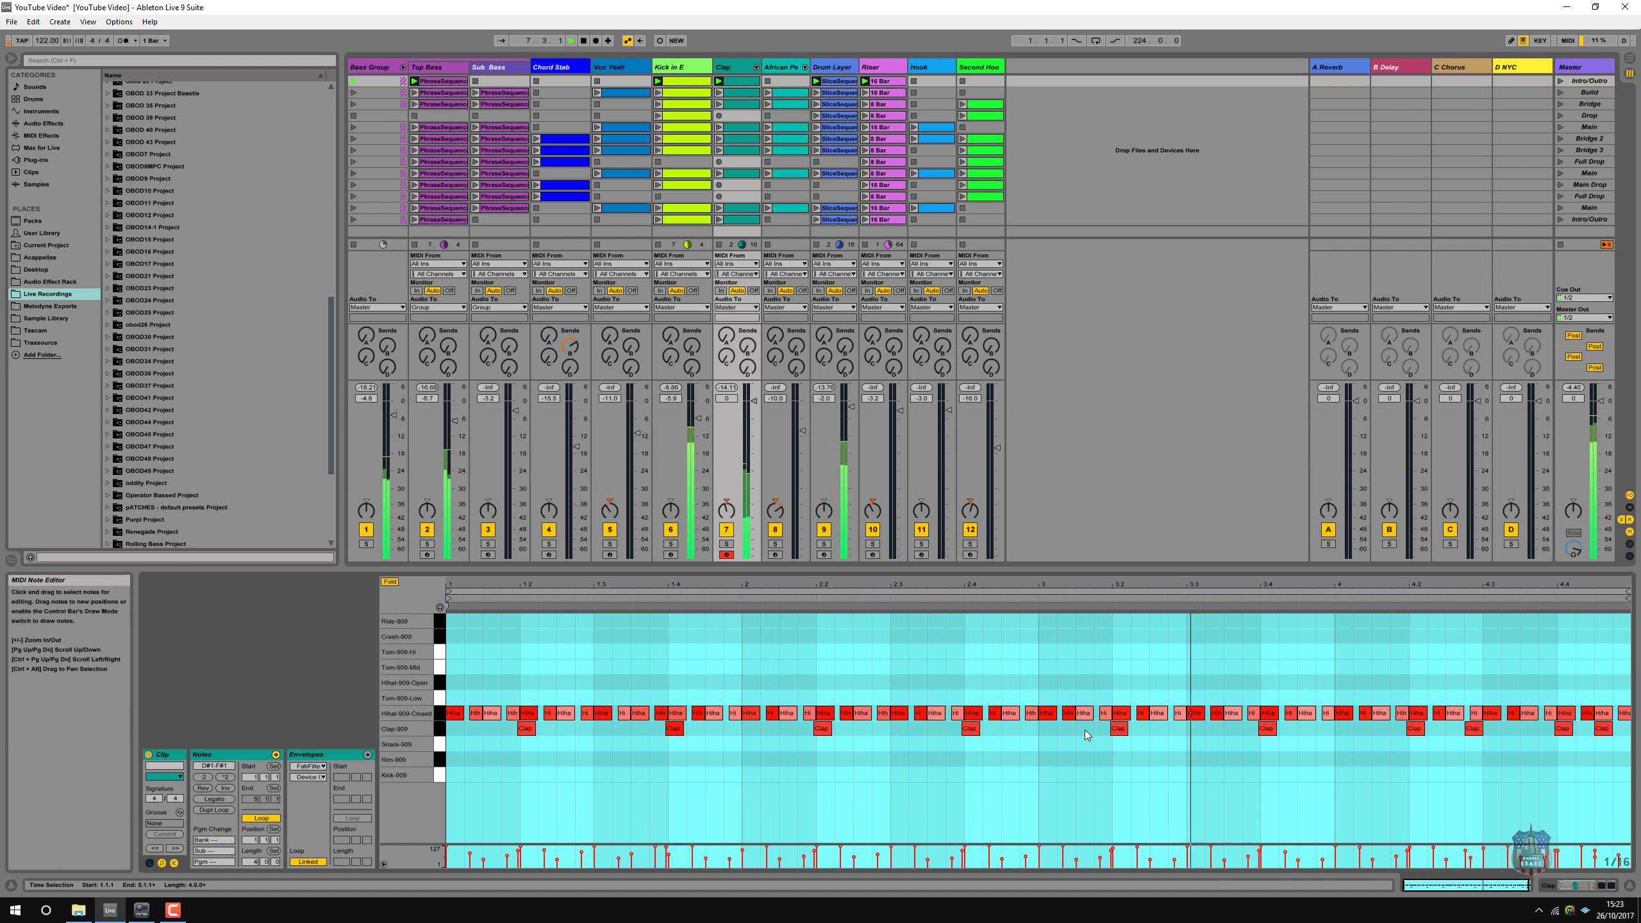
double_click(1031, 731)
click(1067, 766)
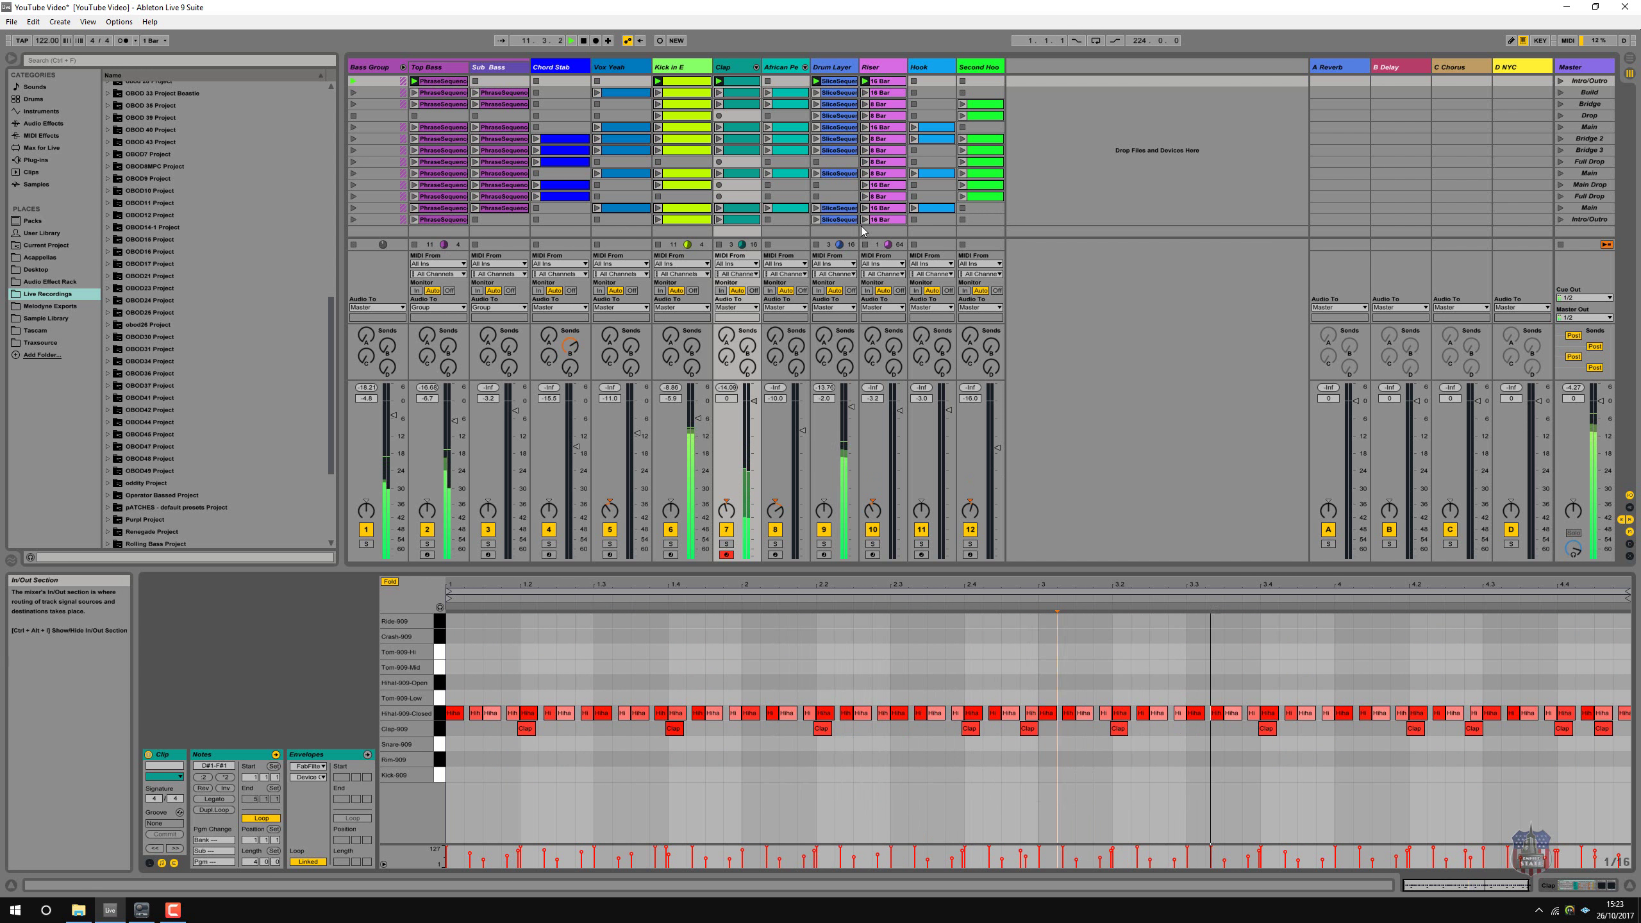
right_click(739, 83)
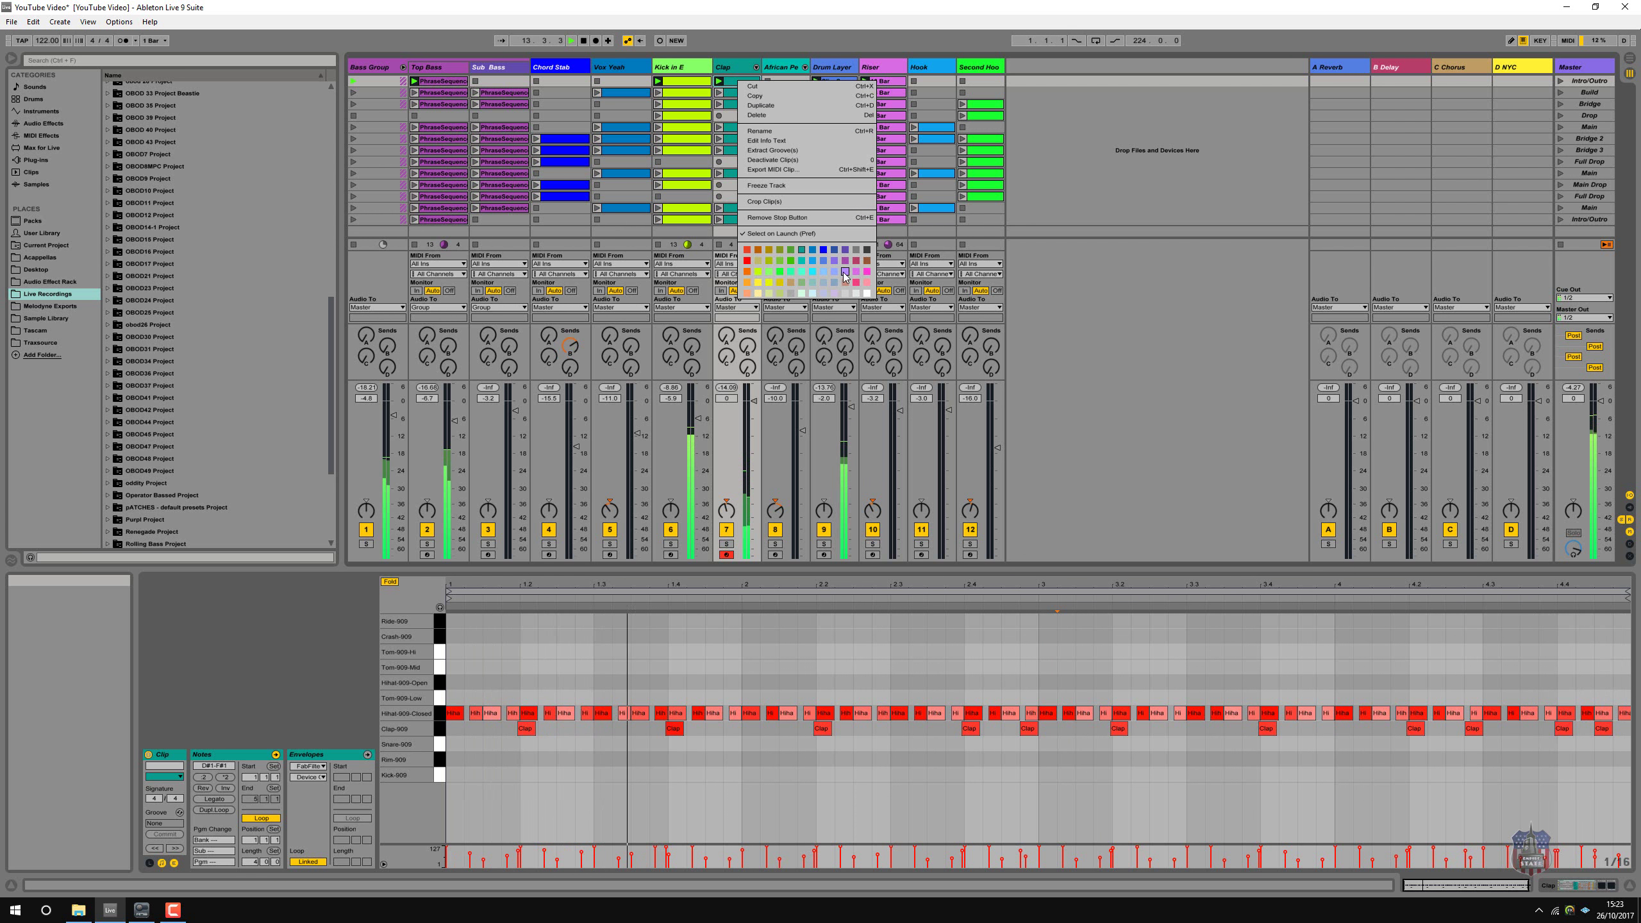
click(813, 273)
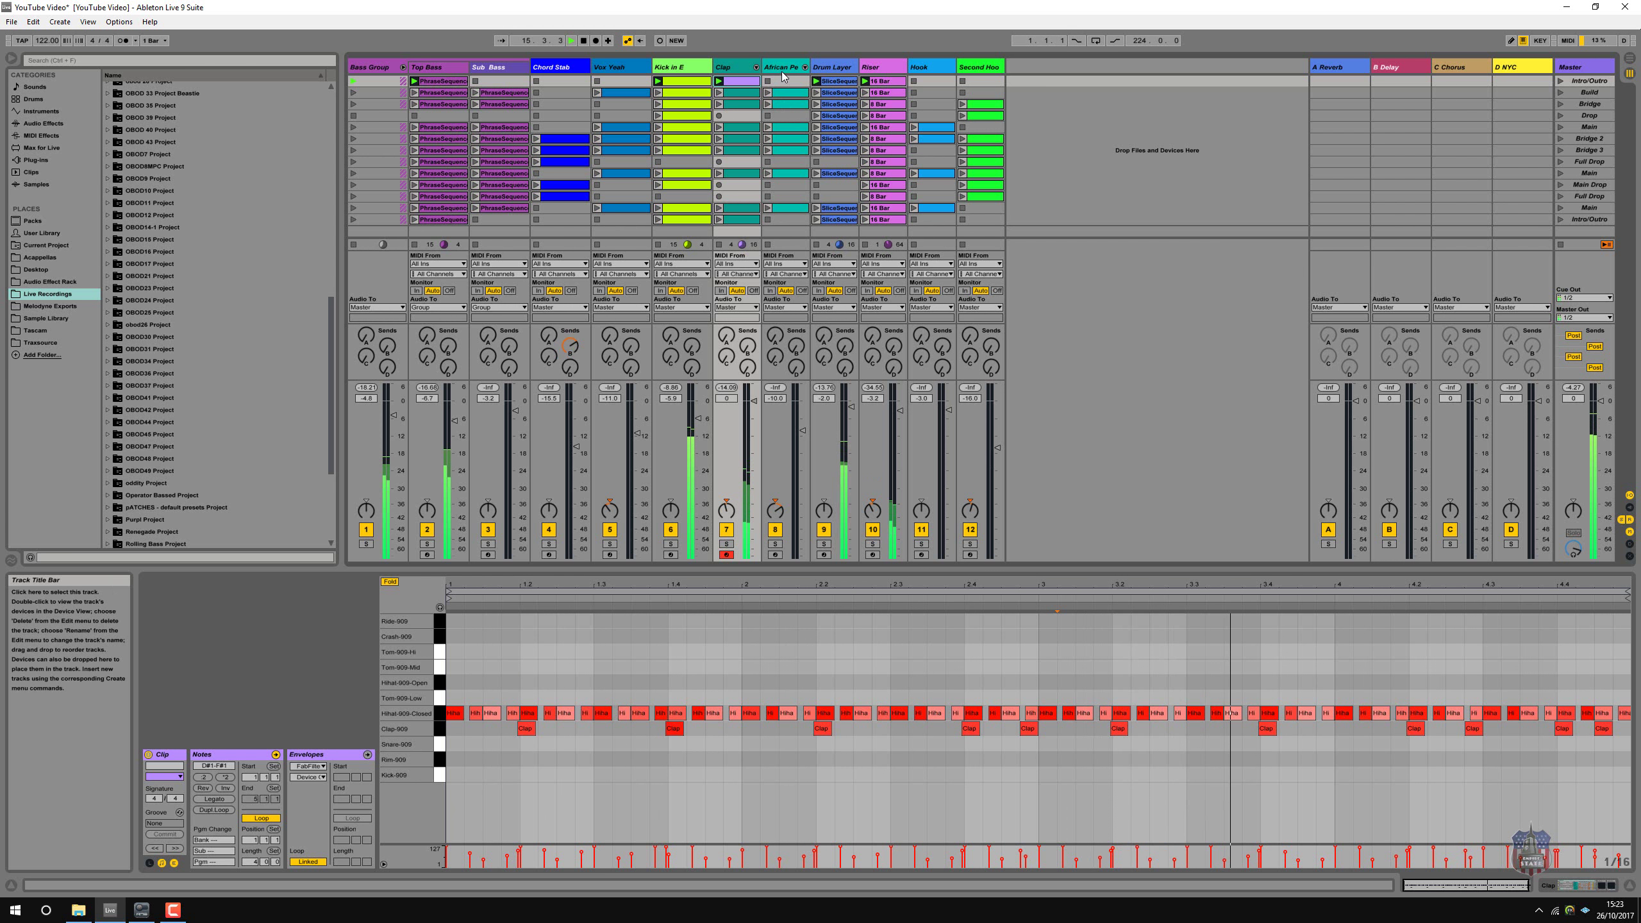
- Add a C3 kick note at 1.4.3 in the first Kick in E clip
click(786, 116)
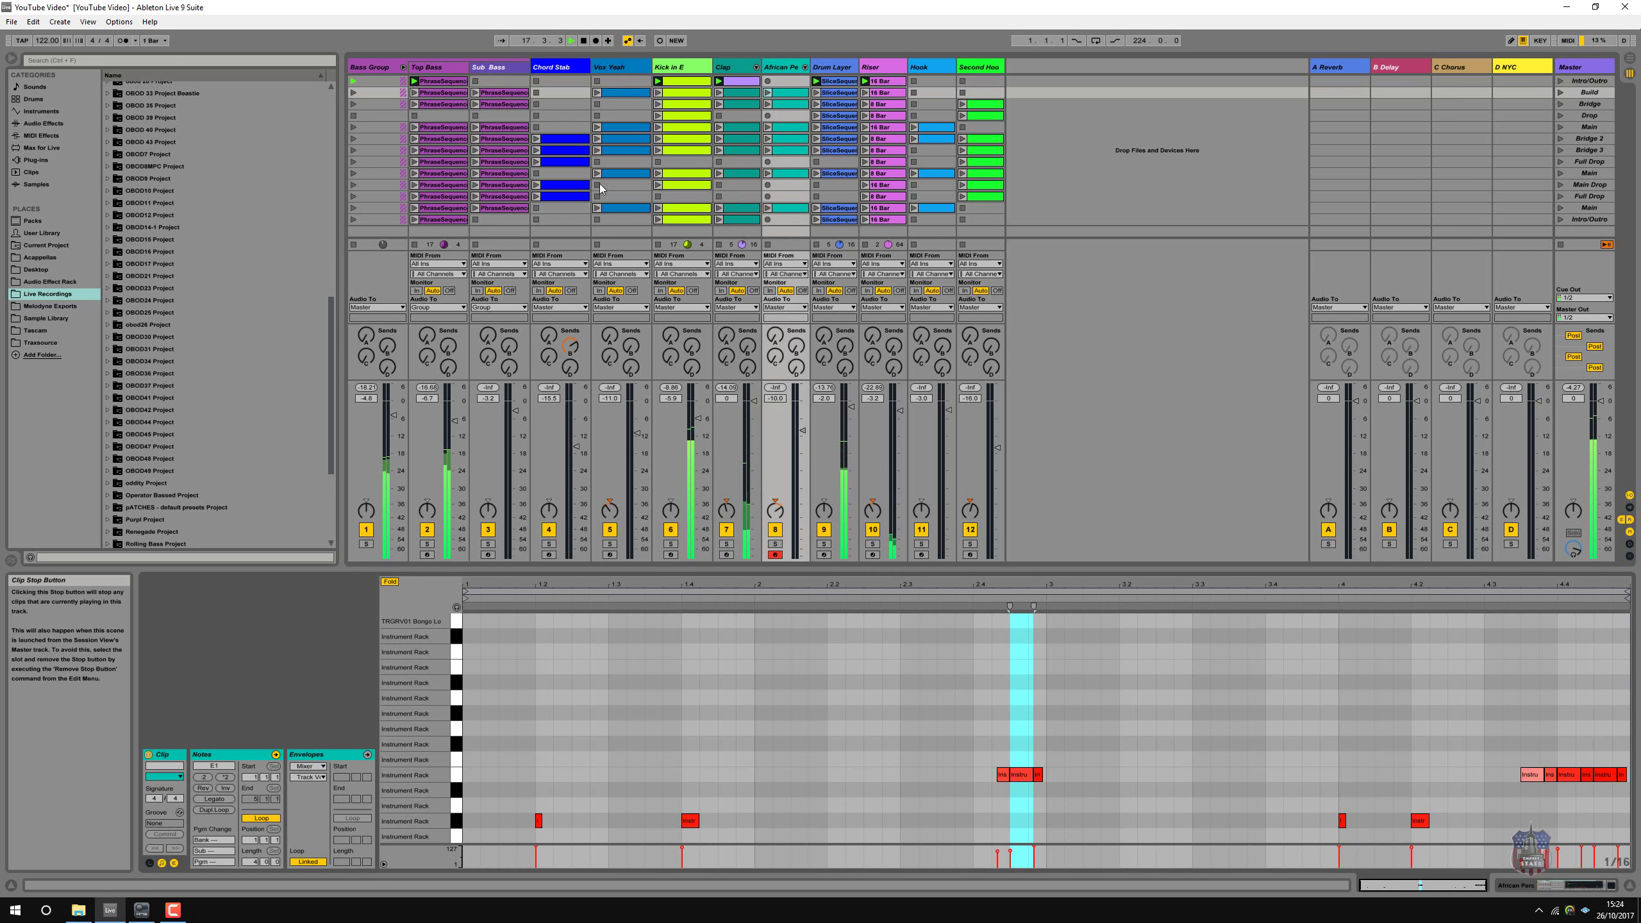
click(669, 85)
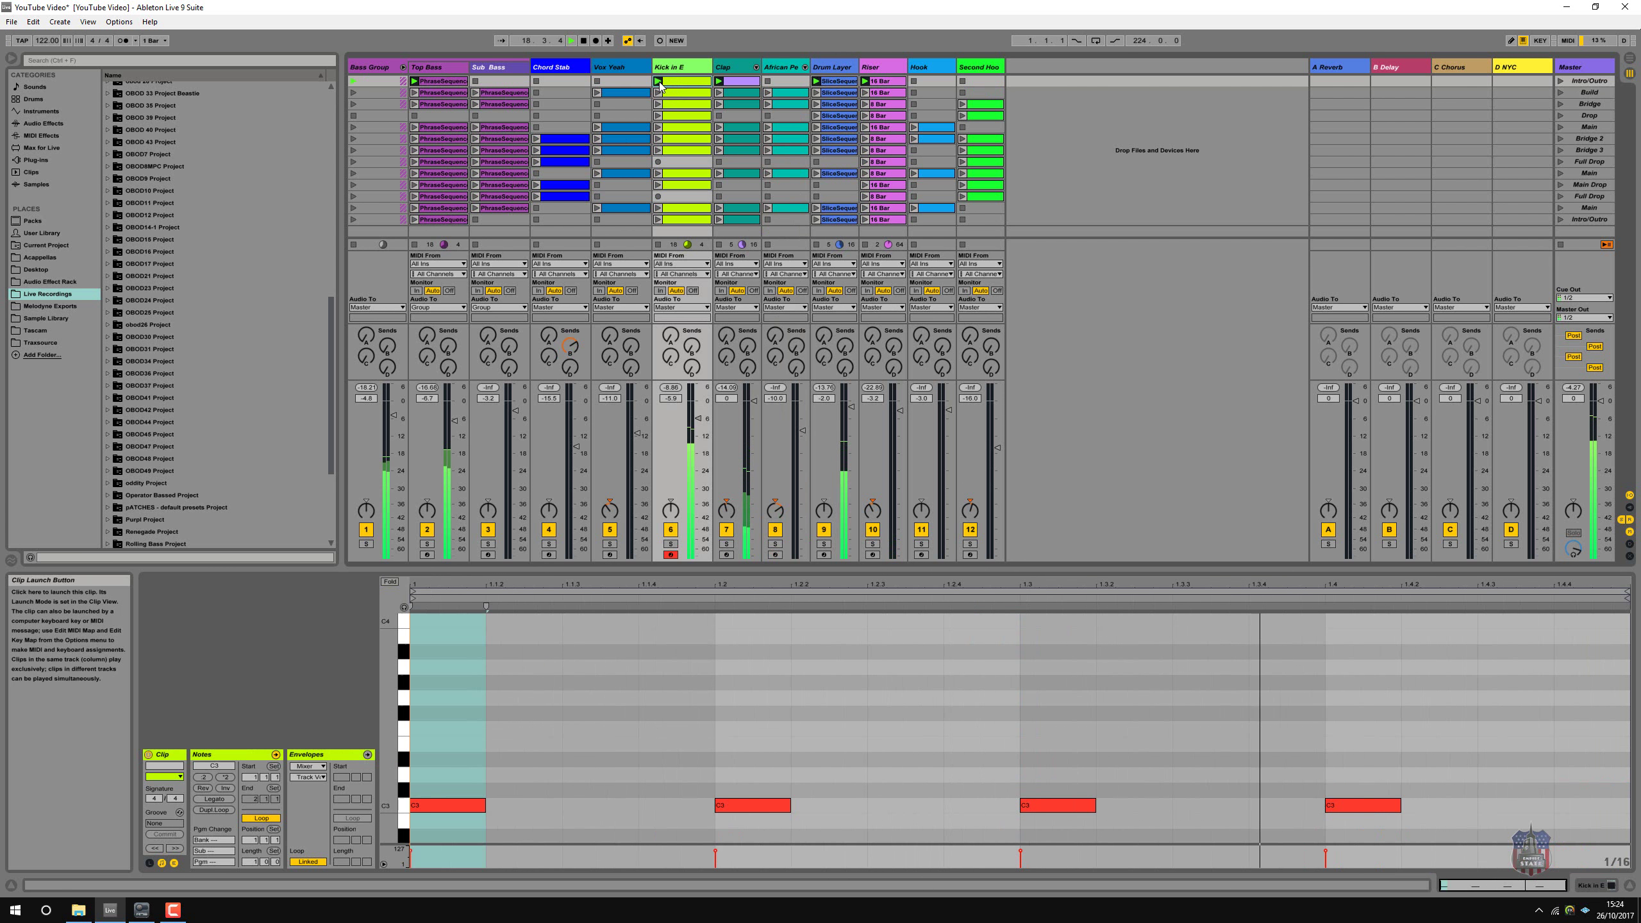
double_click(1521, 804)
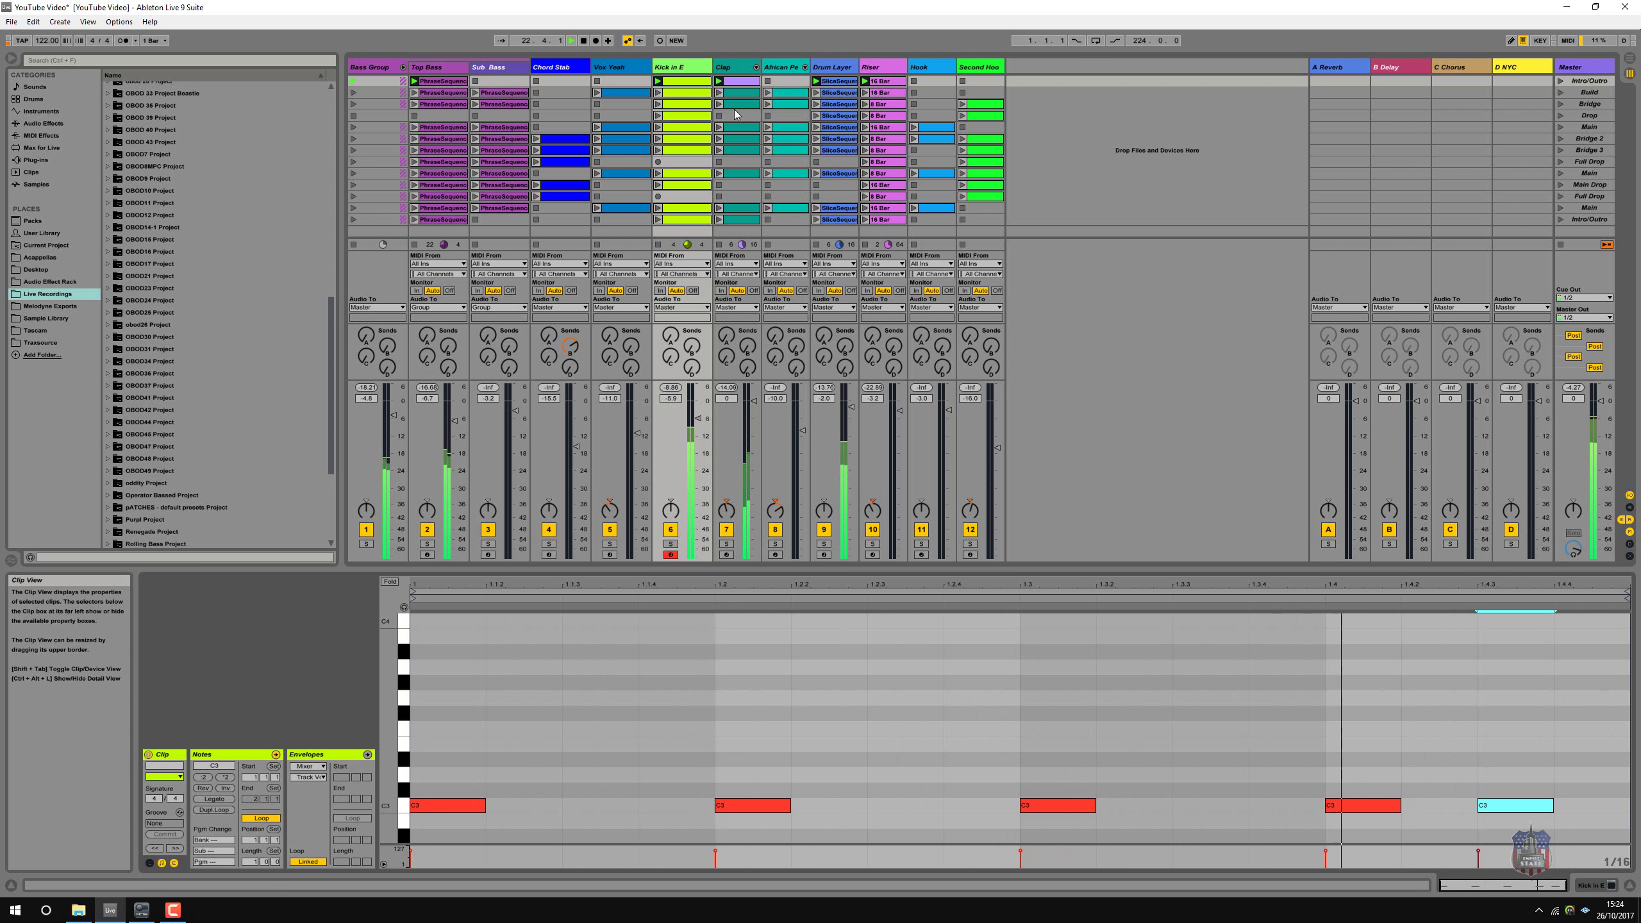
- Colour the Kick in E clip lavender, undoing an accidental move to row 8
right_click(680, 80)
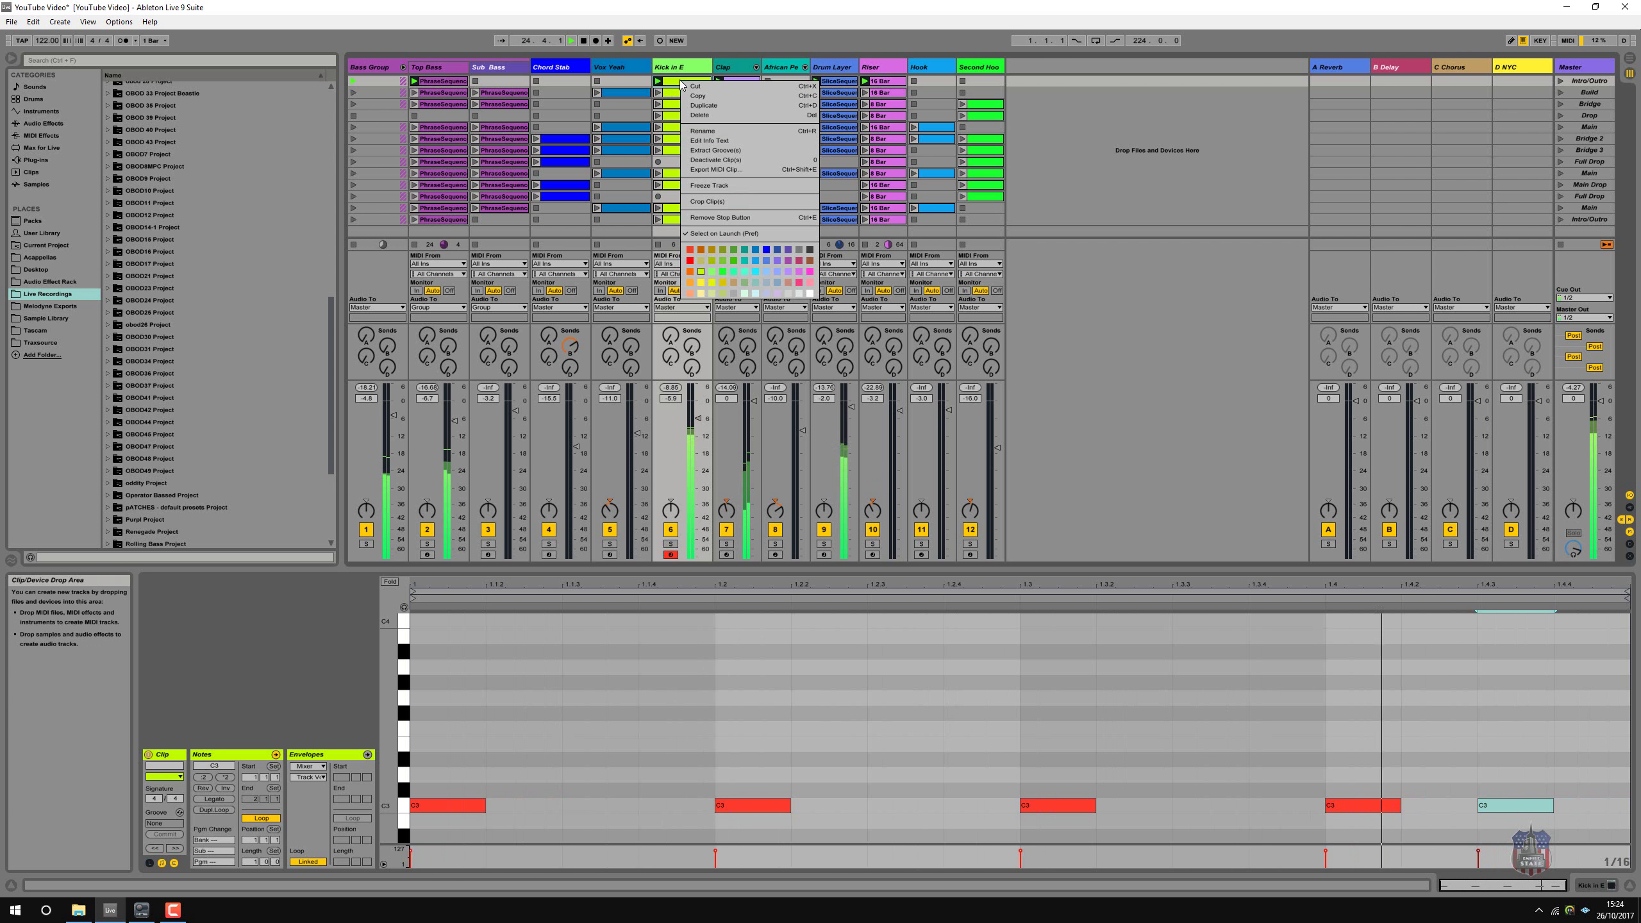
click(790, 275)
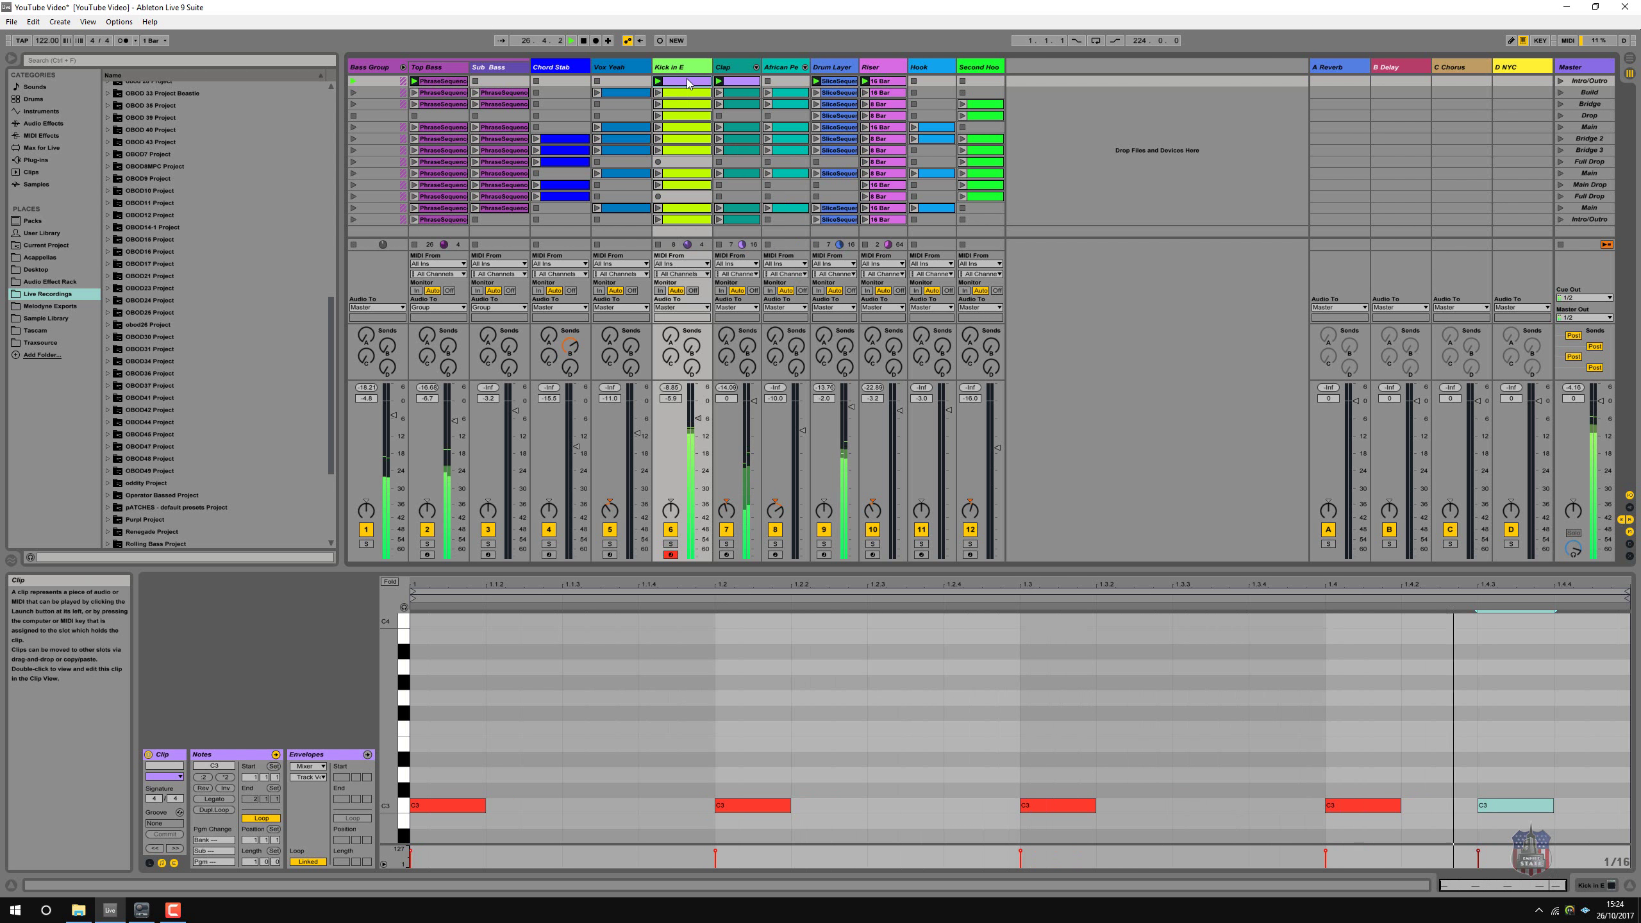
mouse_move(689, 83)
mouse_down()
mouse_move(682, 163)
mouse_move(678, 97)
mouse_up()
key(ctrl+z)
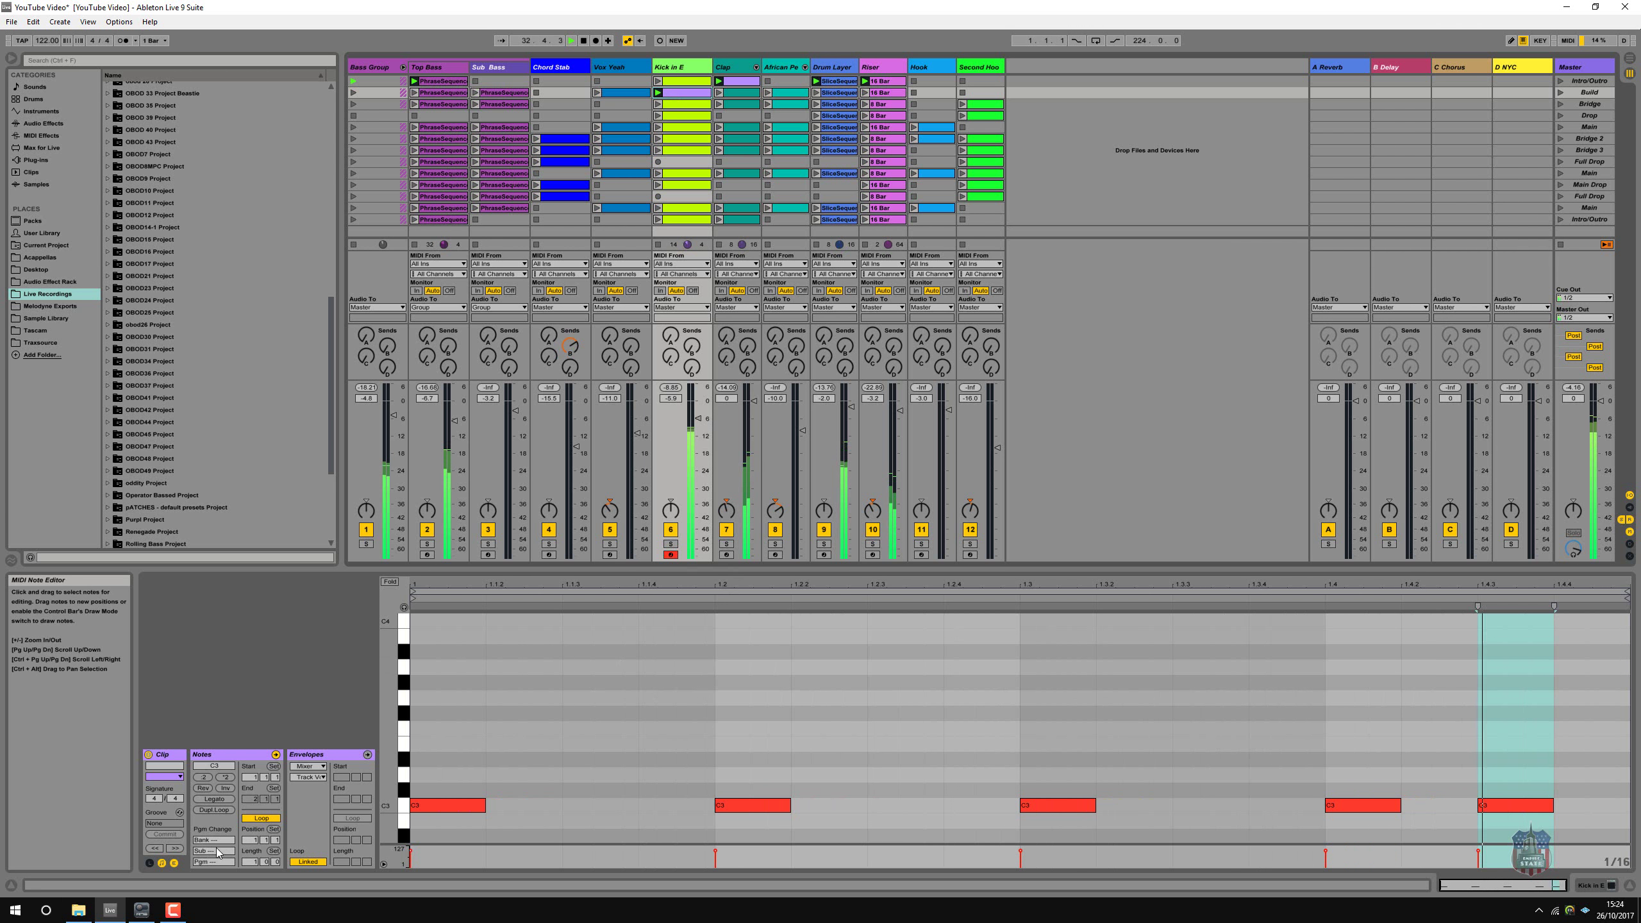
- Double the kick clip's loop to two bars, delete its 1.4.3 note, and launch the second Vox Yeah clip
click(214, 809)
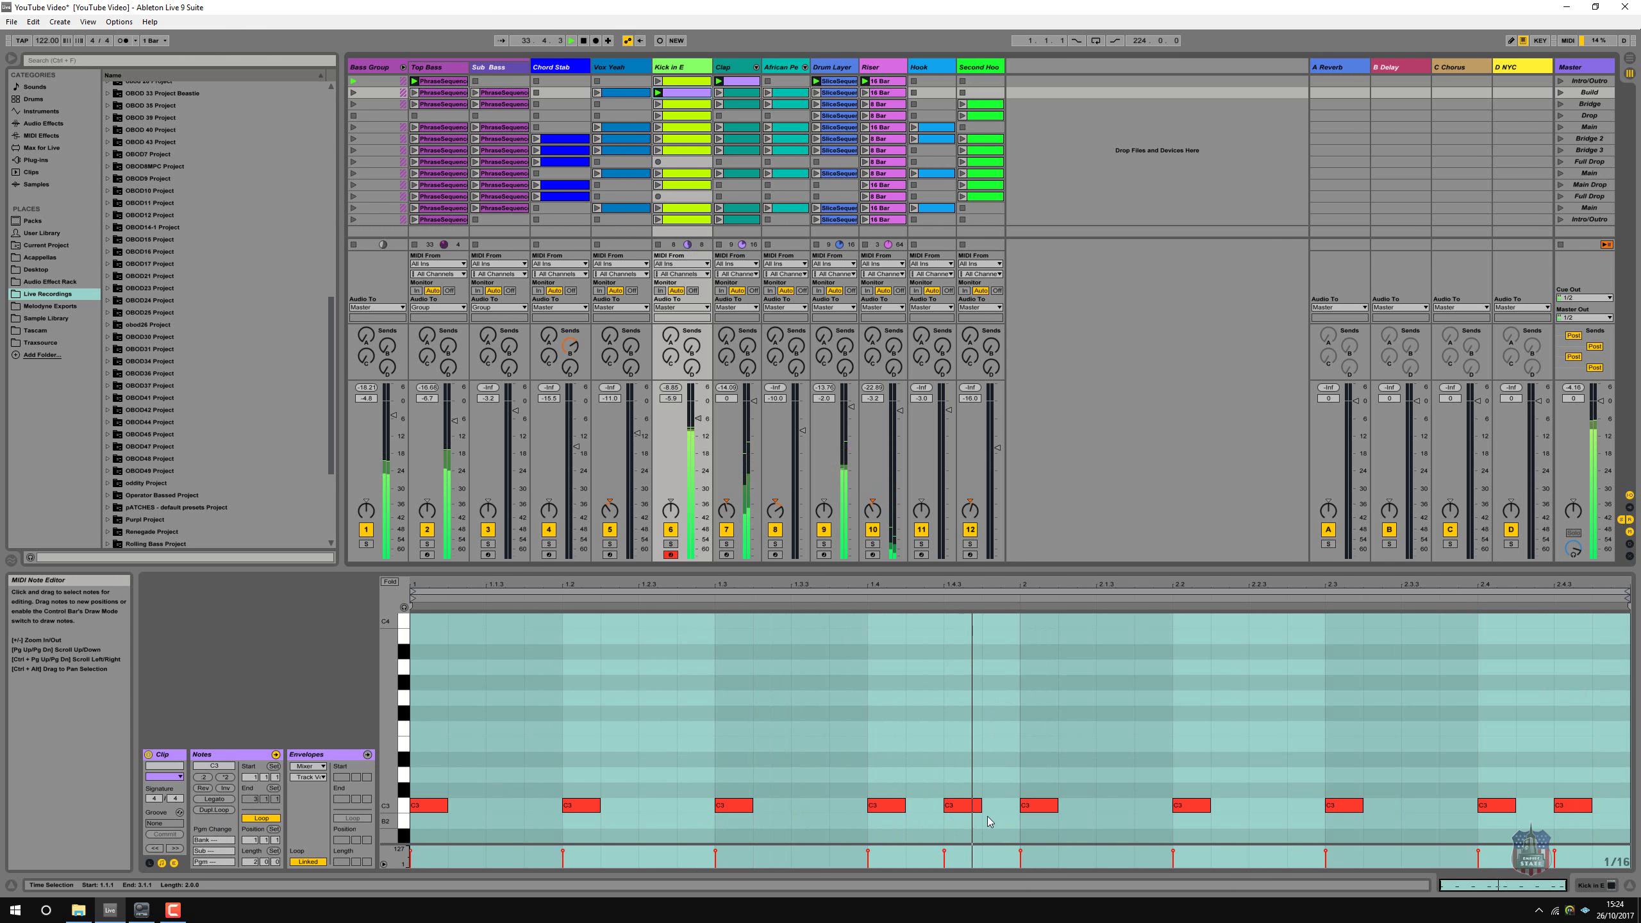
click(963, 805)
key(Delete)
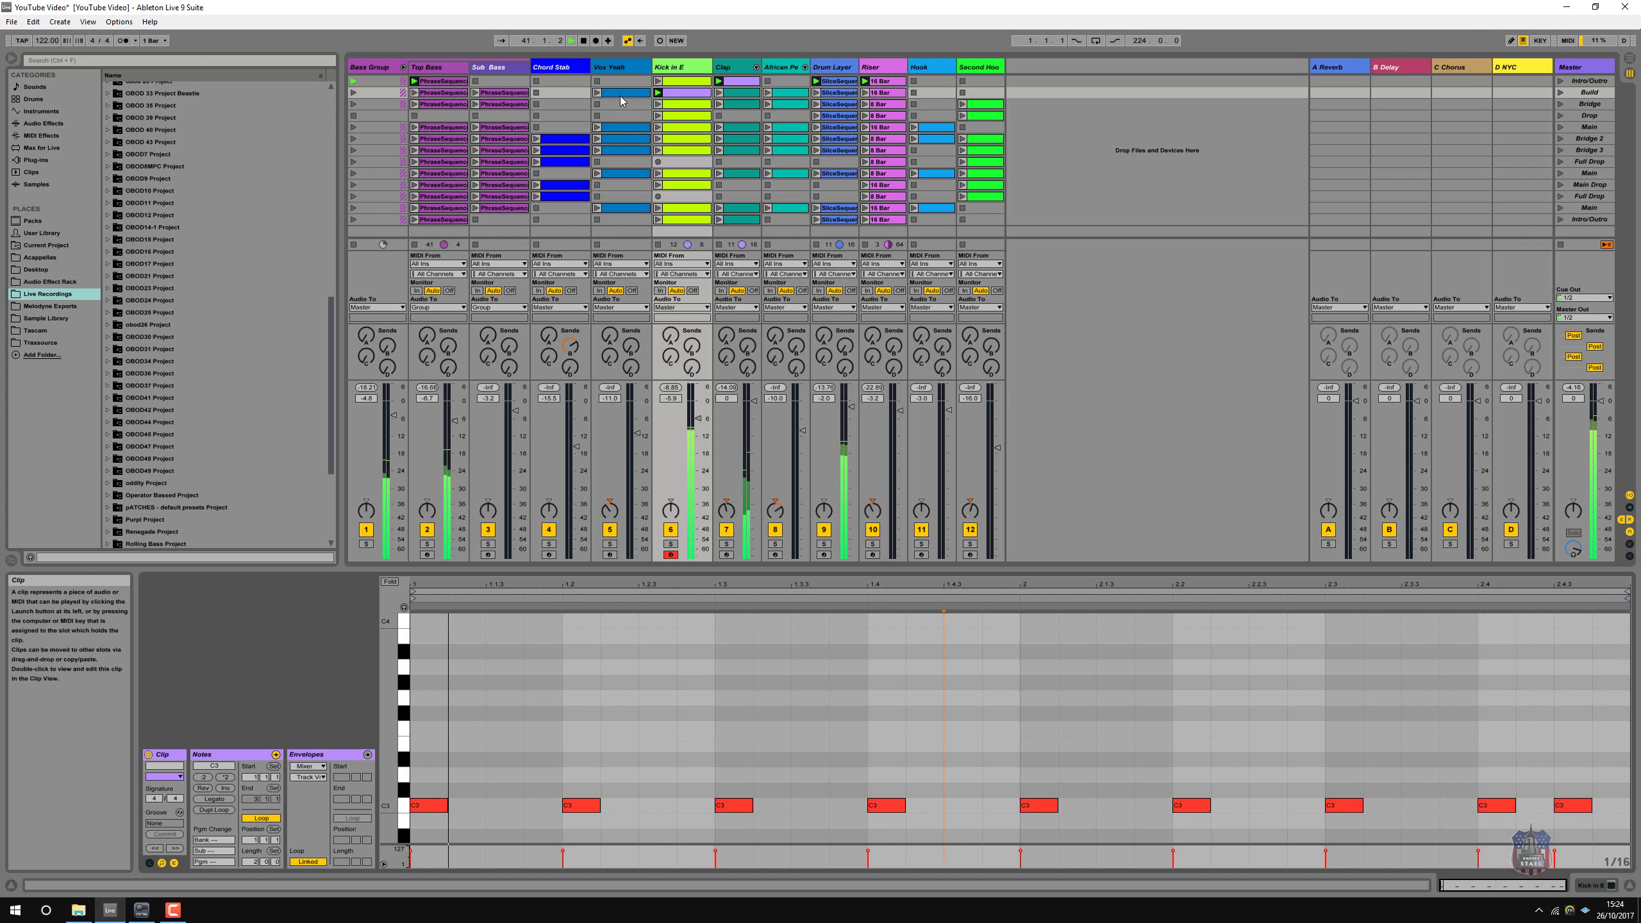
click(597, 93)
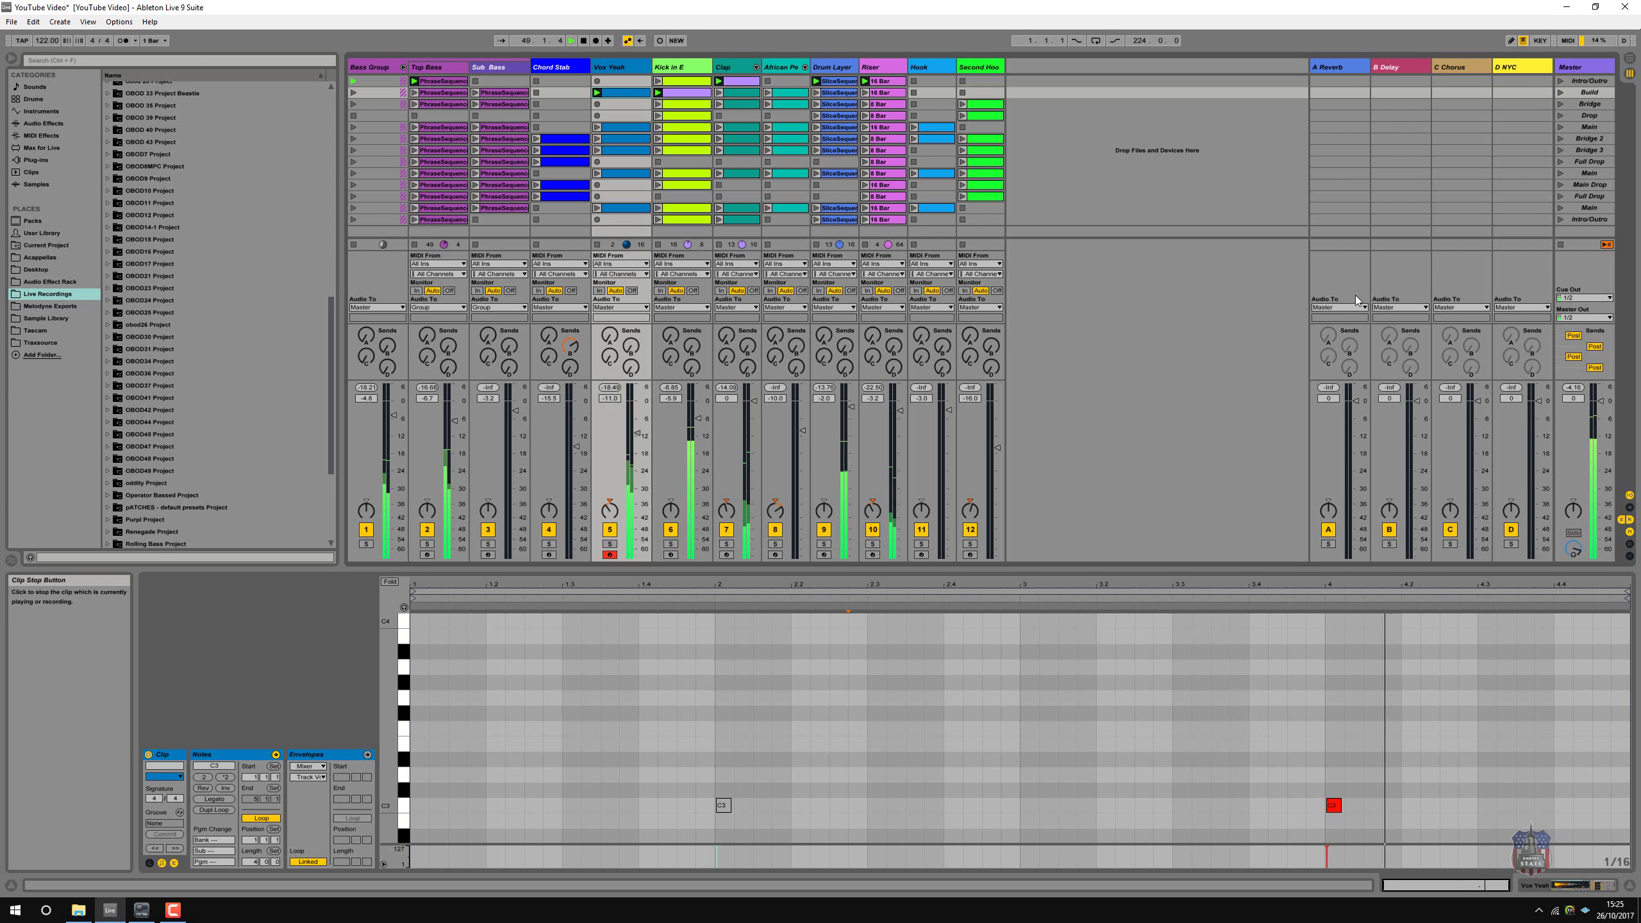
- Stop the Drum Layer clip and open its Transfuser instrument window from Device View
click(818, 82)
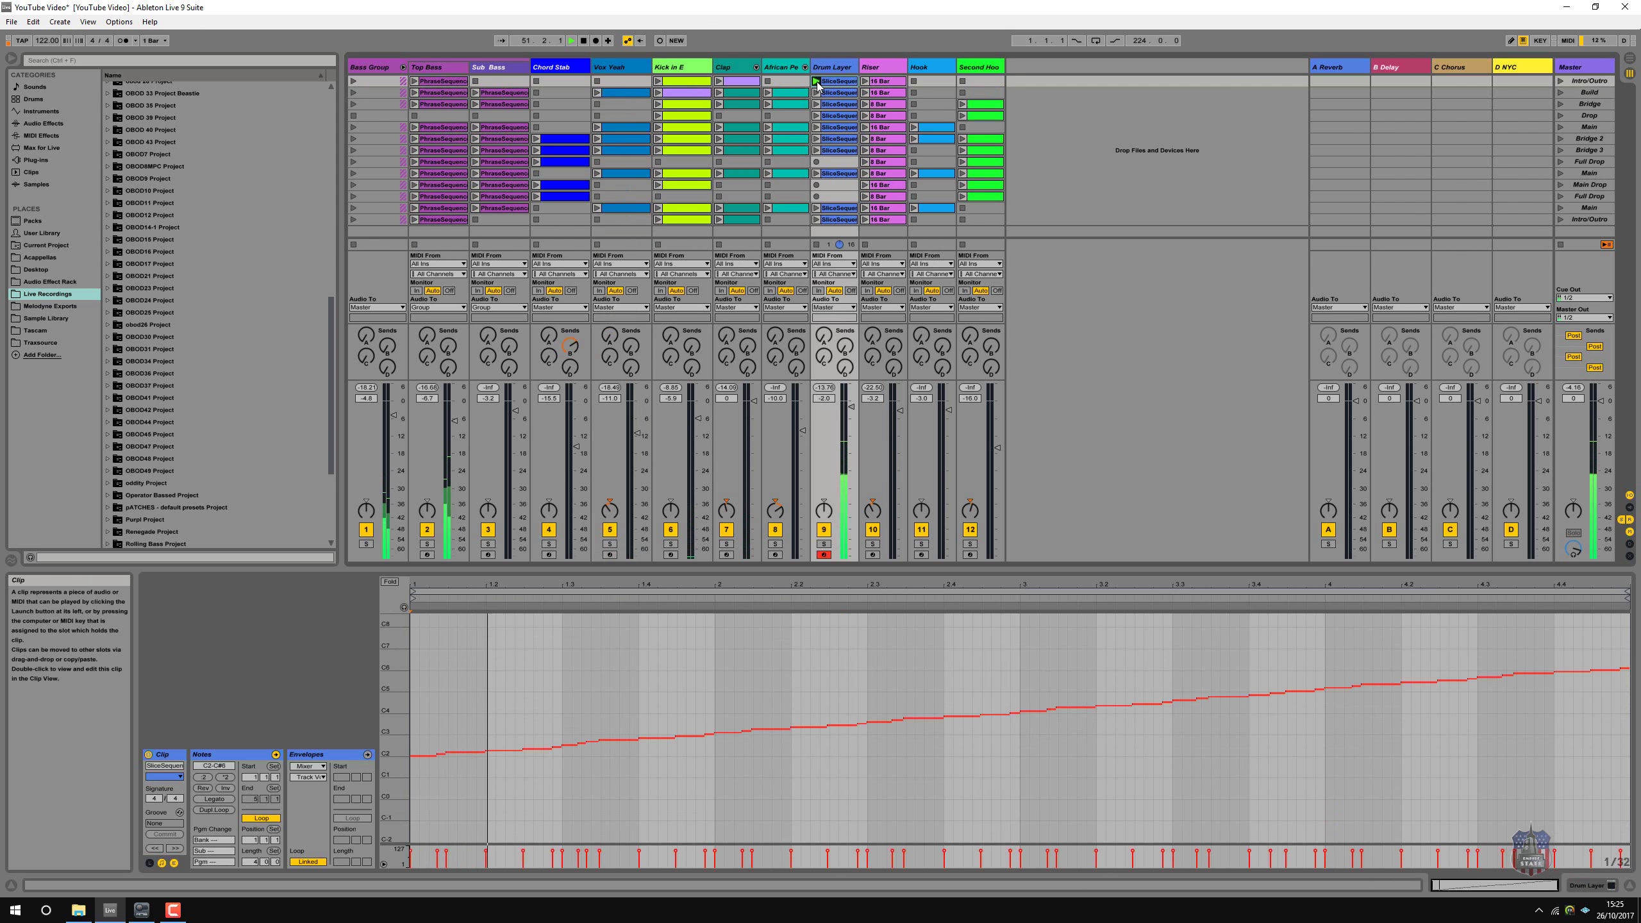
click(817, 244)
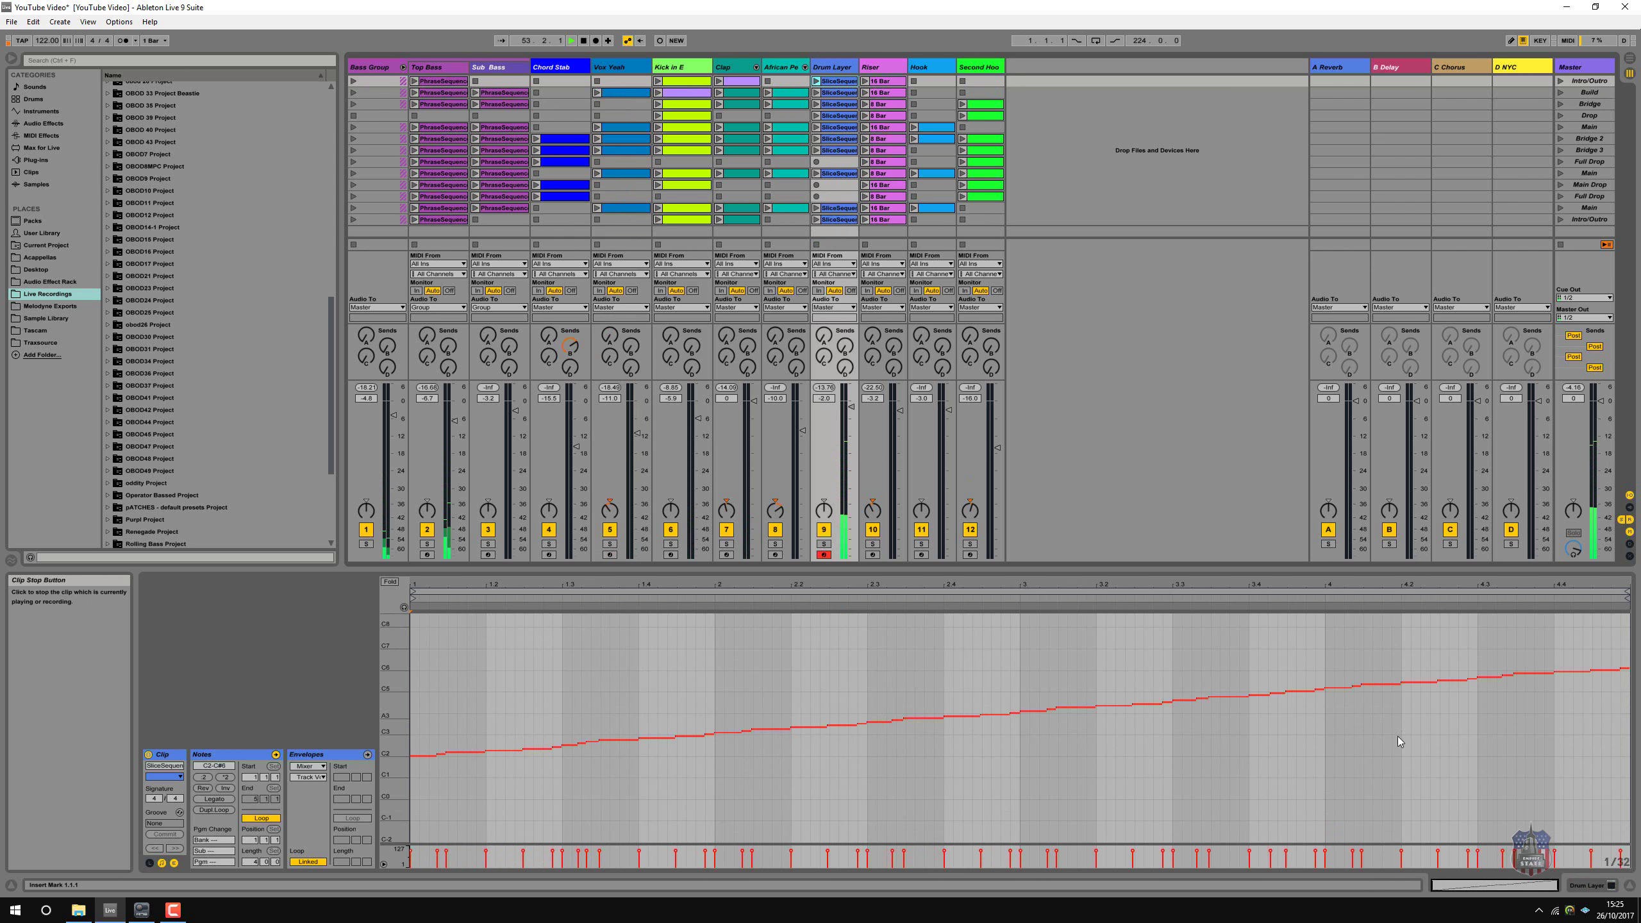
key(shift+Tab)
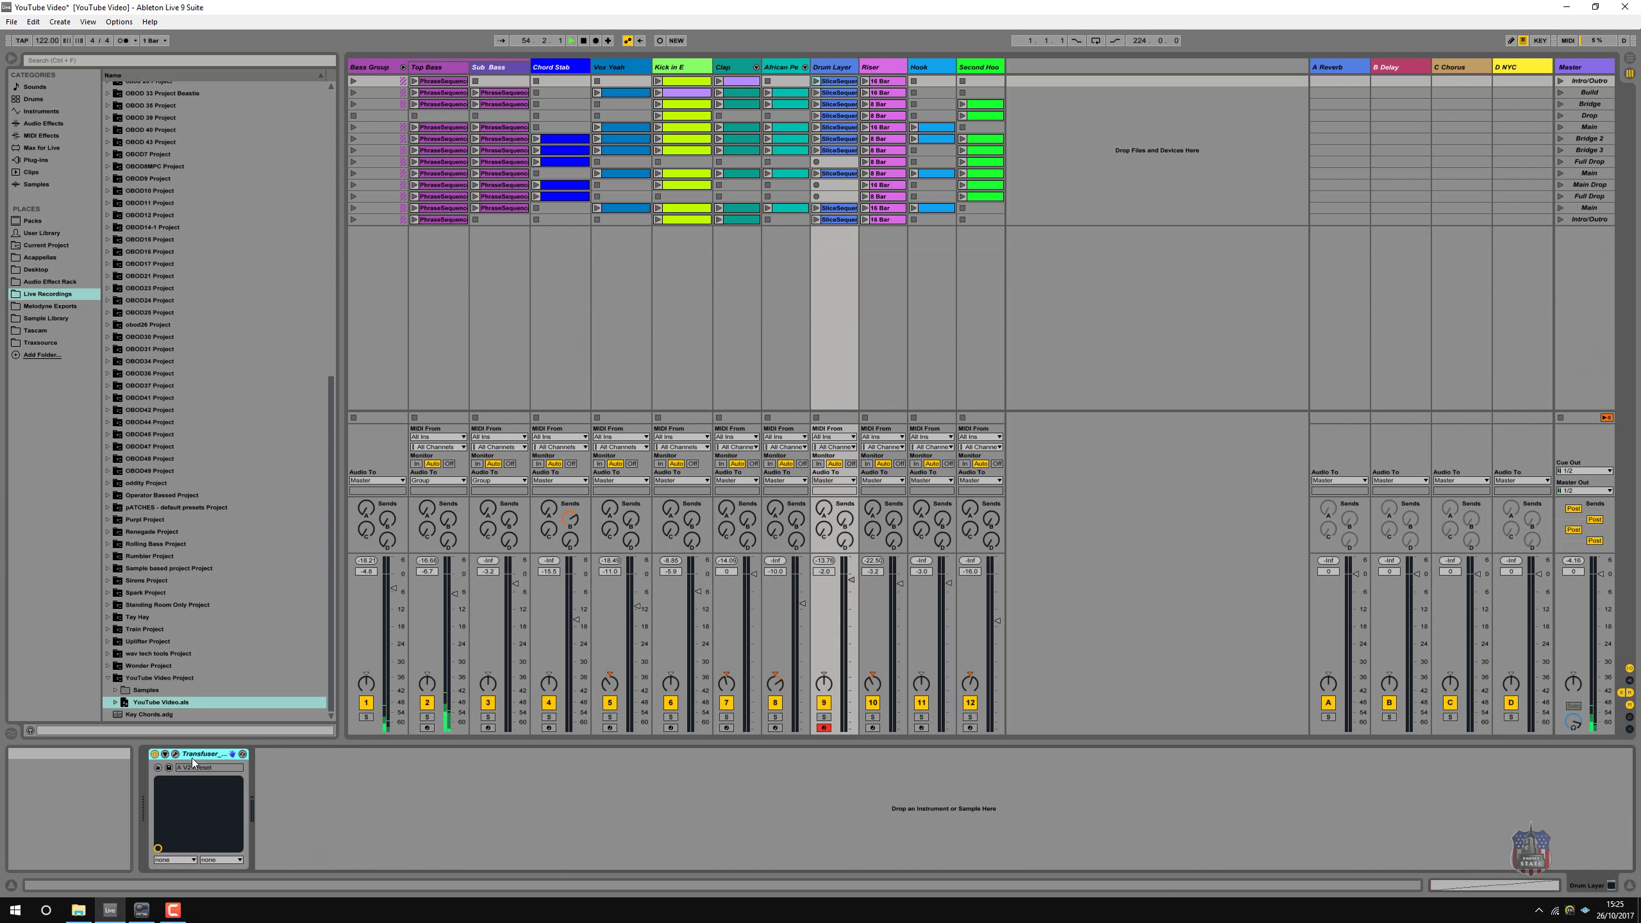
click(175, 756)
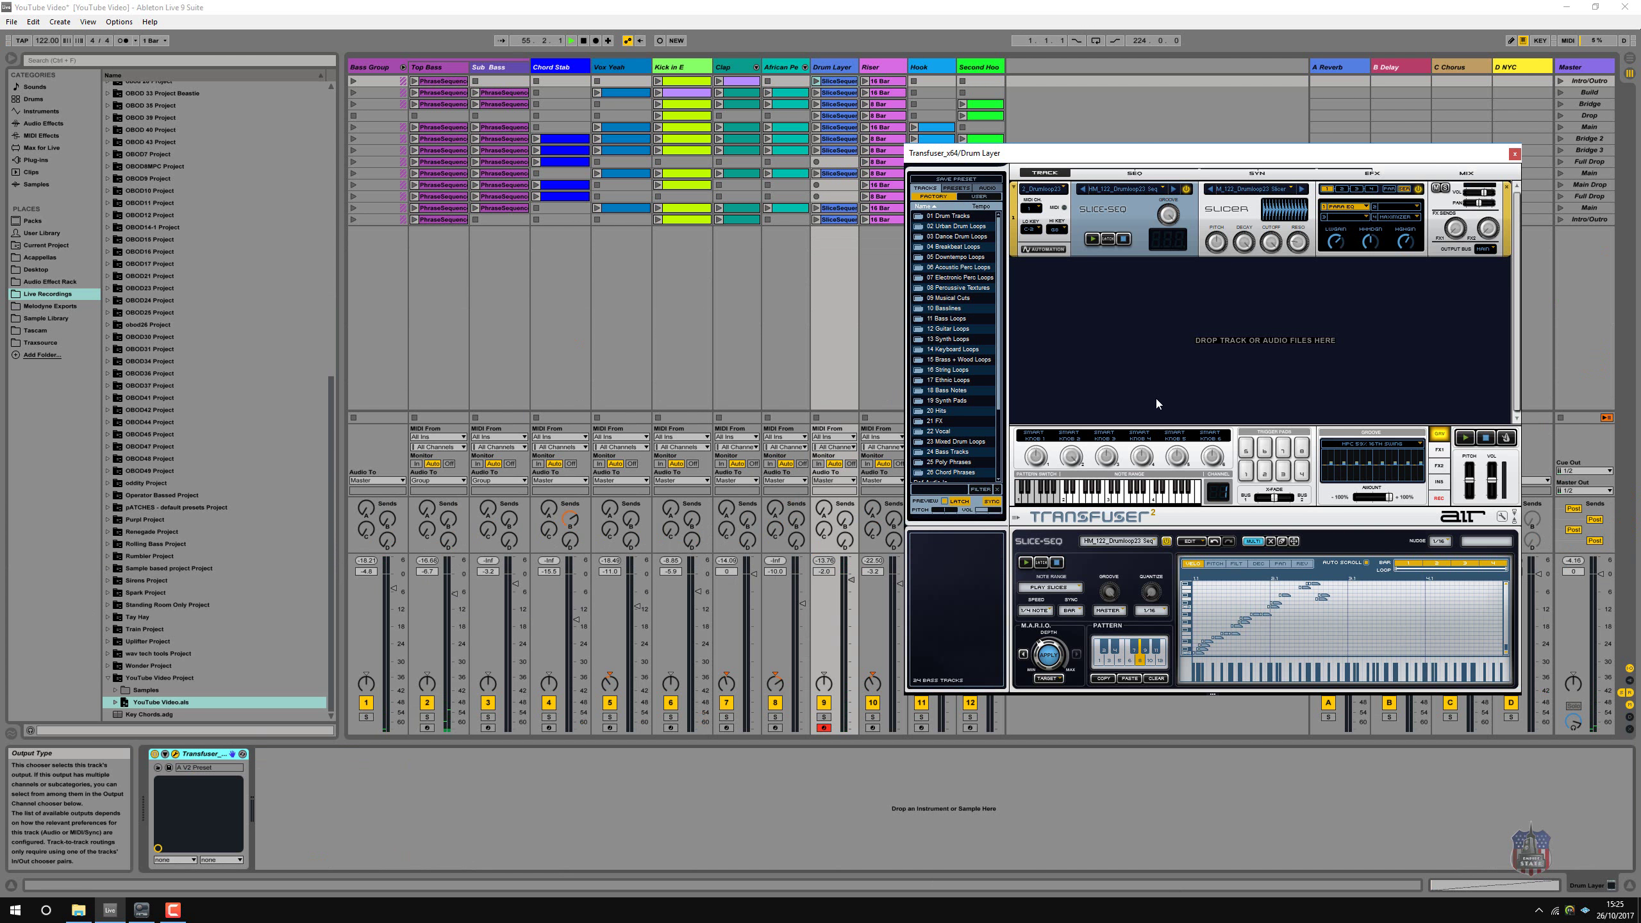
- Switch Transfuser to pattern 1, start its slice sequencer, and move the window aside
click(1099, 666)
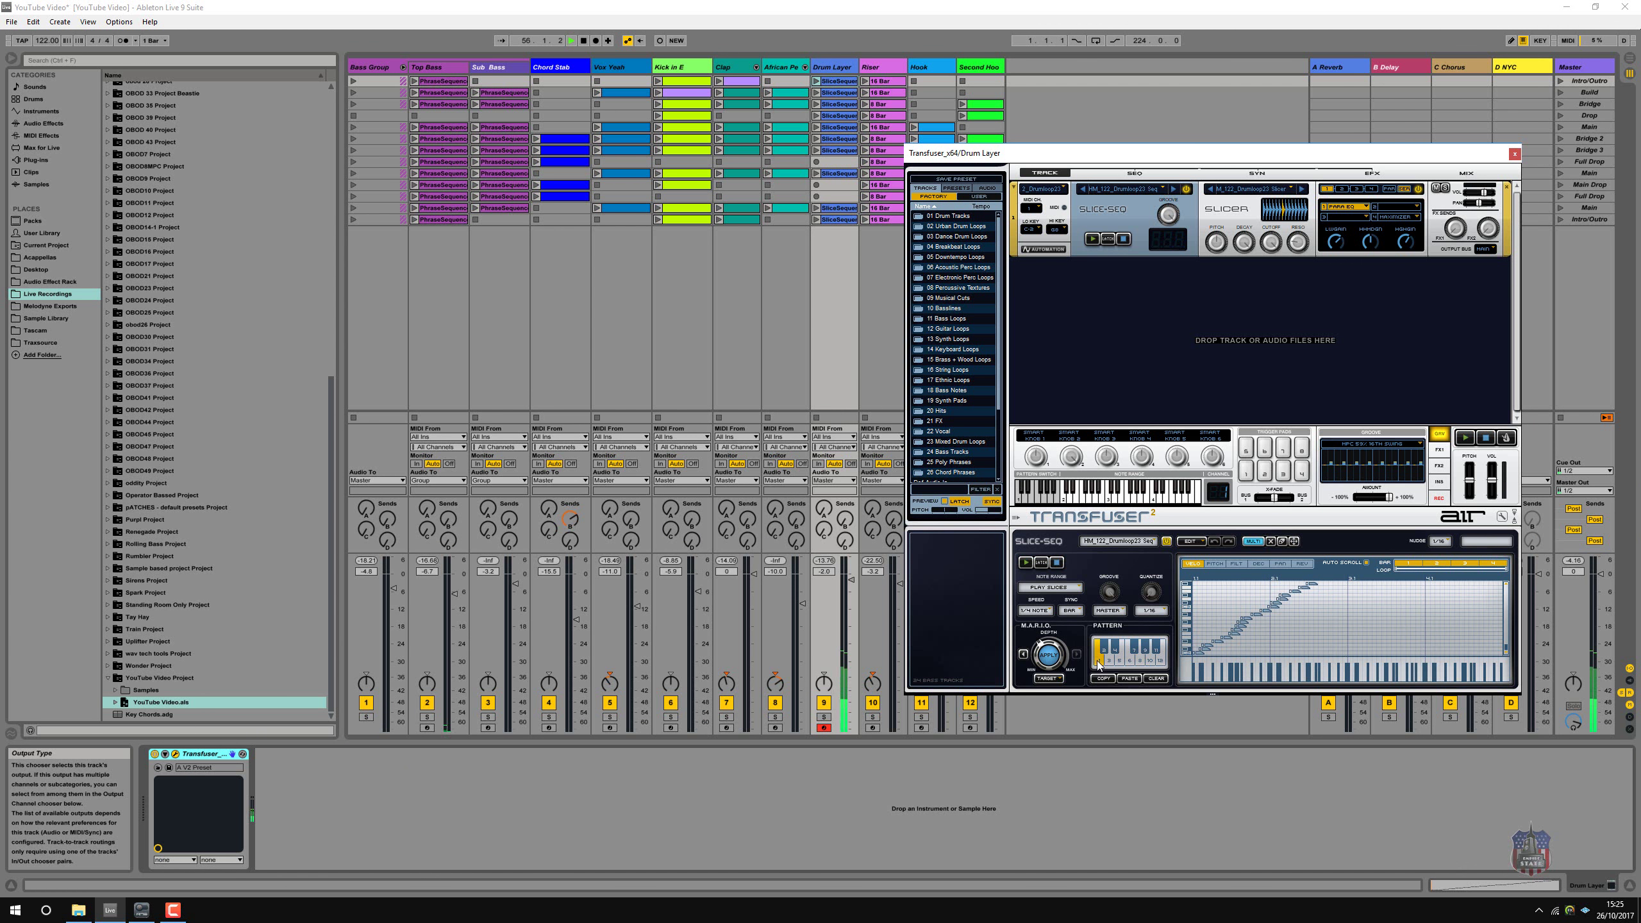
click(1026, 563)
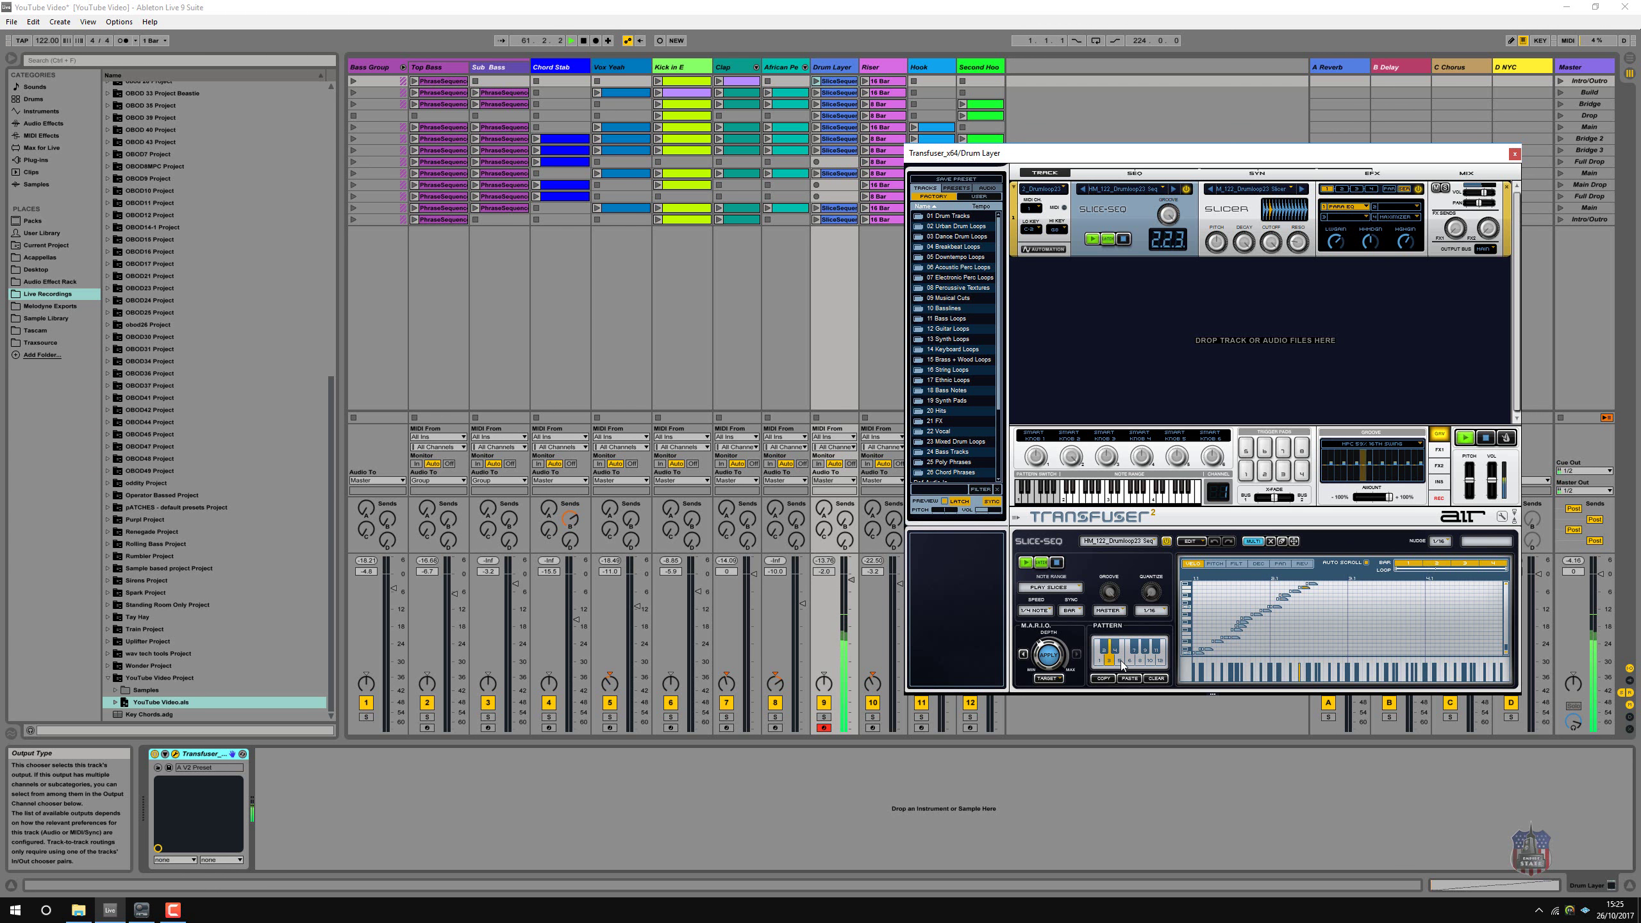
click(1049, 679)
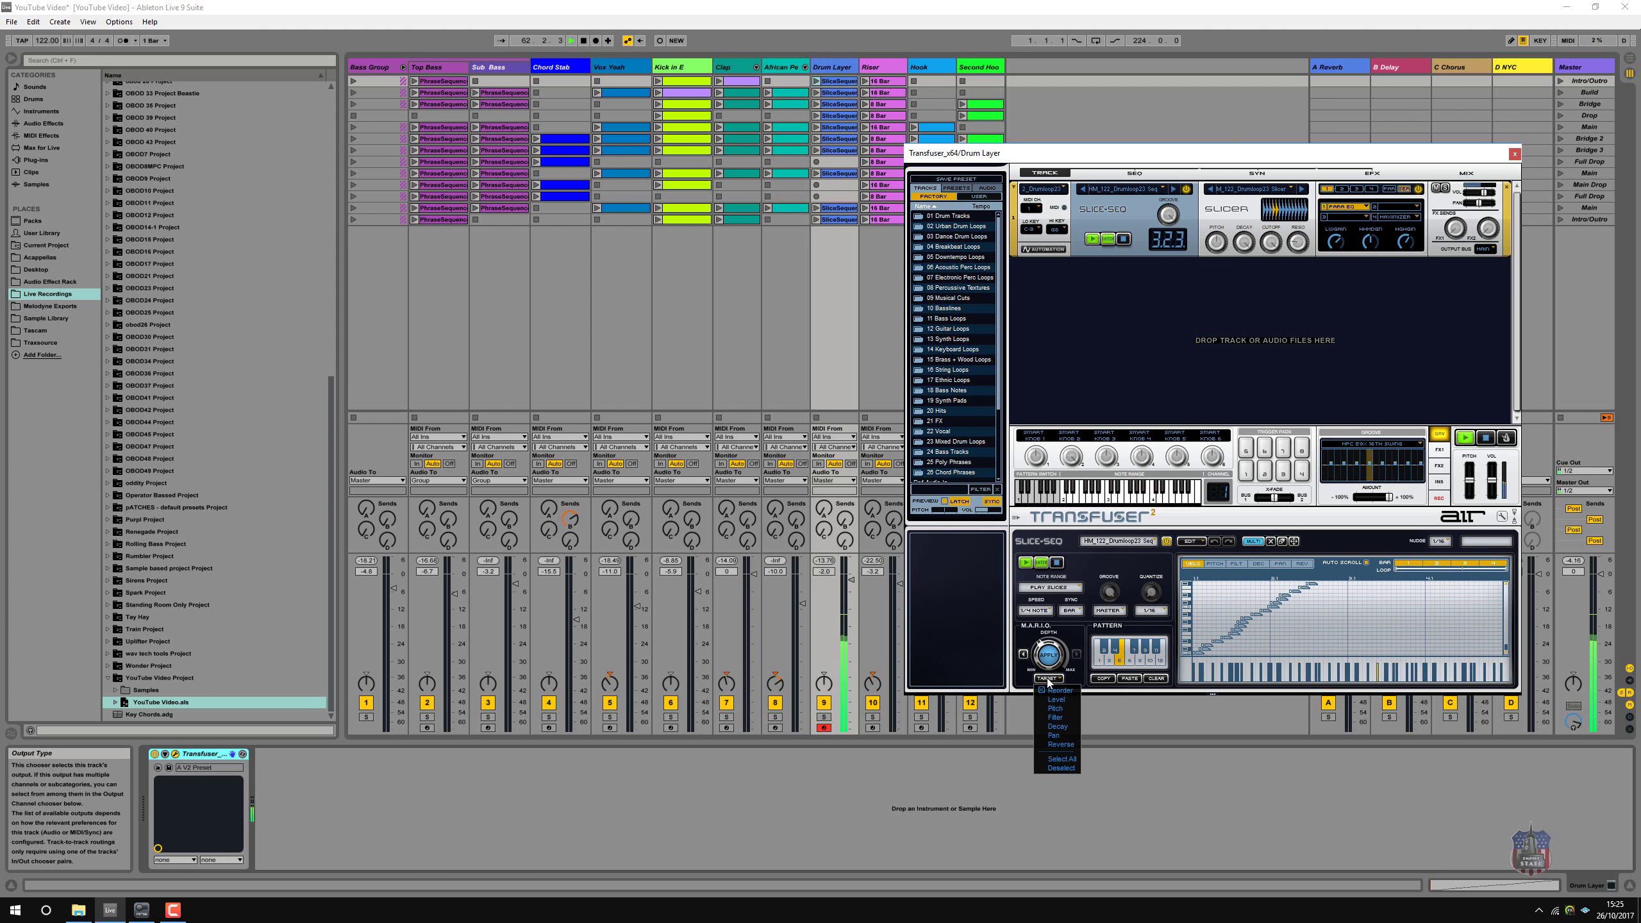
click(1053, 646)
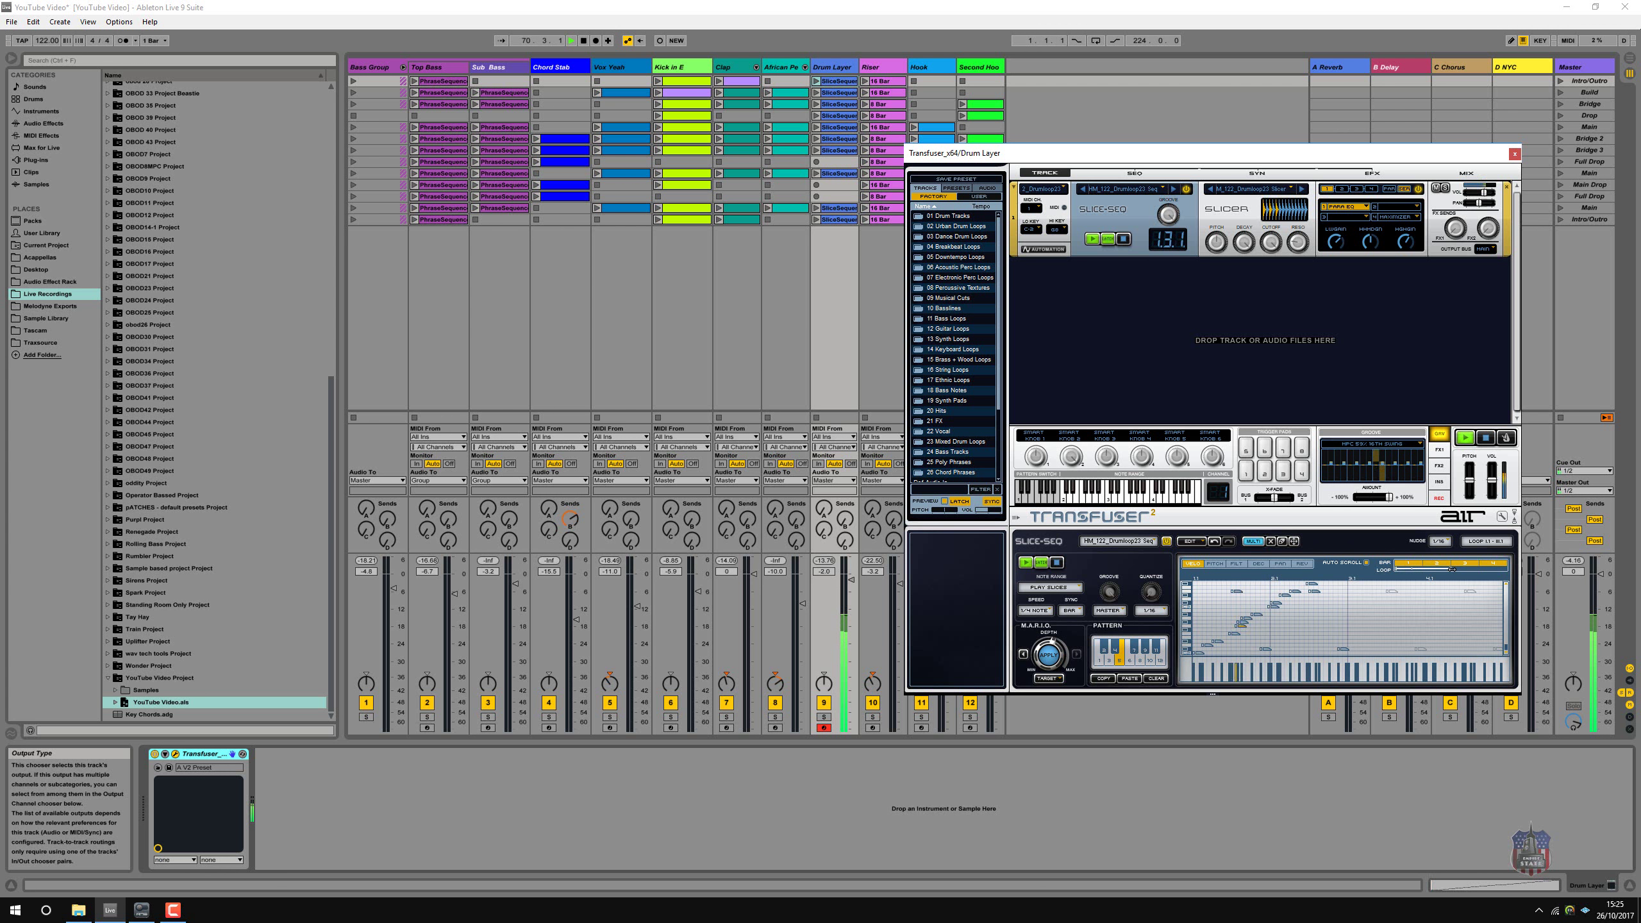
drag(1060, 159, 1202, 285)
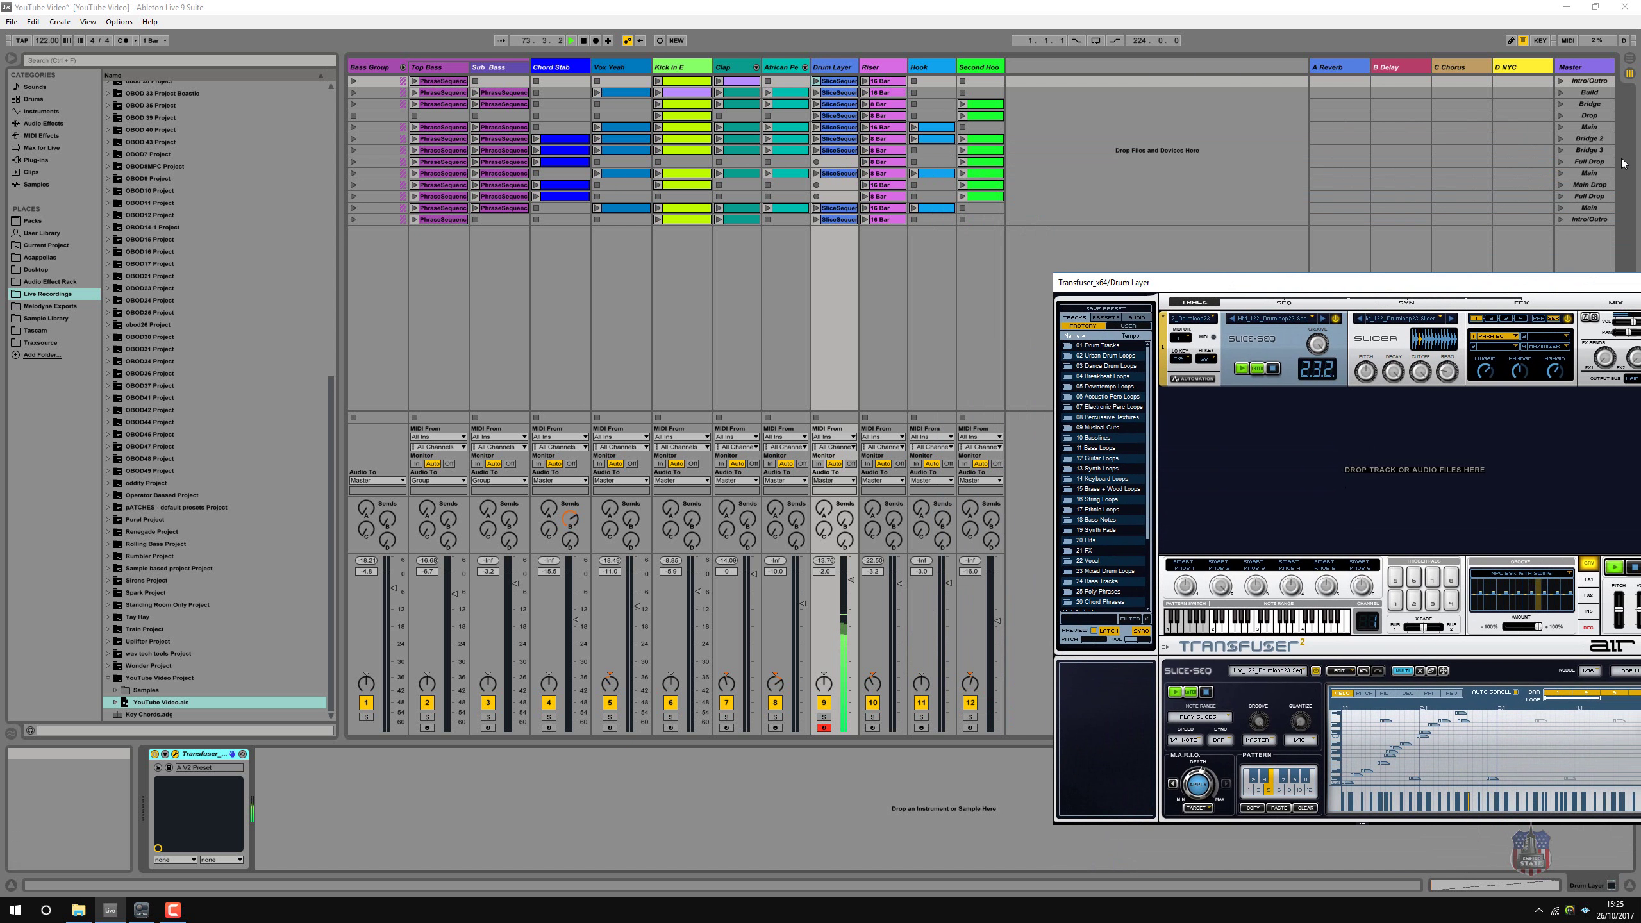
- Replace the Drum Layer's Bridge 3 clip with a Transfuser pattern and colour it yellow
click(1581, 153)
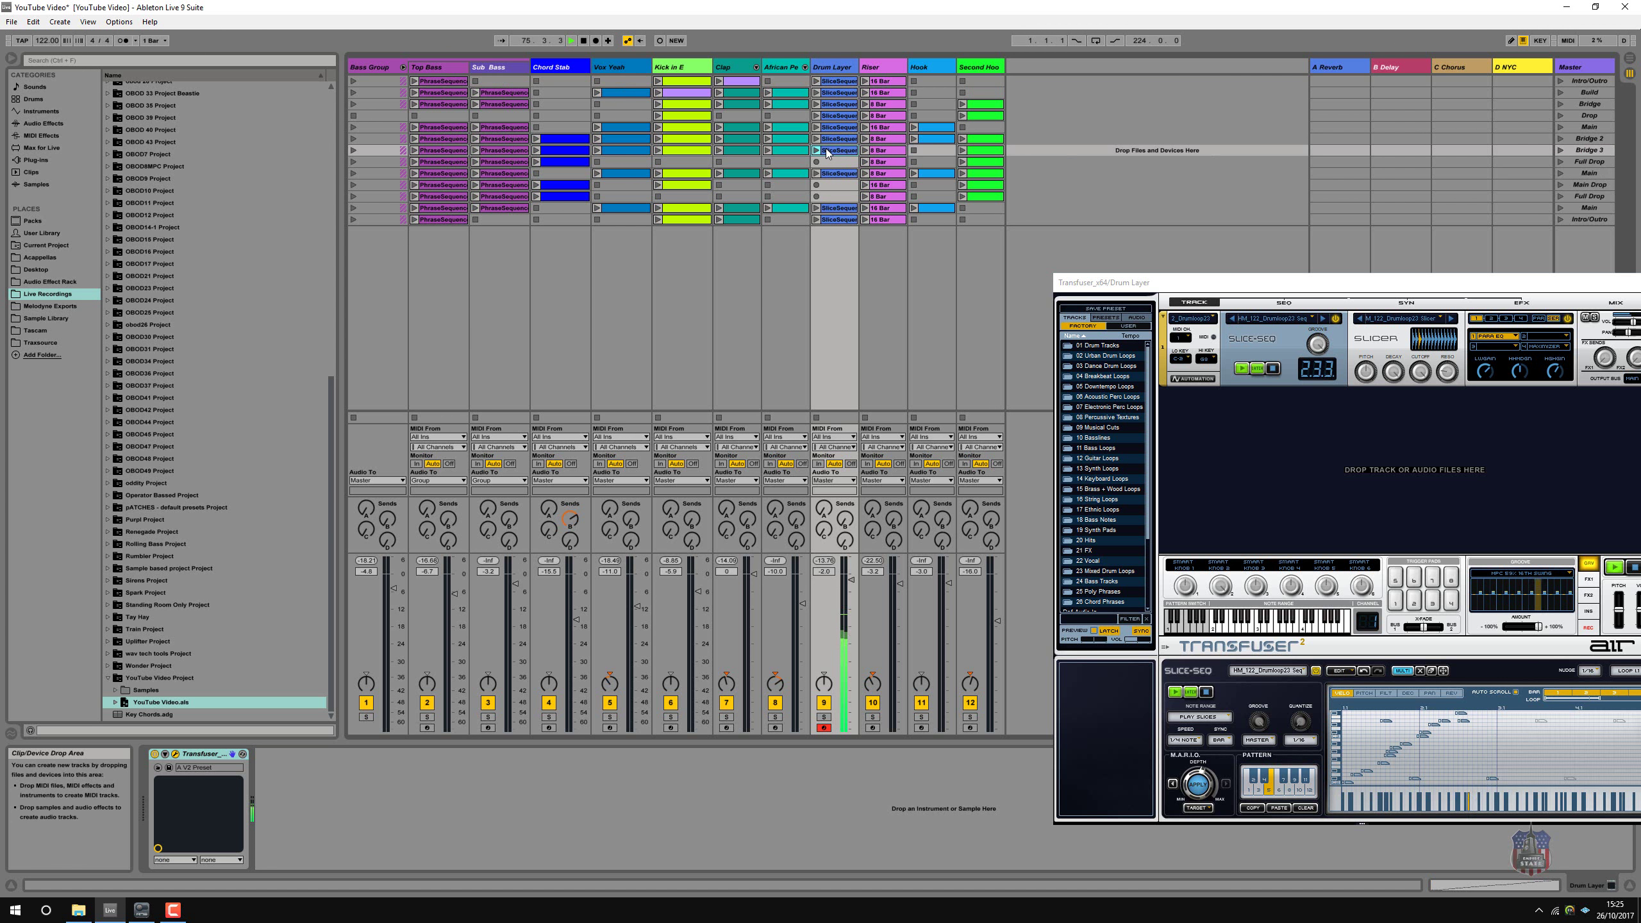
key(Delete)
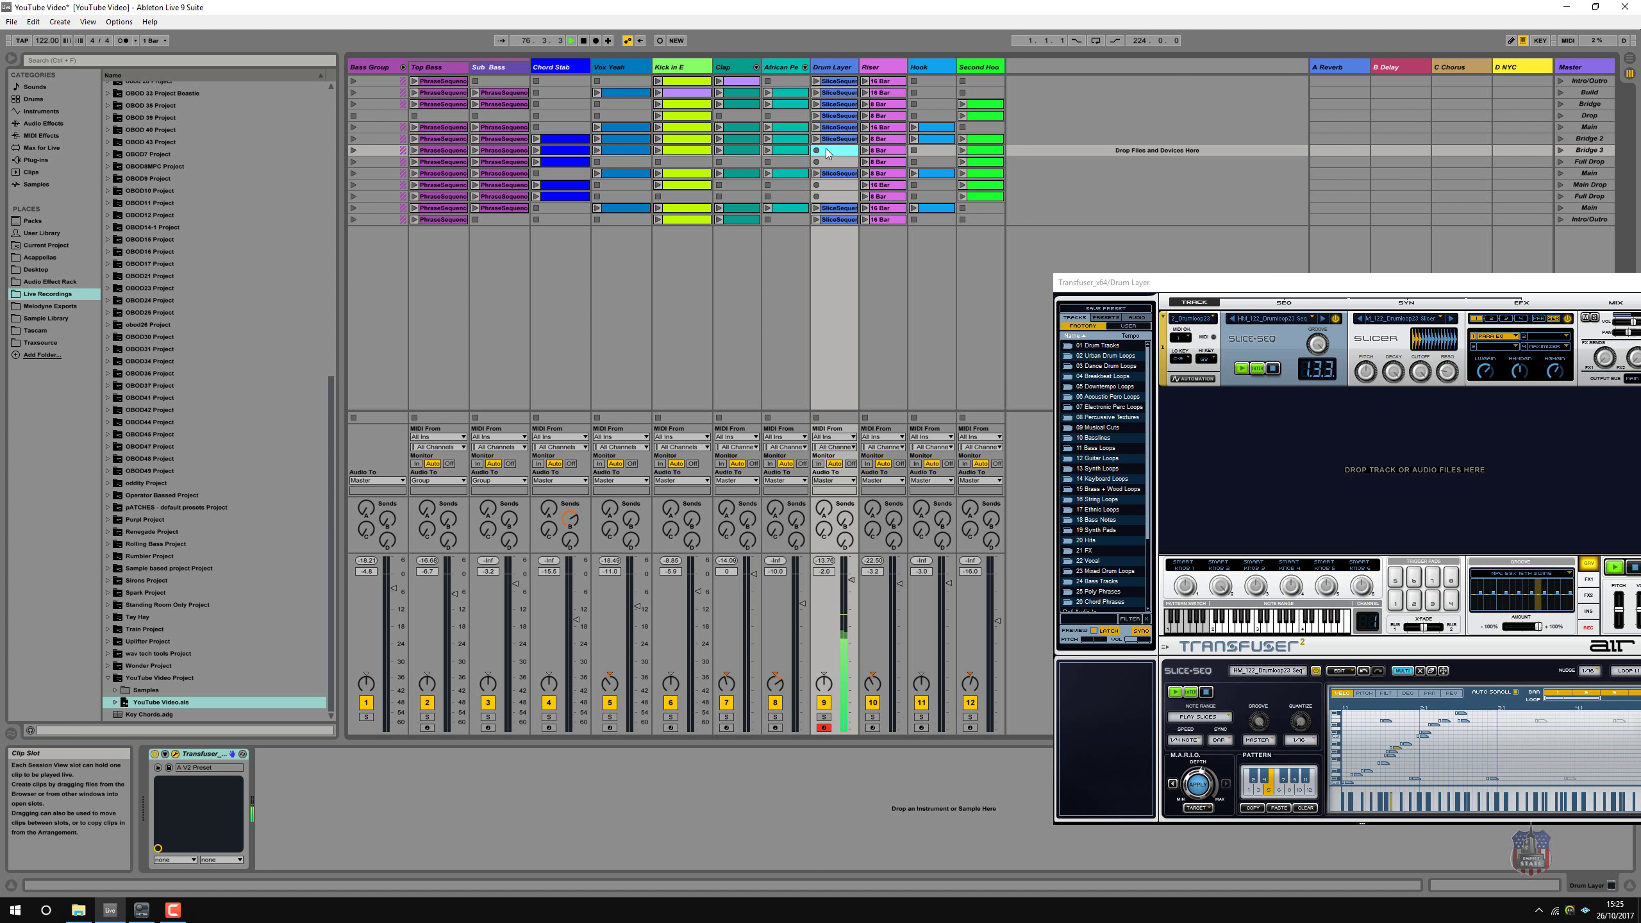
click(1271, 796)
drag(903, 189, 835, 150)
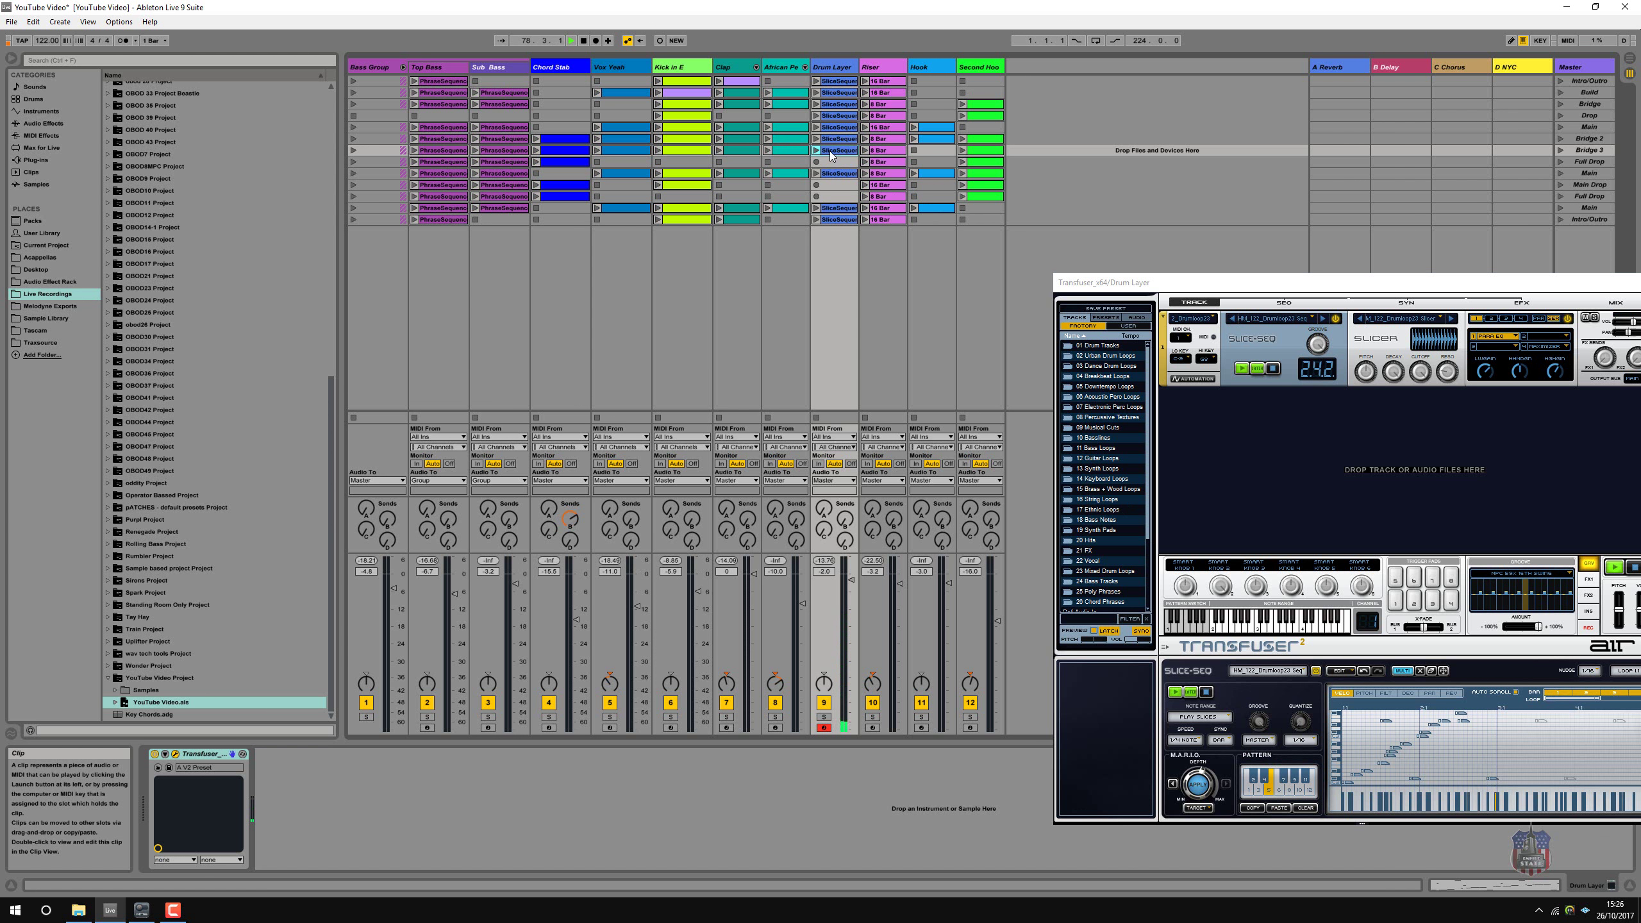
right_click(834, 152)
click(850, 364)
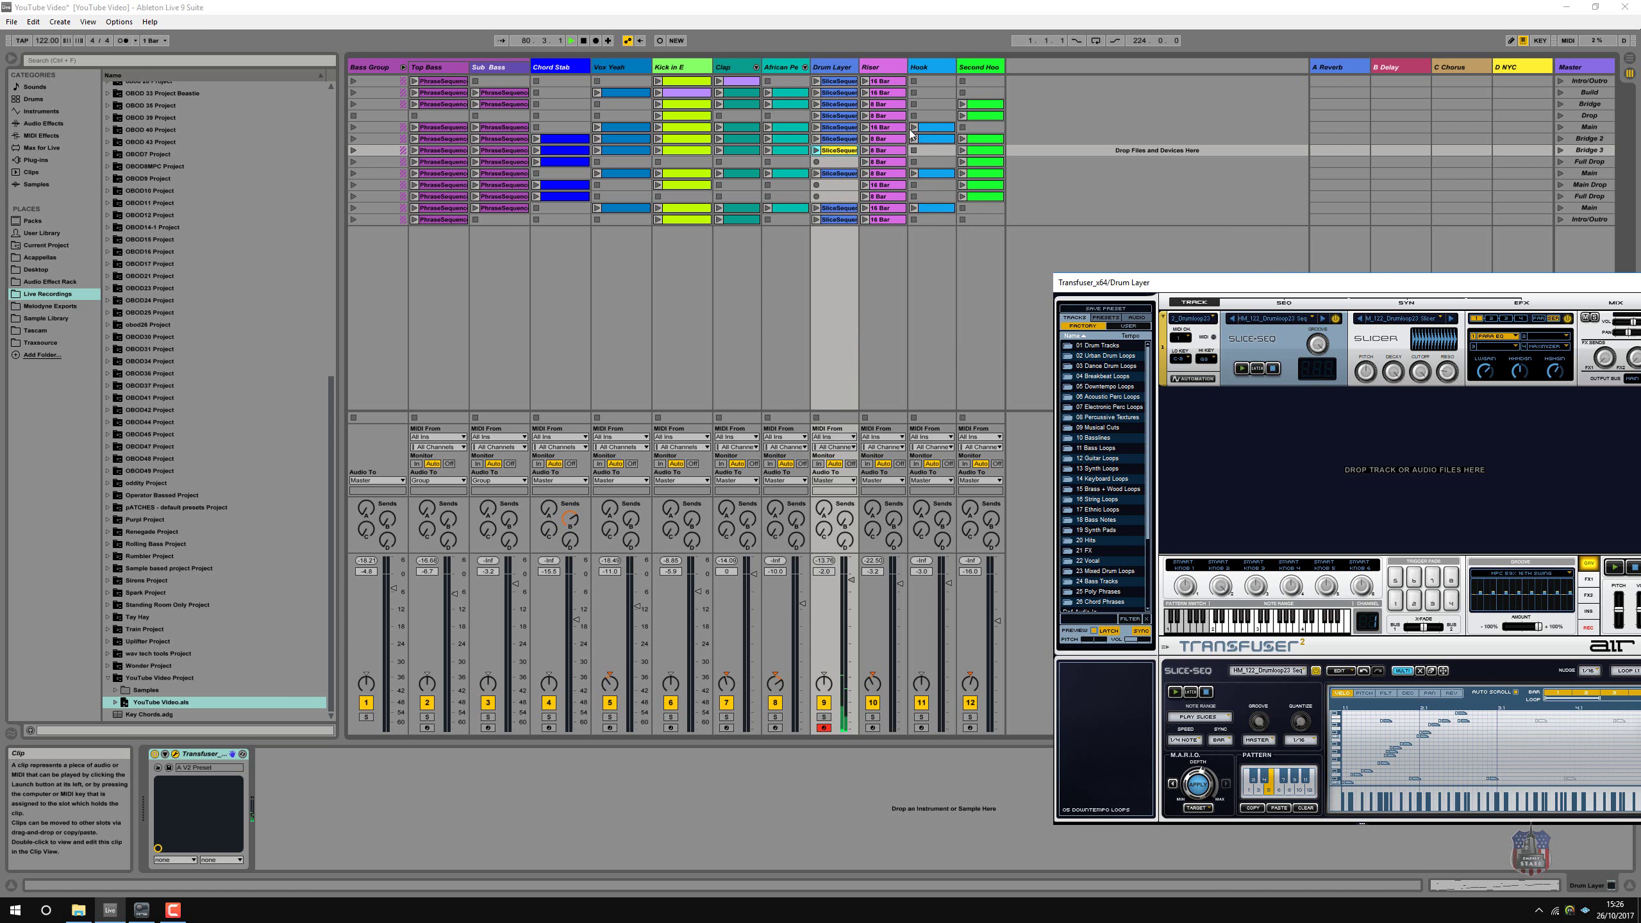
- Alternate the Bridge 3 and Full Drop scenes, ending on Full Drop, and centre the Transfuser window
click(1560, 149)
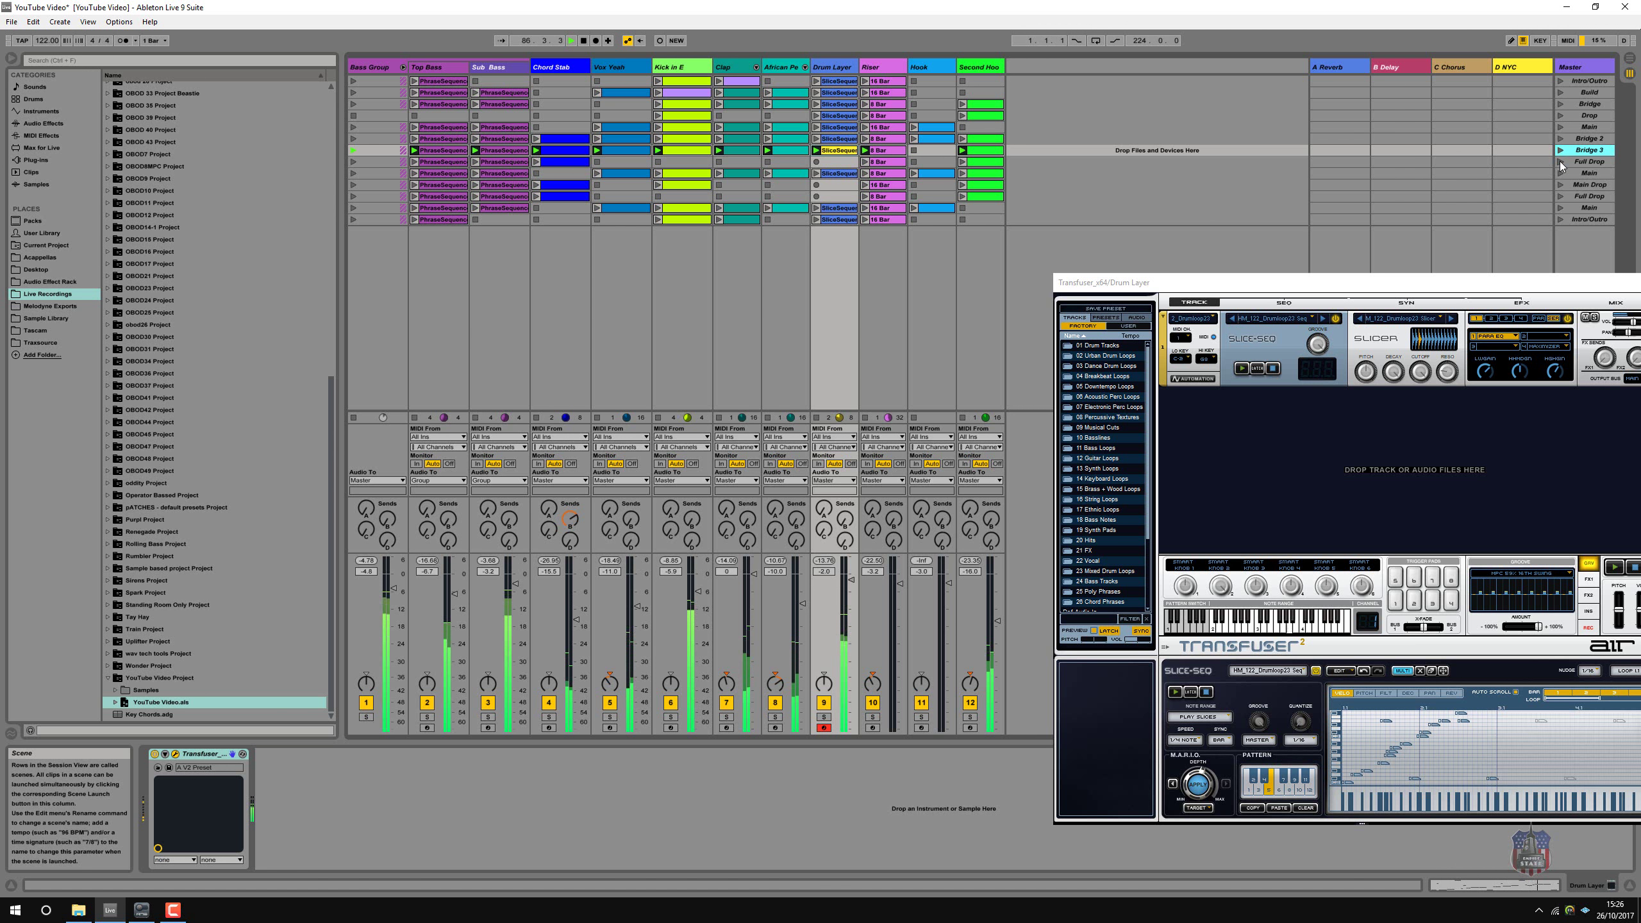
click(1560, 162)
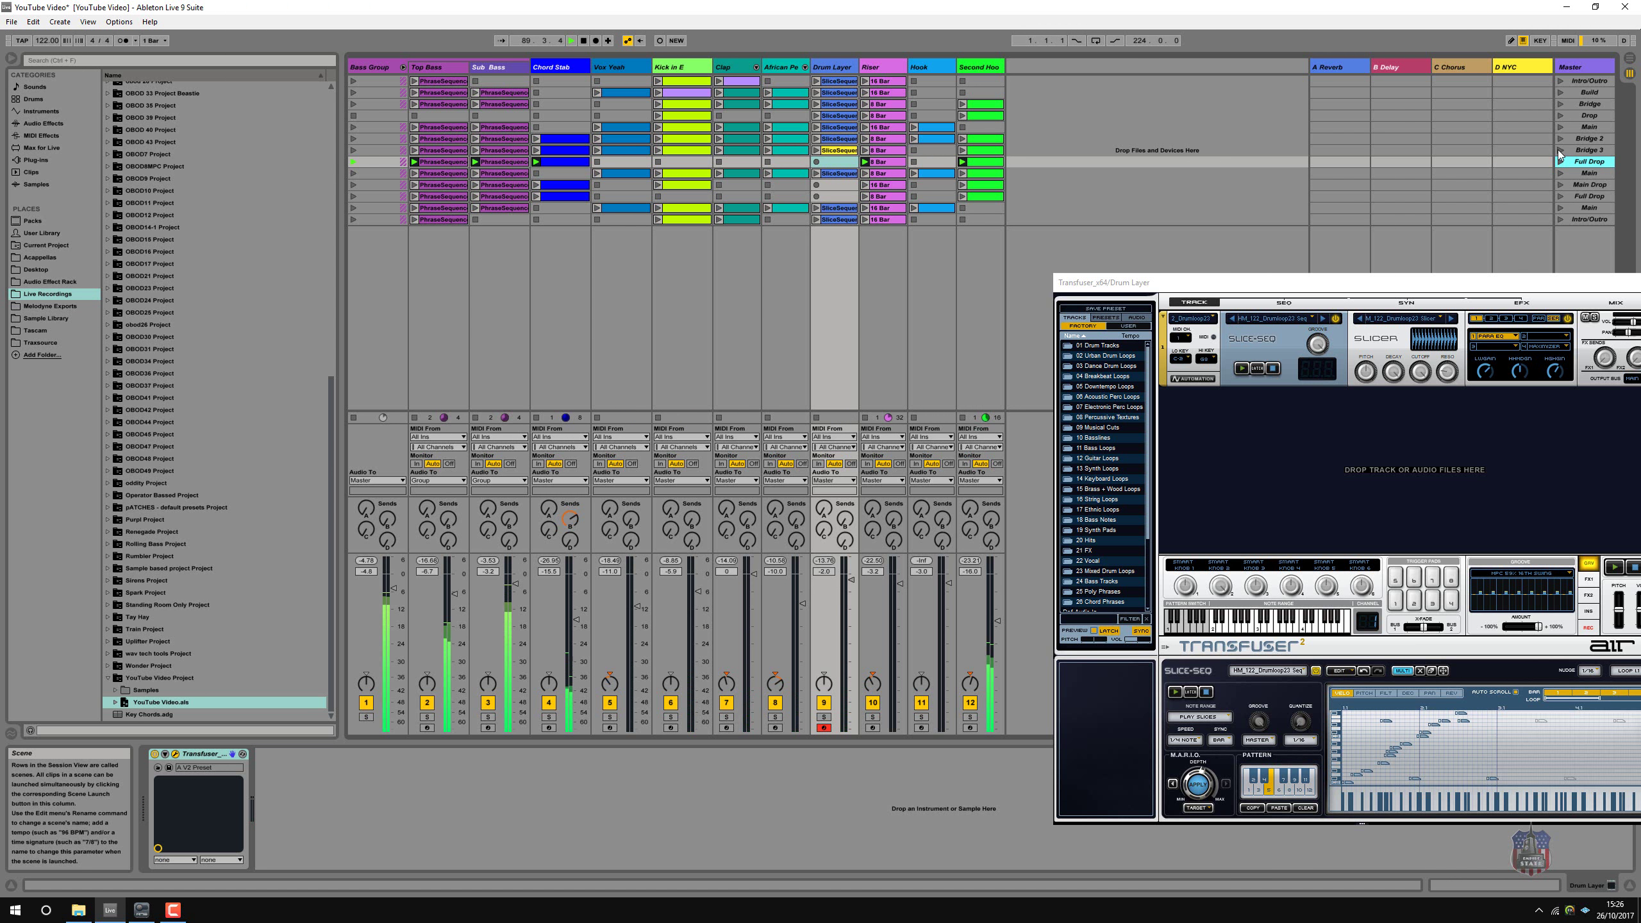
click(1559, 150)
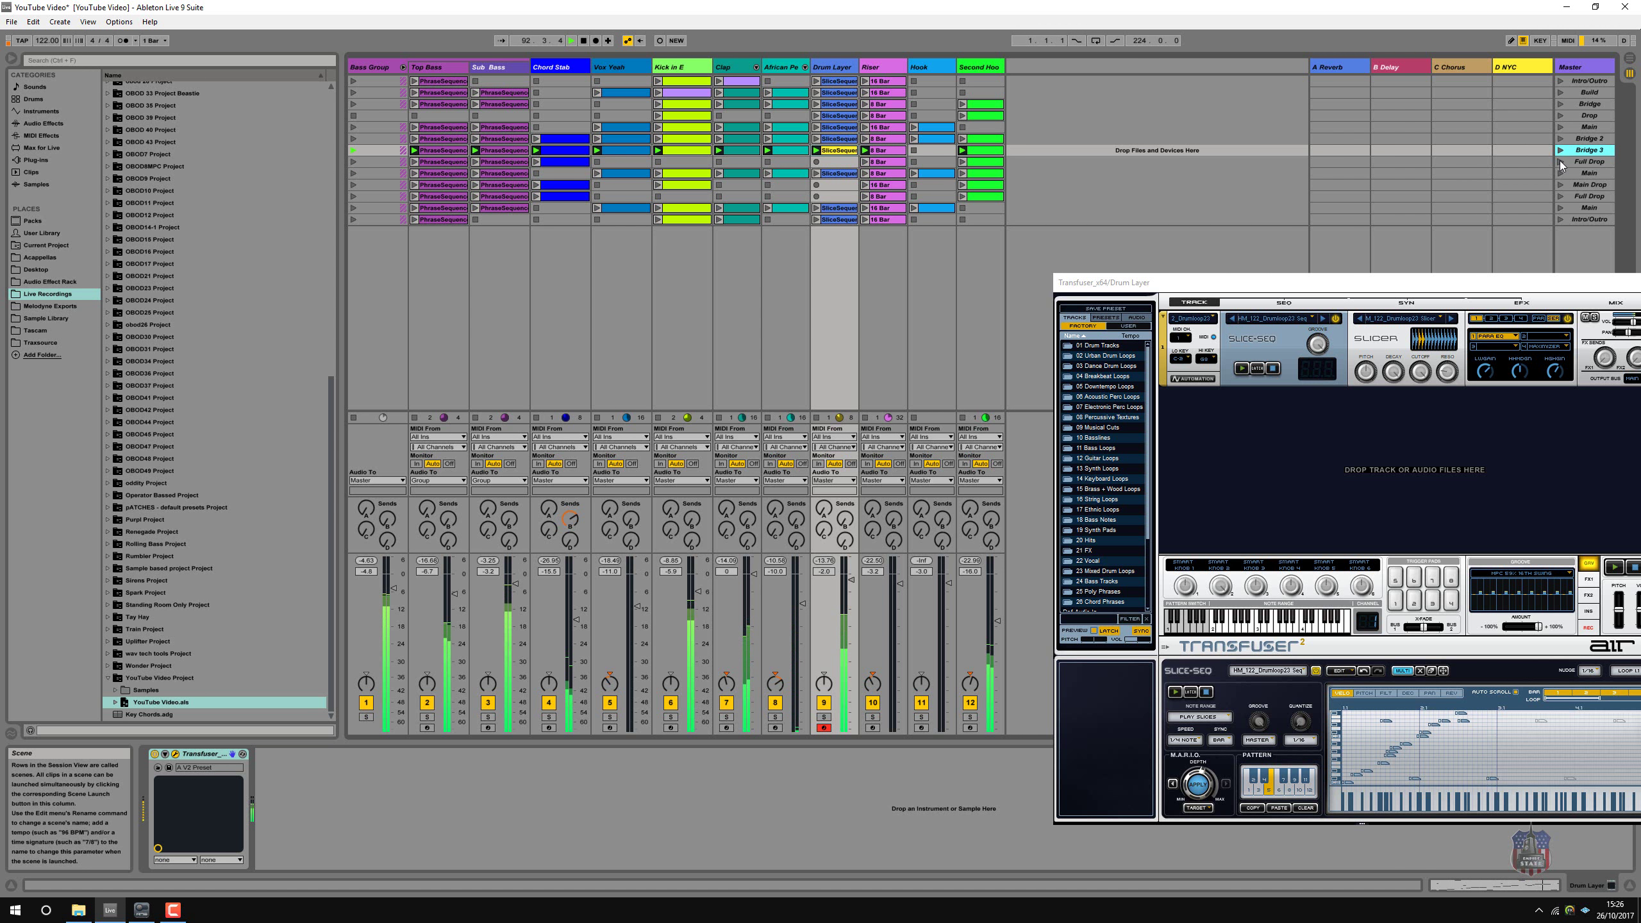
click(1559, 162)
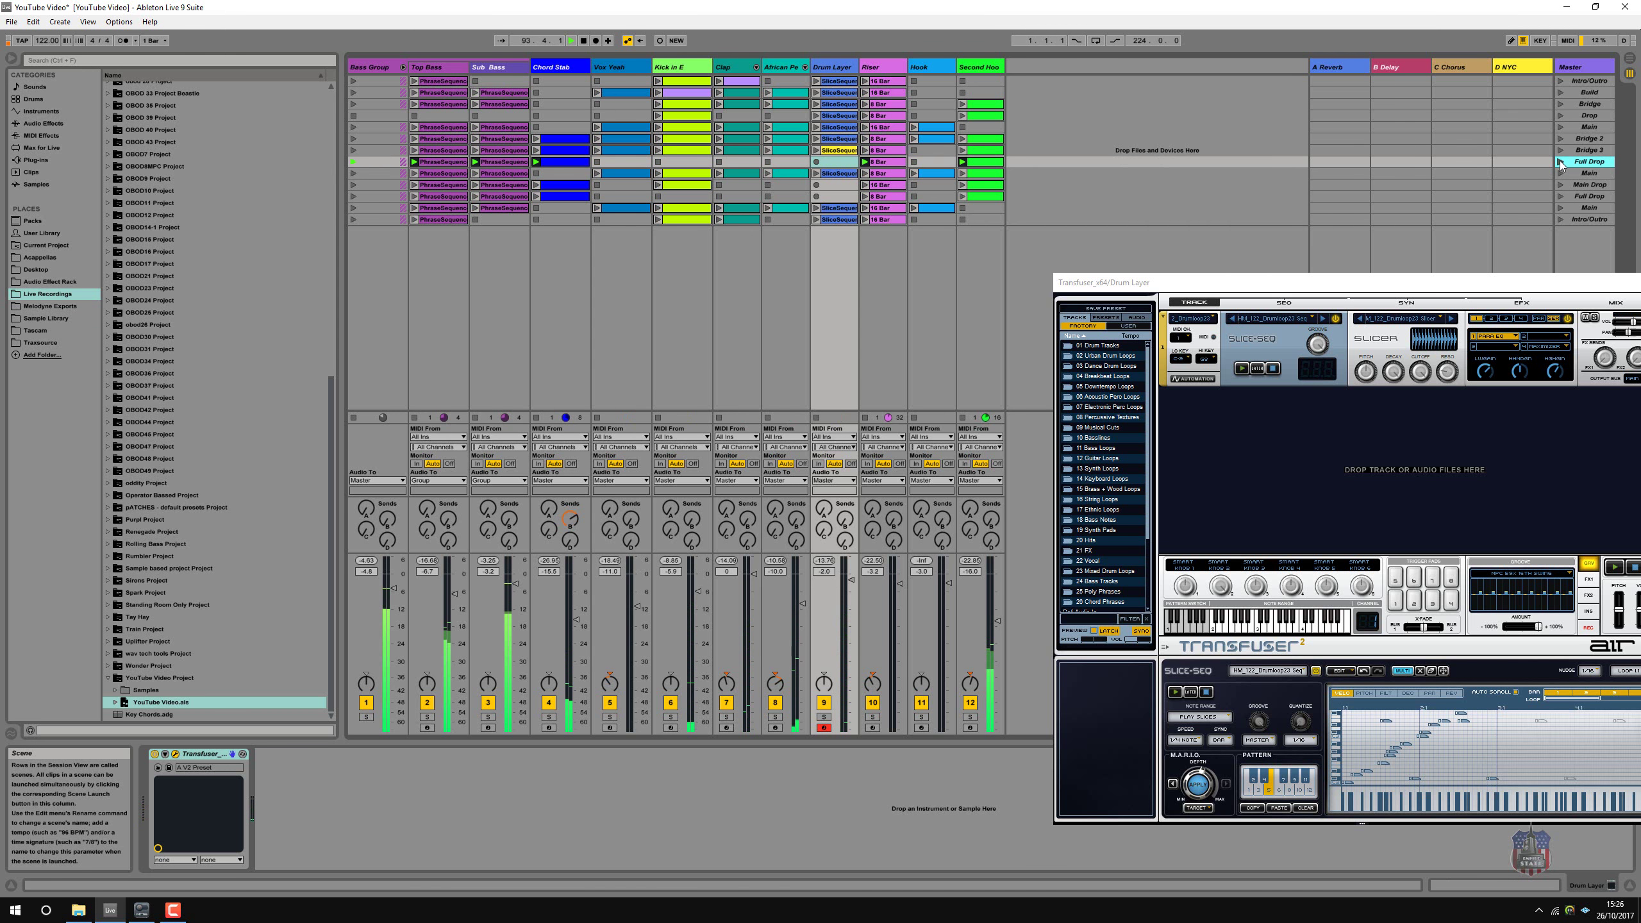
drag(1484, 290, 1045, 280)
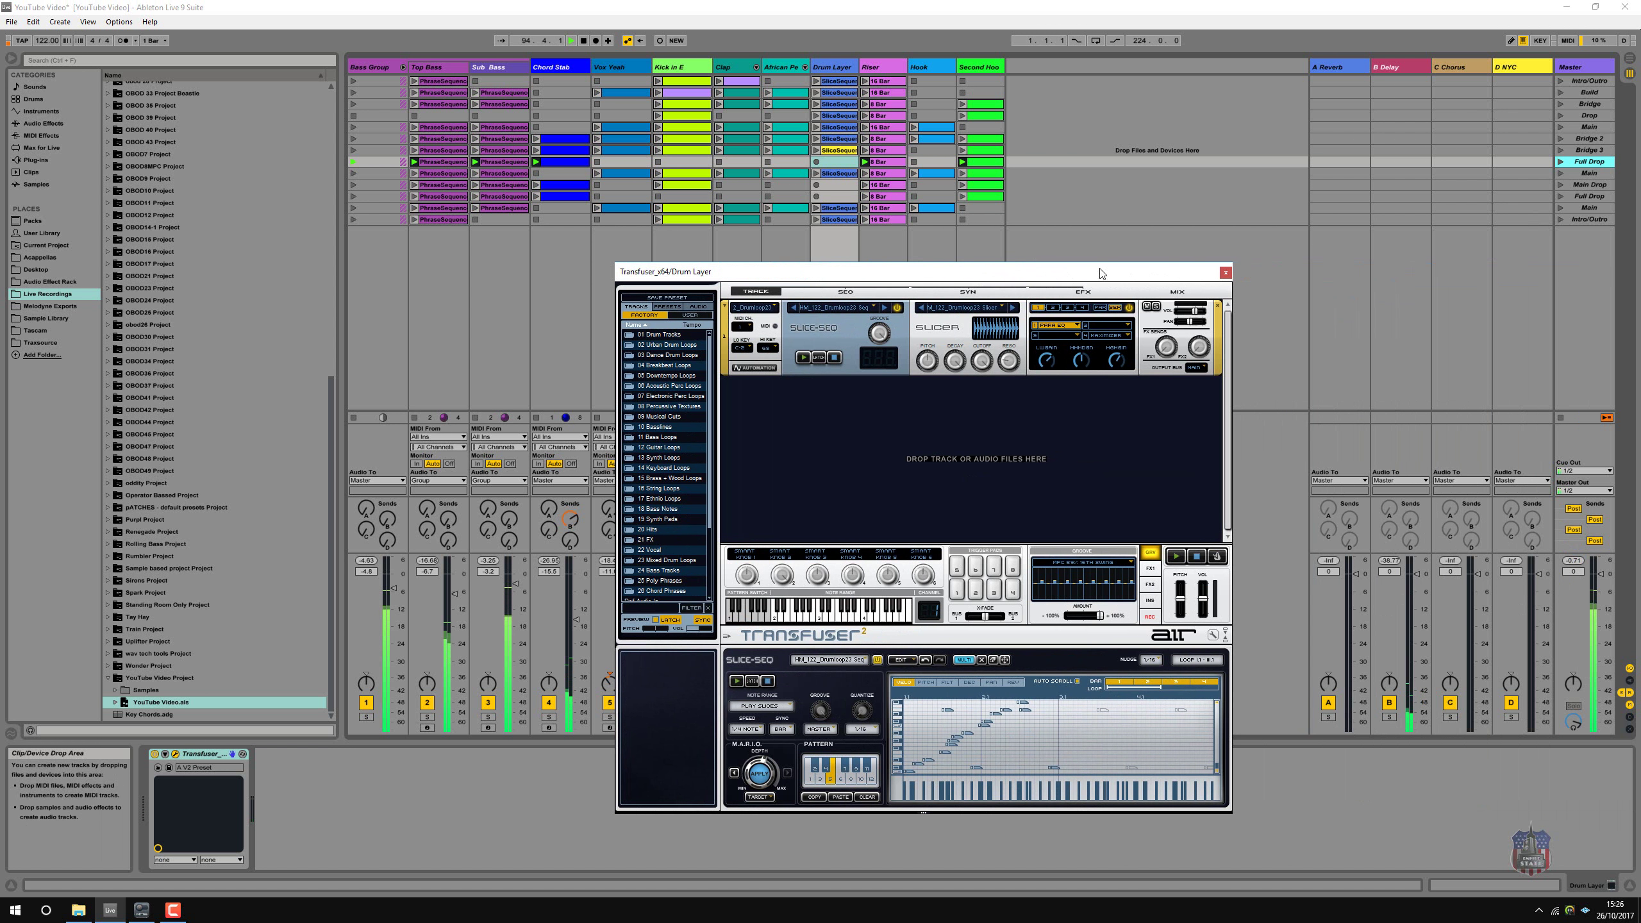
- Close Transfuser, stop all clips, and play the African Perc Bridge 3 clip with its notes shown
click(1226, 273)
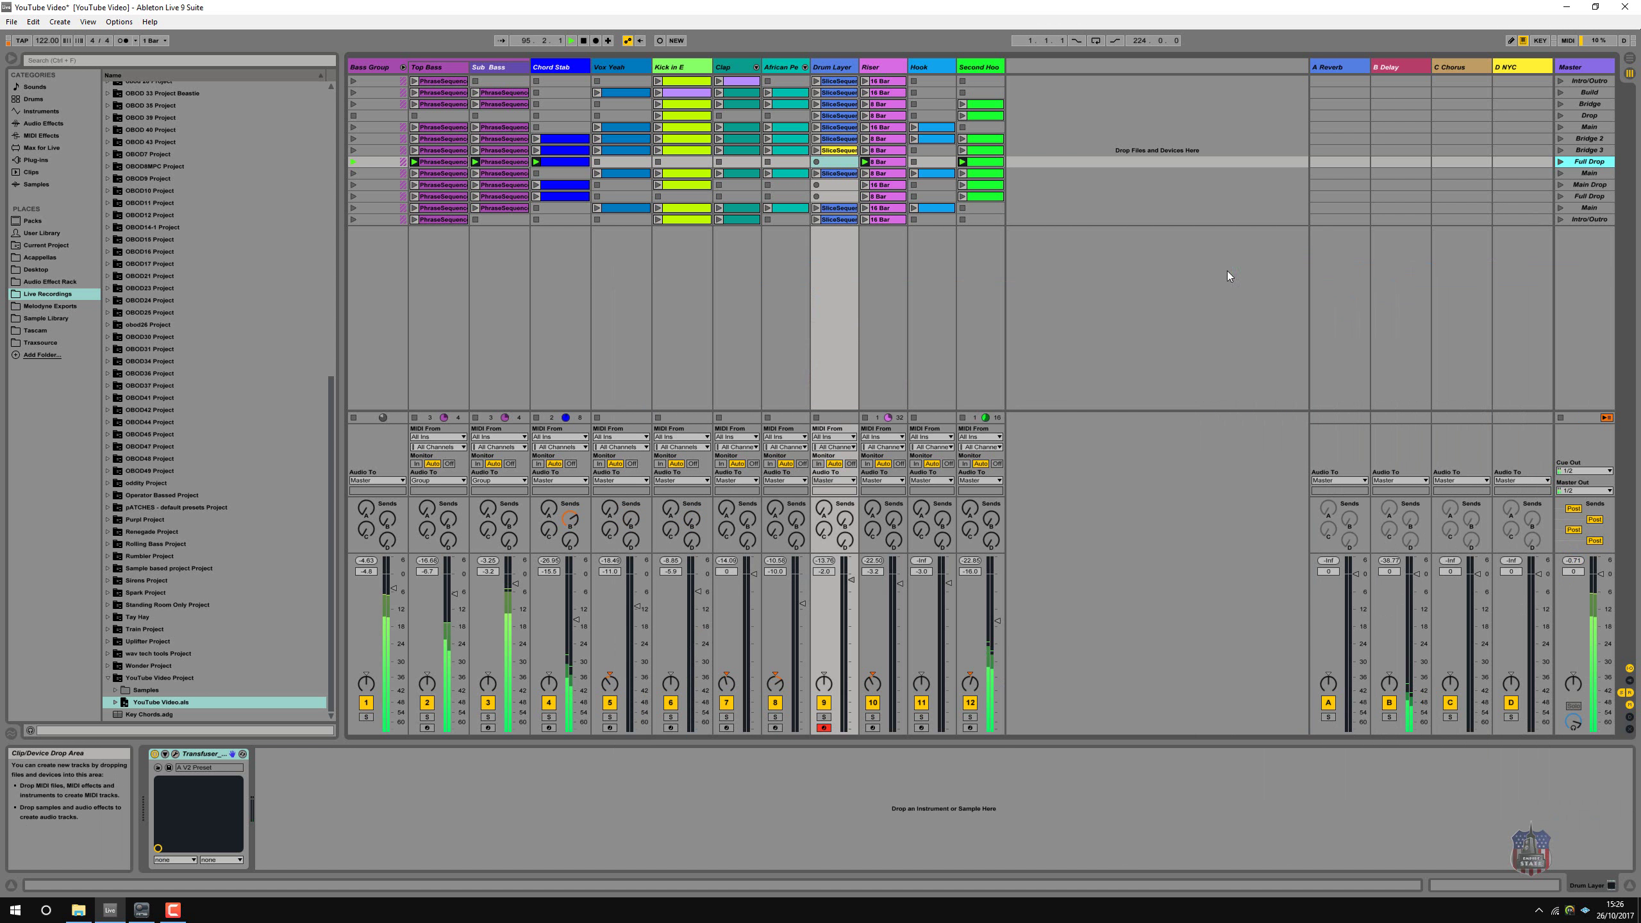
click(786, 154)
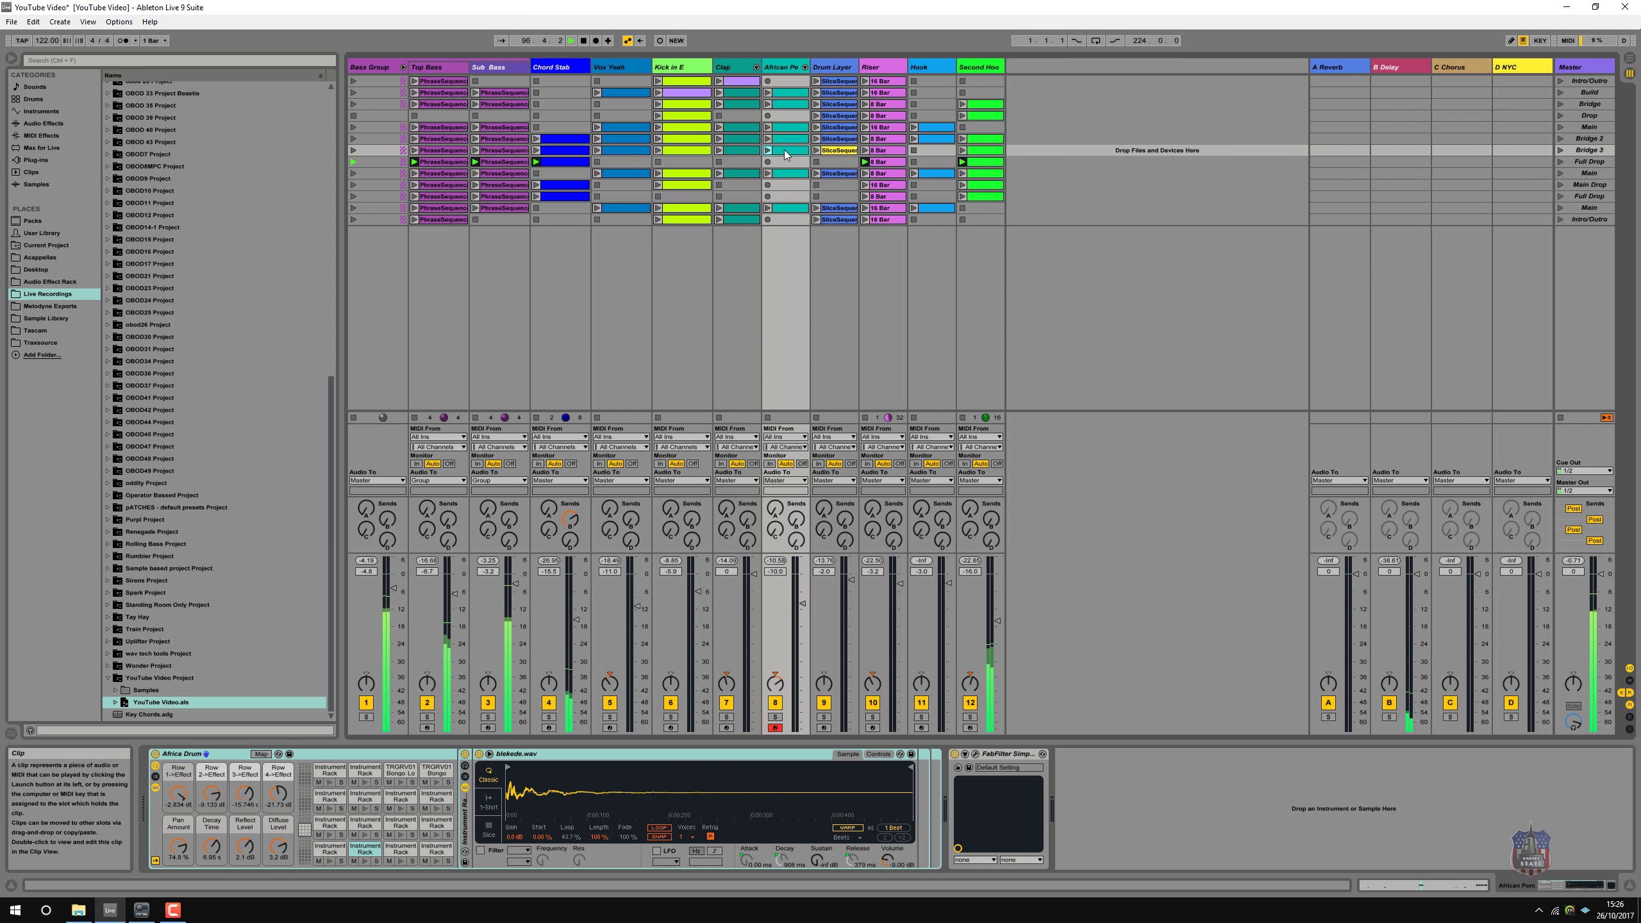
click(1558, 416)
key(shift+Tab)
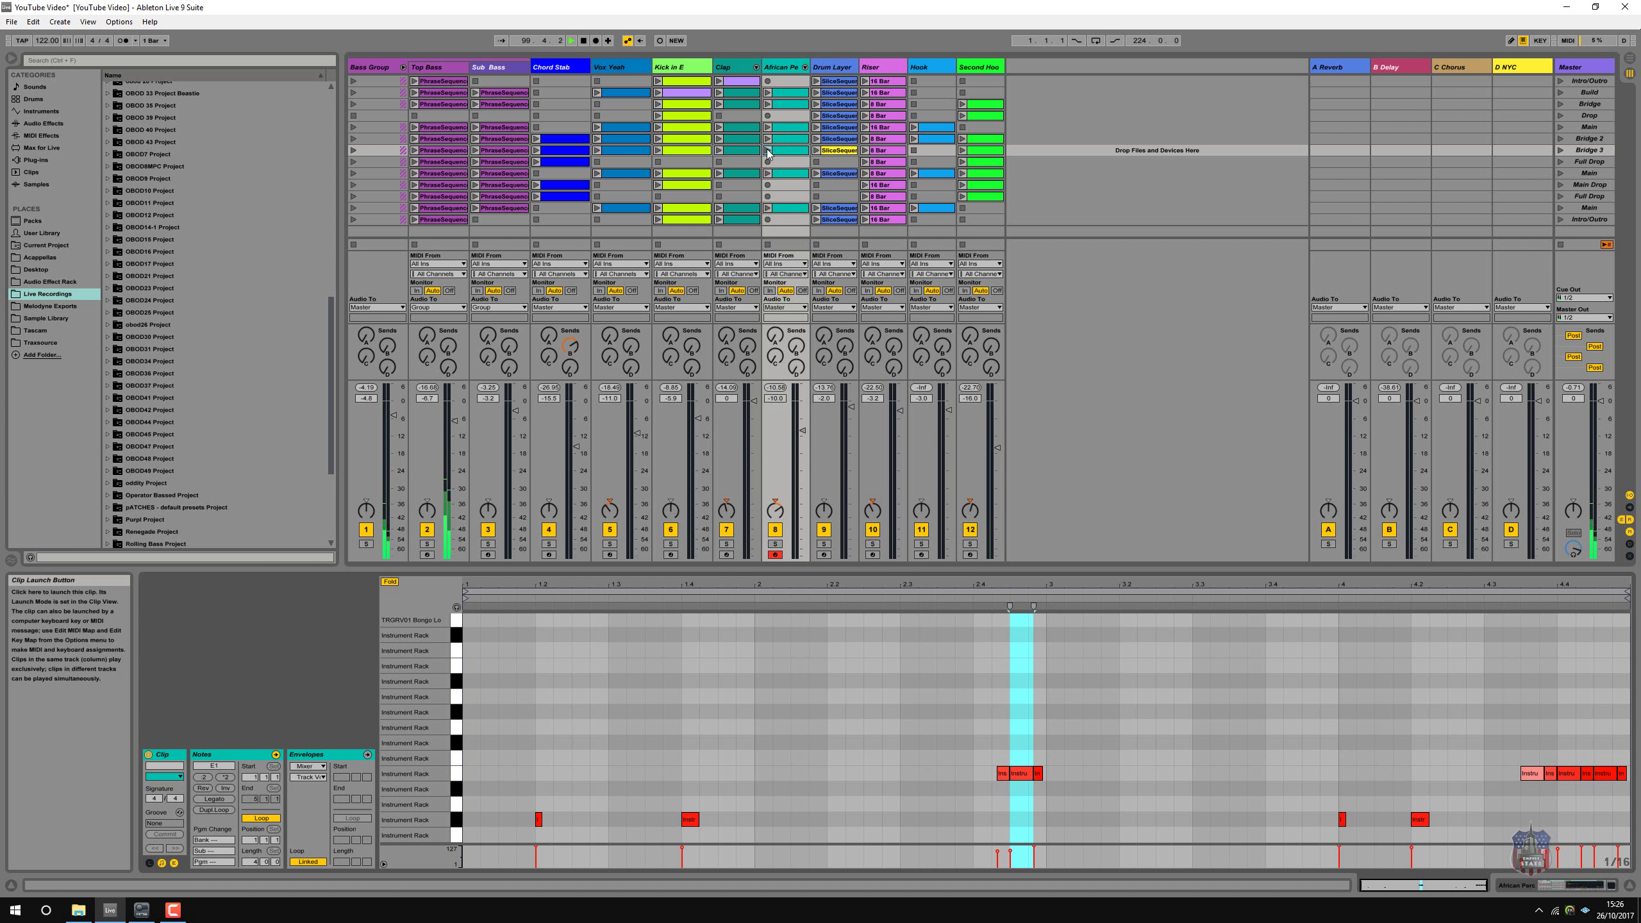
click(768, 150)
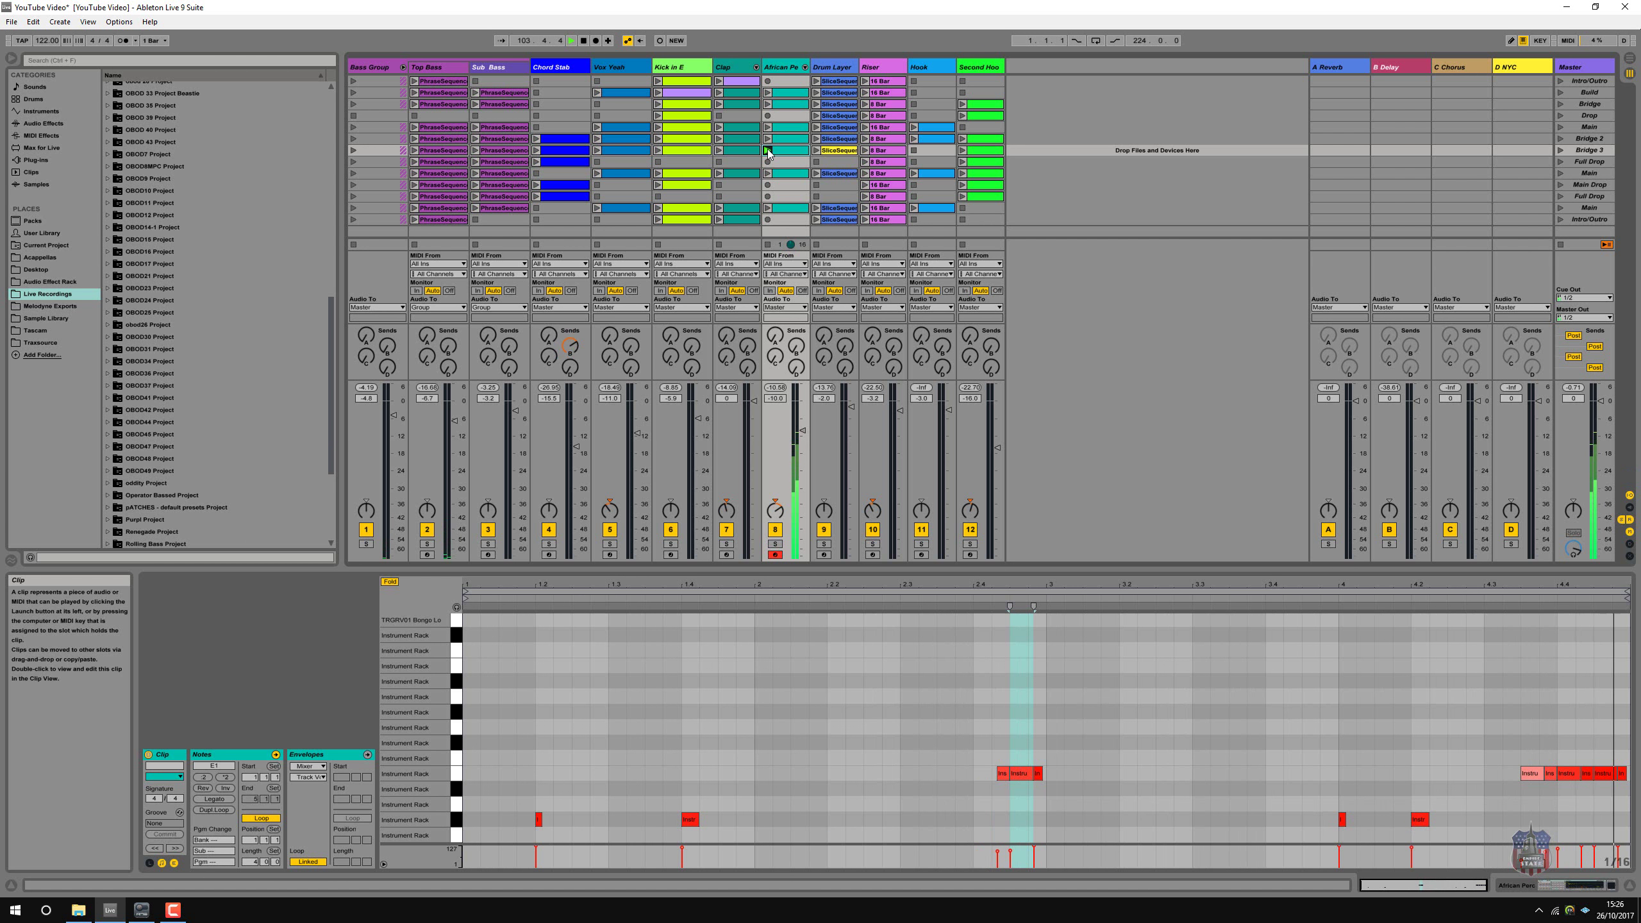
- Copy the clip's final percussion notes slightly earlier and colour the African Perc clip gold
drag(1625, 828, 1529, 777)
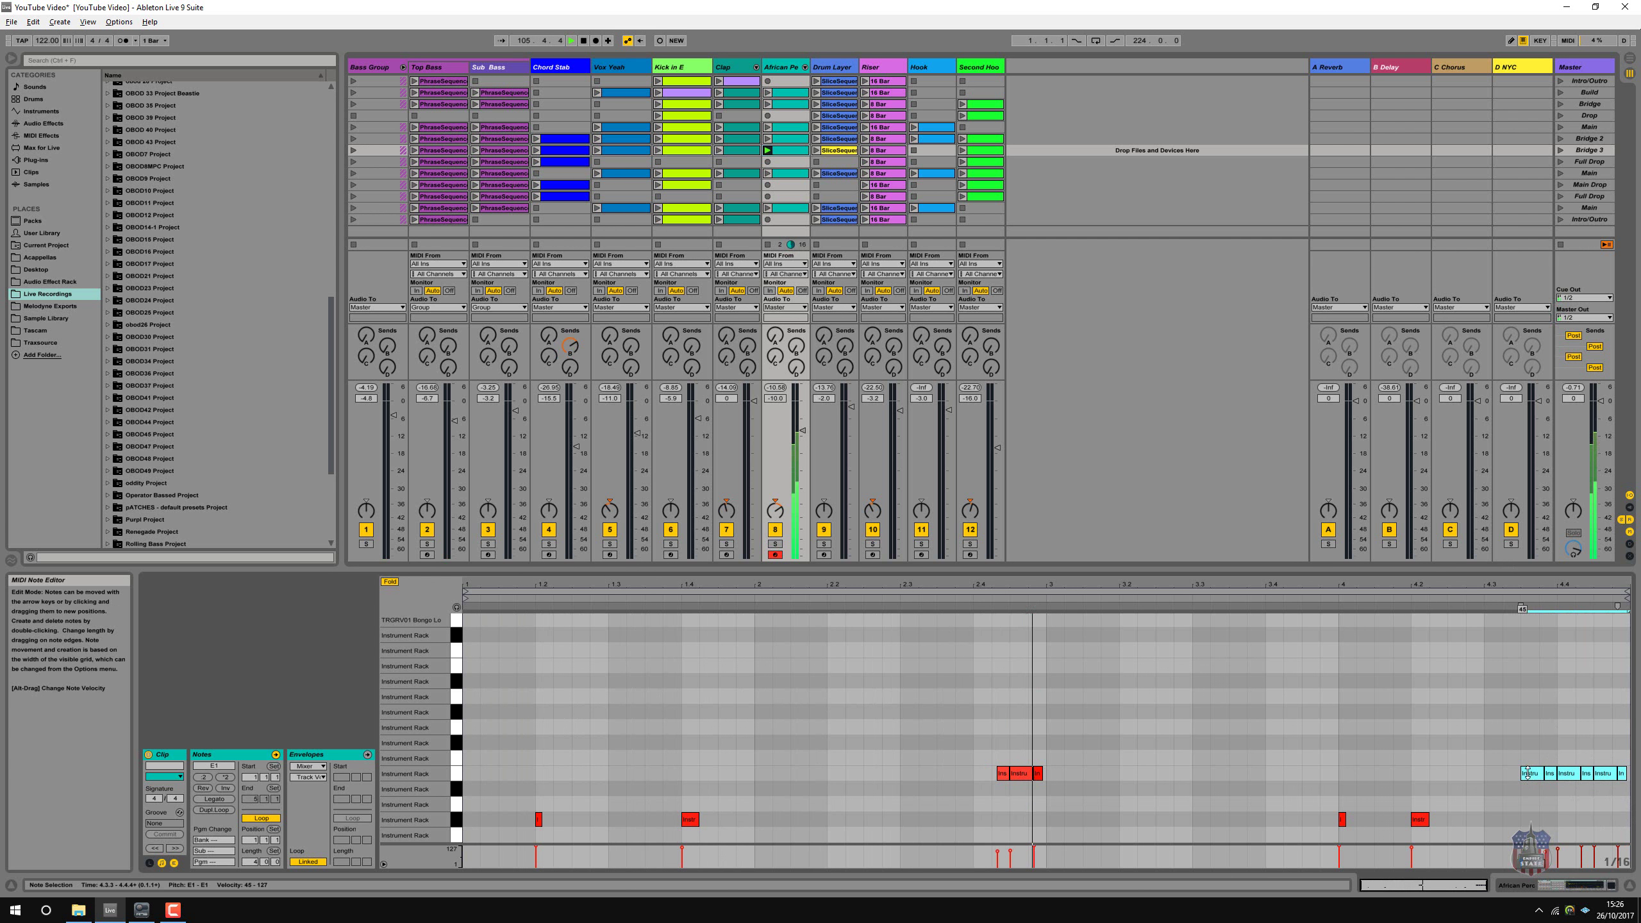
drag(1529, 777, 1417, 778)
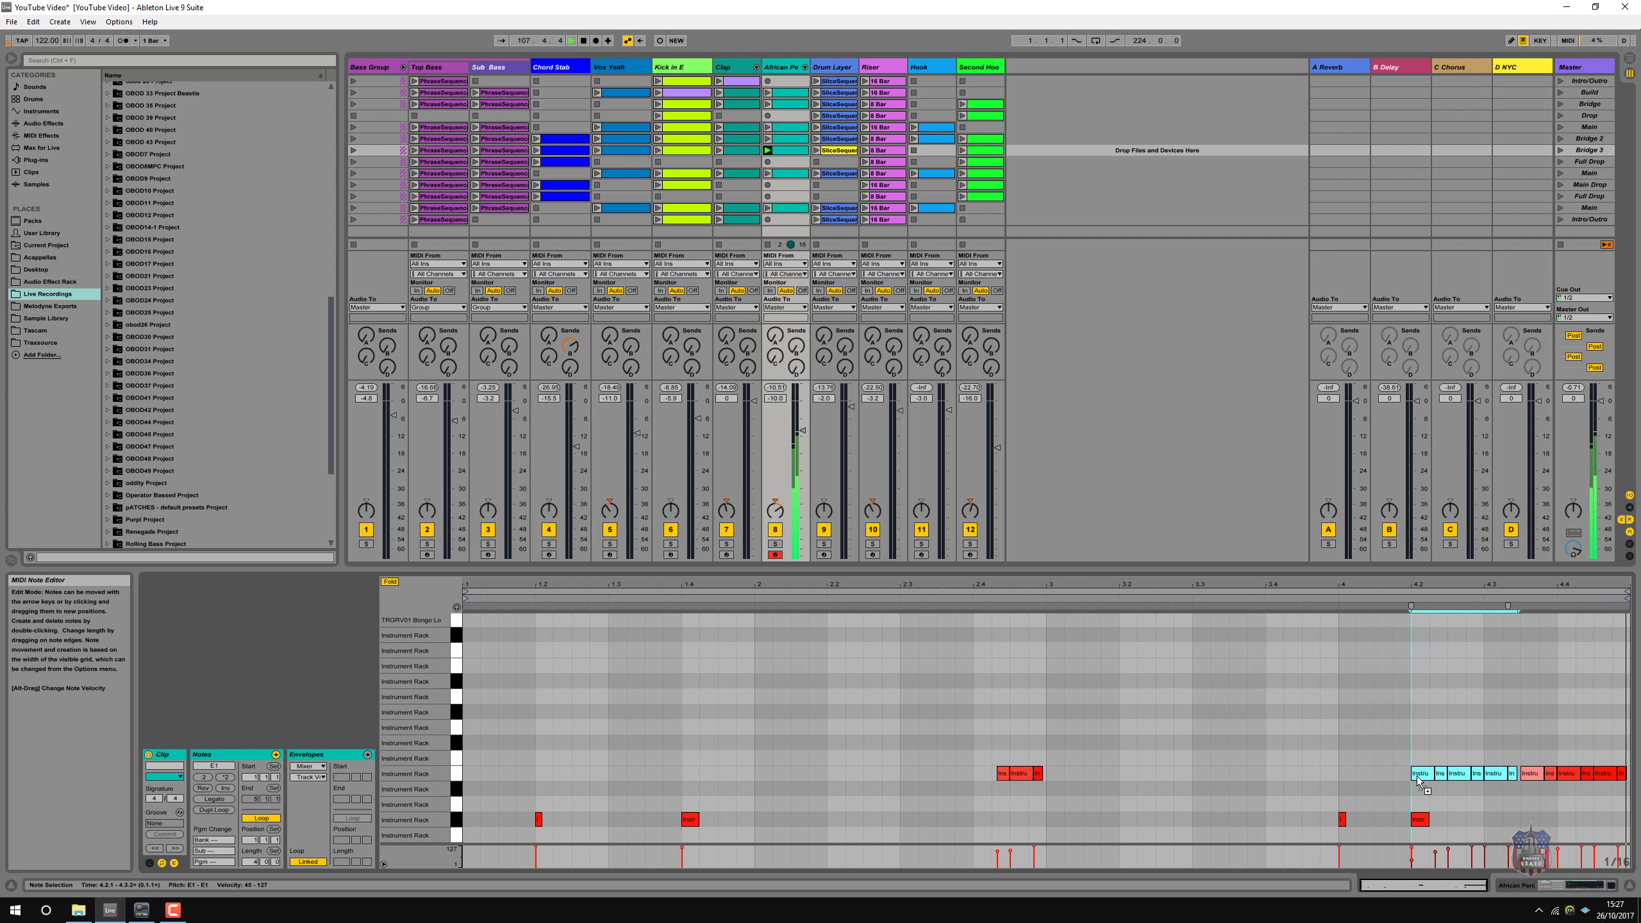
click(1531, 863)
click(1549, 861)
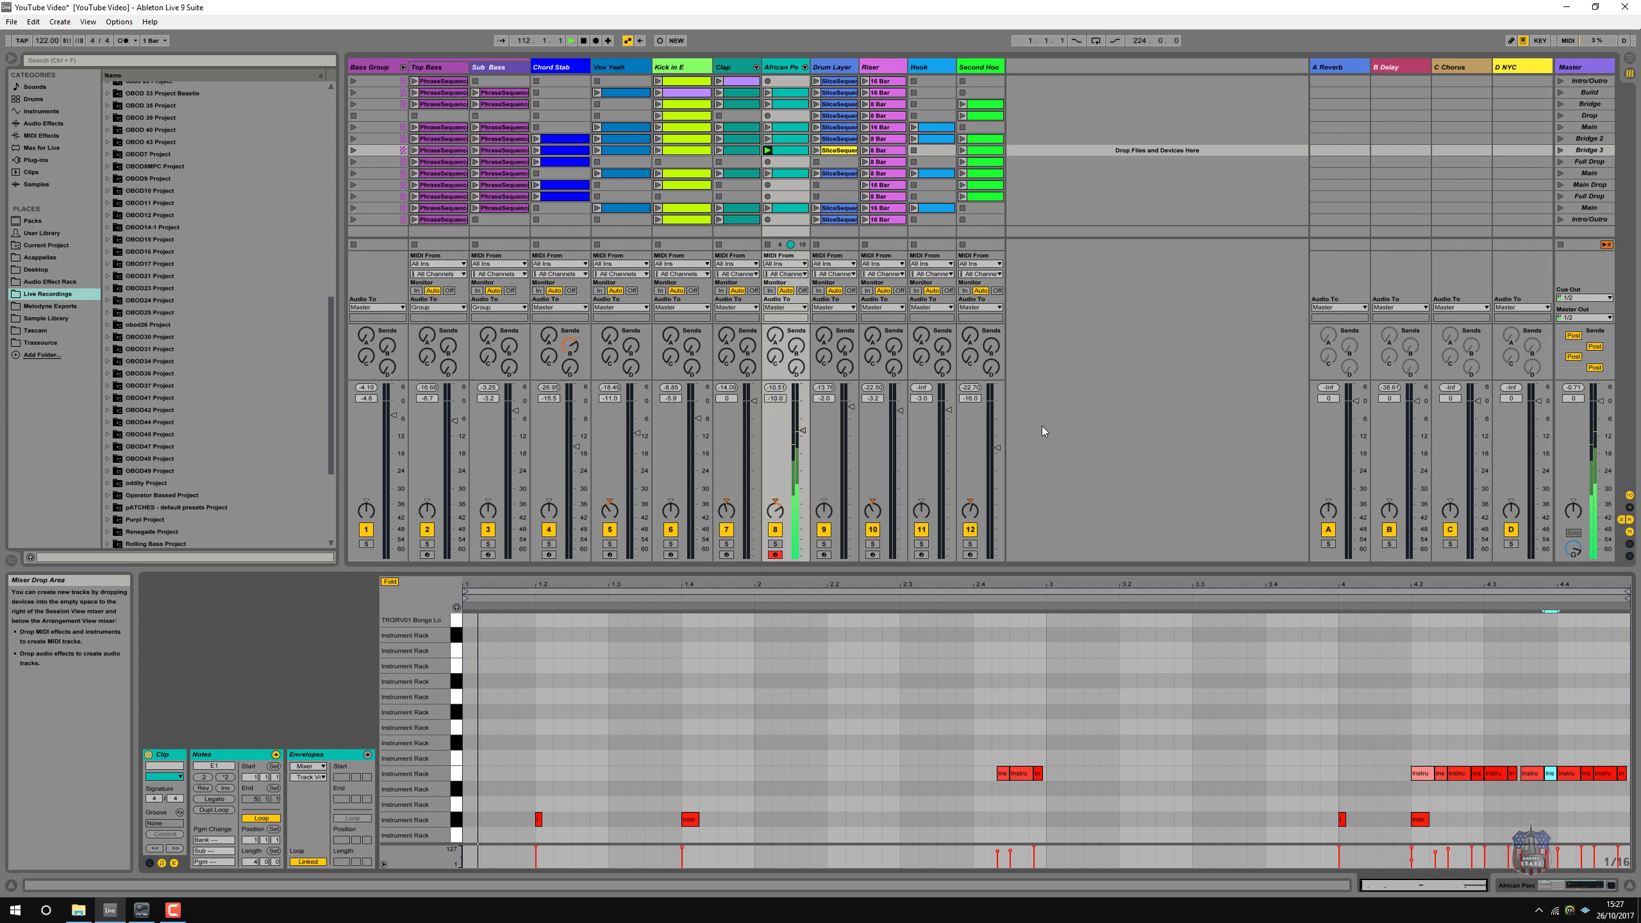
right_click(791, 152)
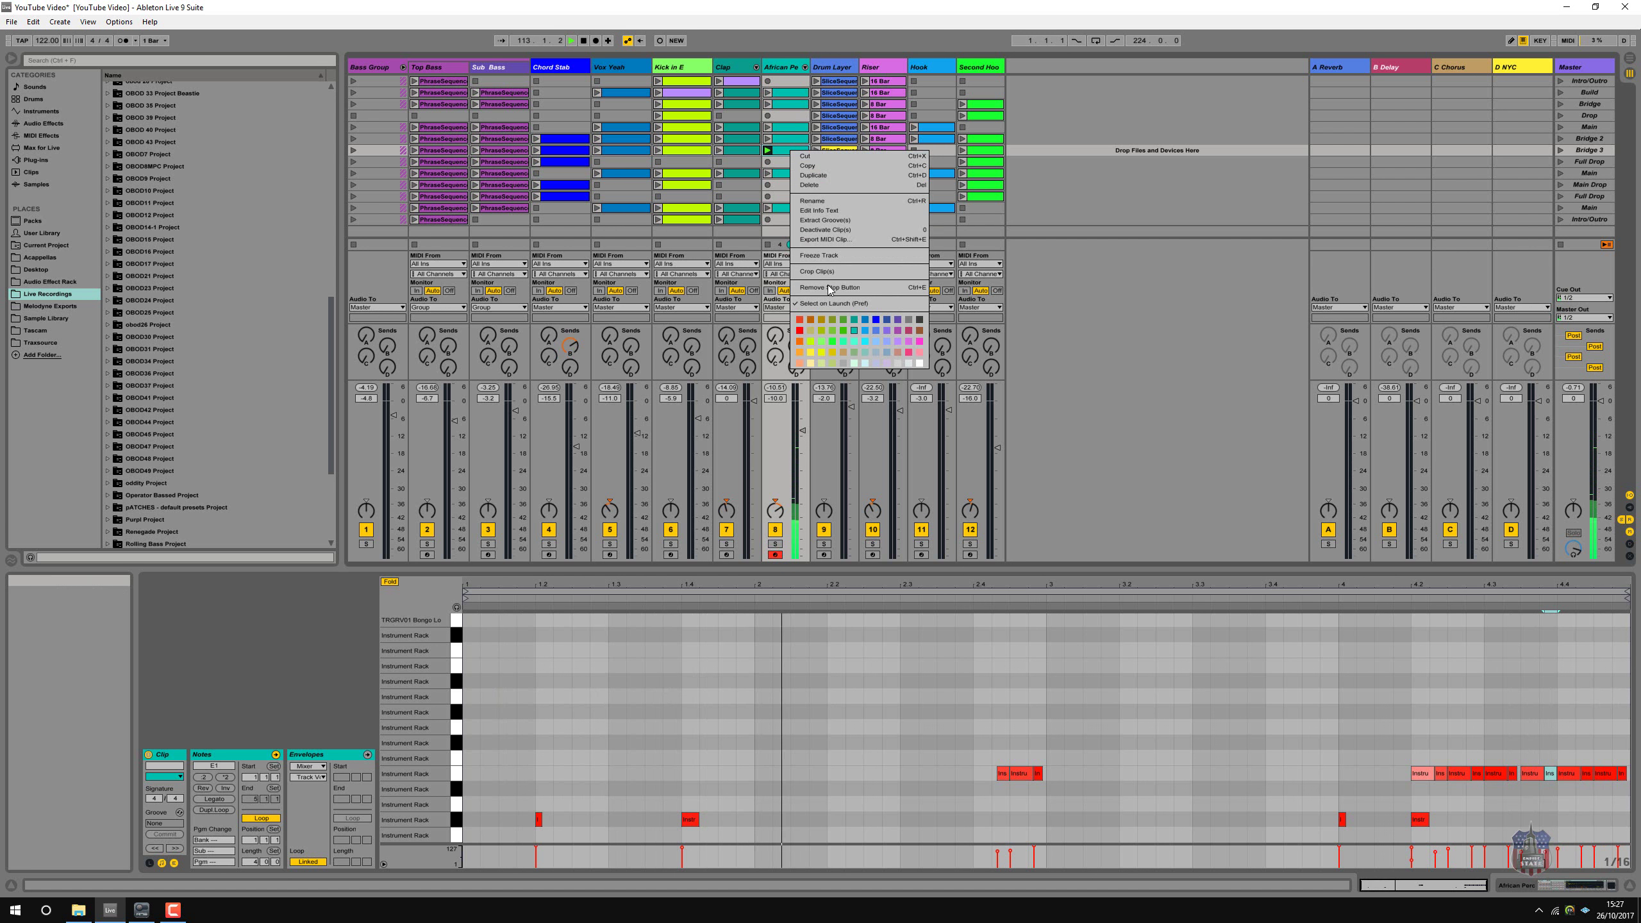
click(821, 319)
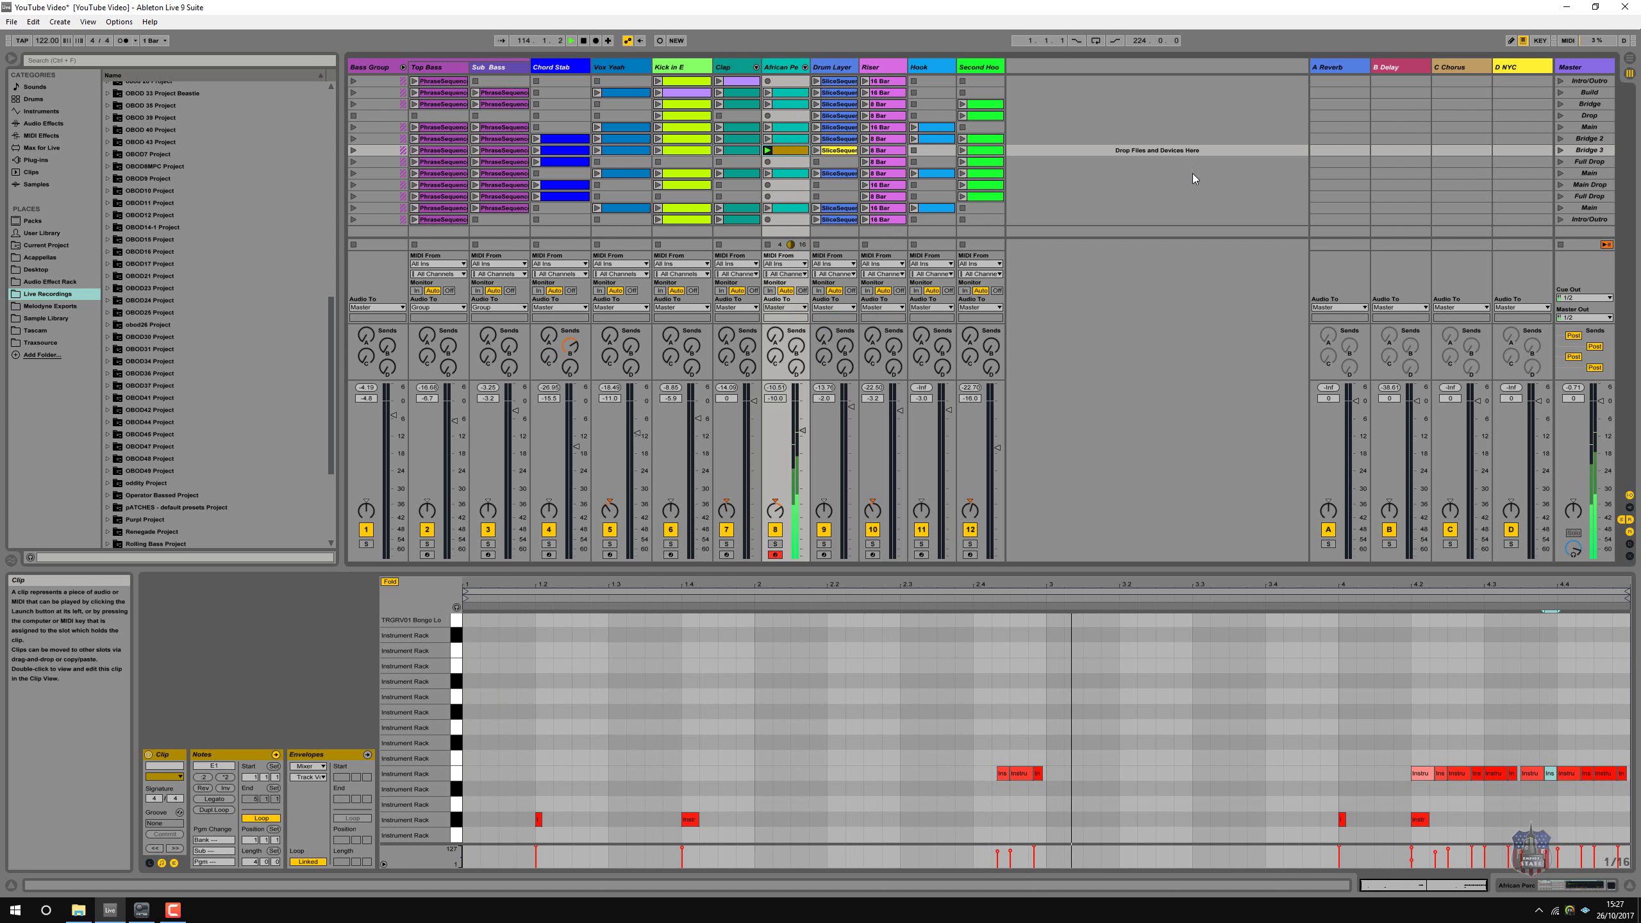
- Launch the Bridge 3 scene from the Master track, playing the reworked African Perc clip with the rest
click(1560, 151)
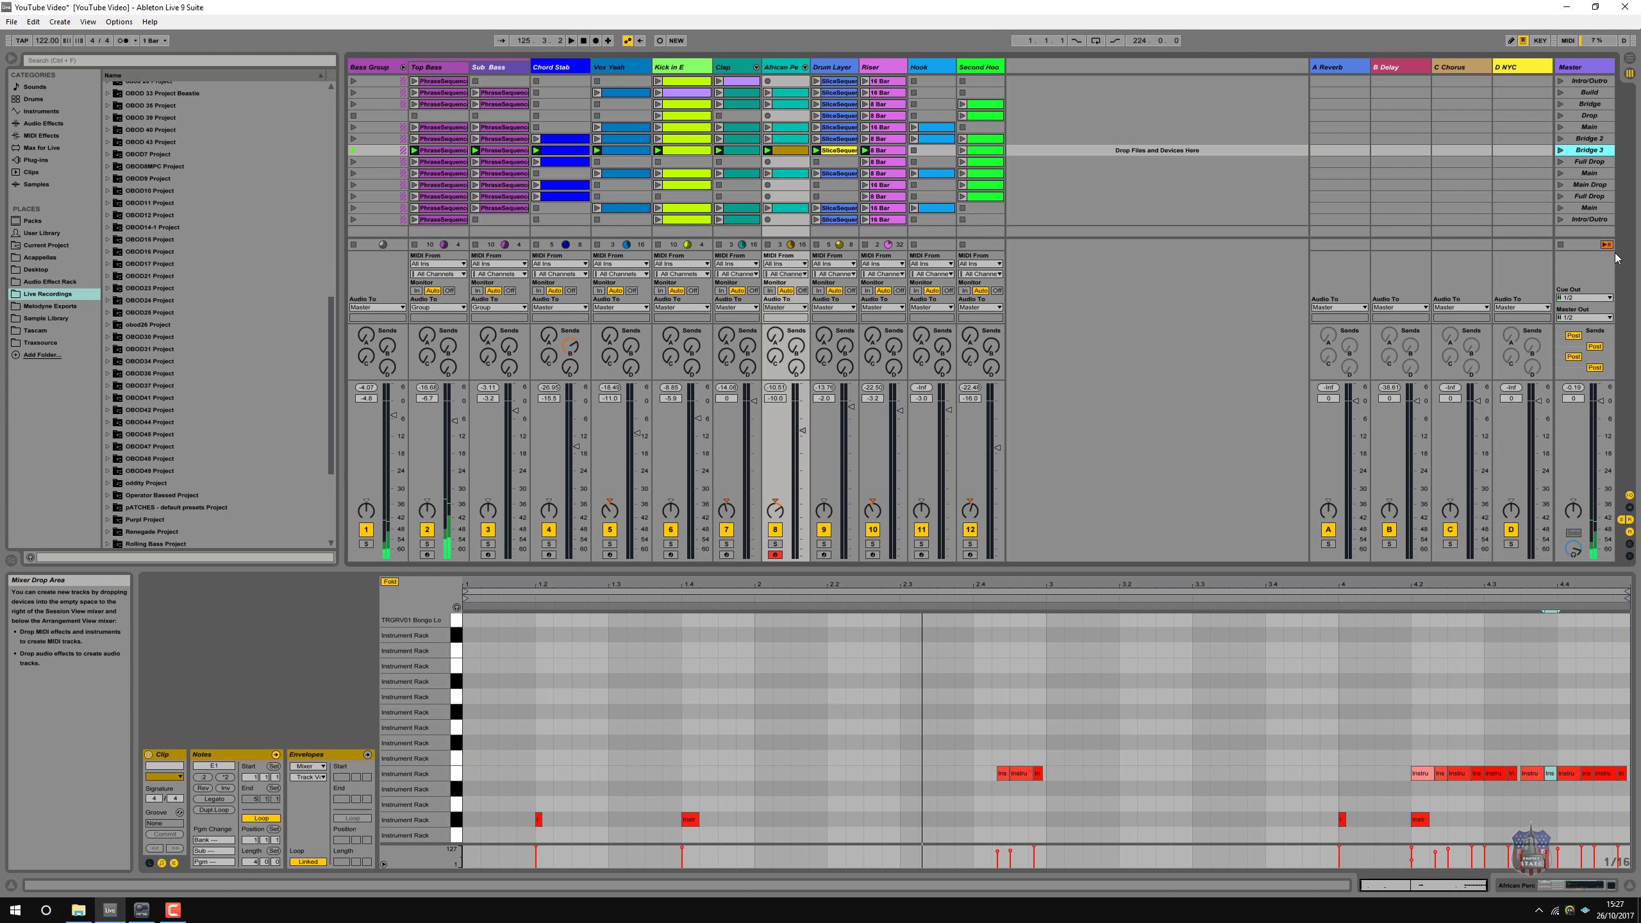
- Stop all clips, play the Second Hook Bridge 3 clip, and adjust its Arpeggiator rate
click(1561, 245)
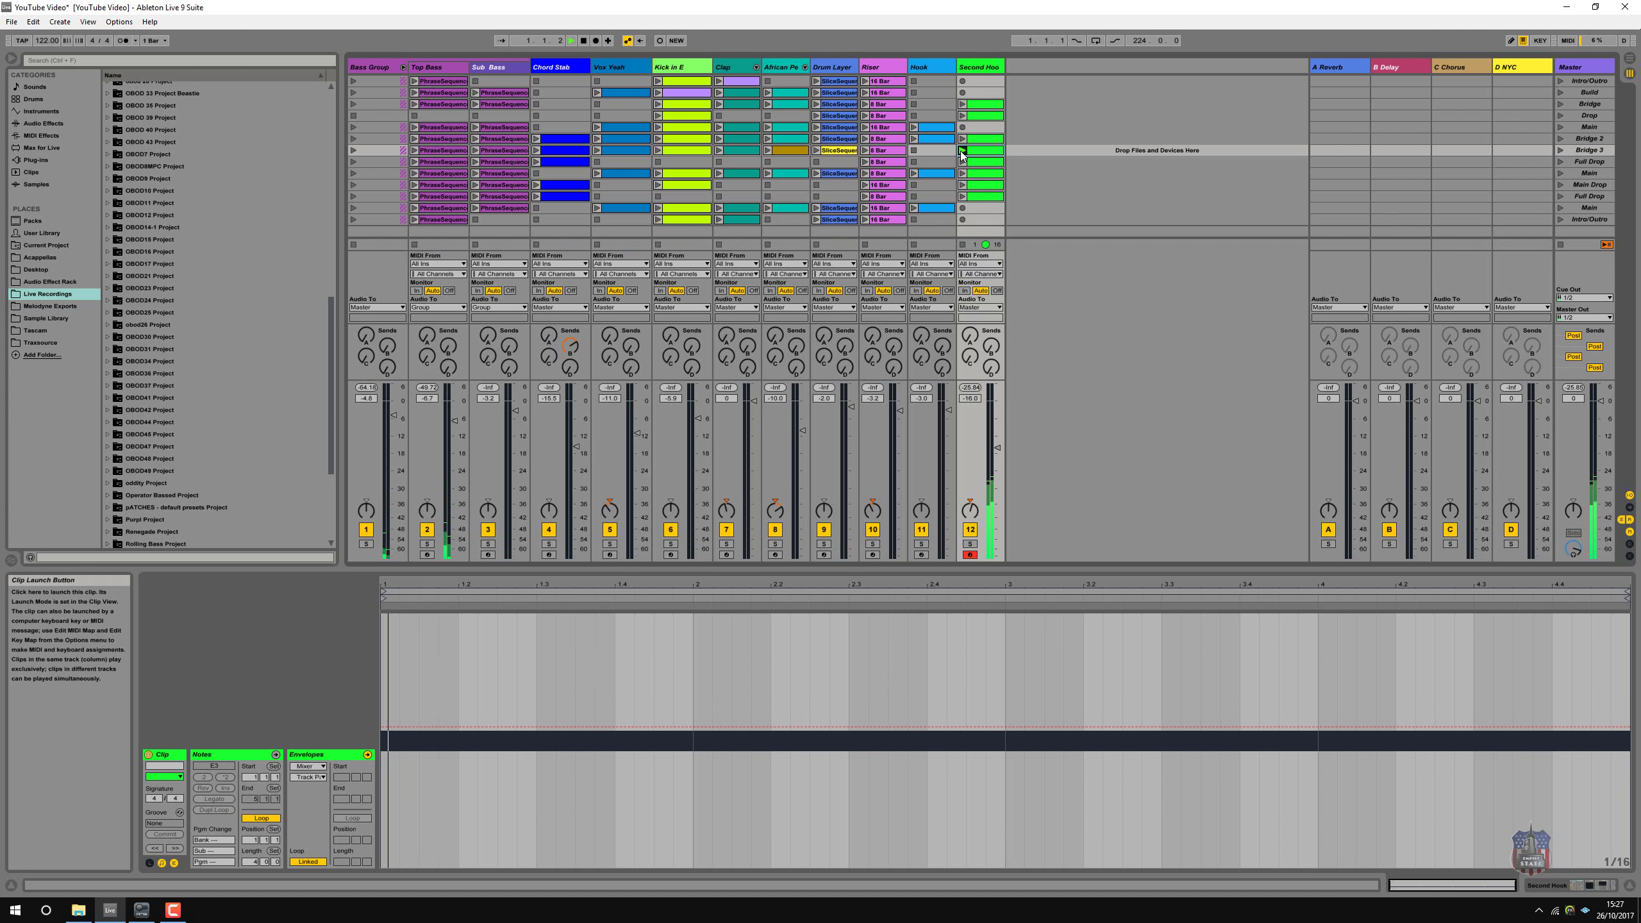
click(962, 151)
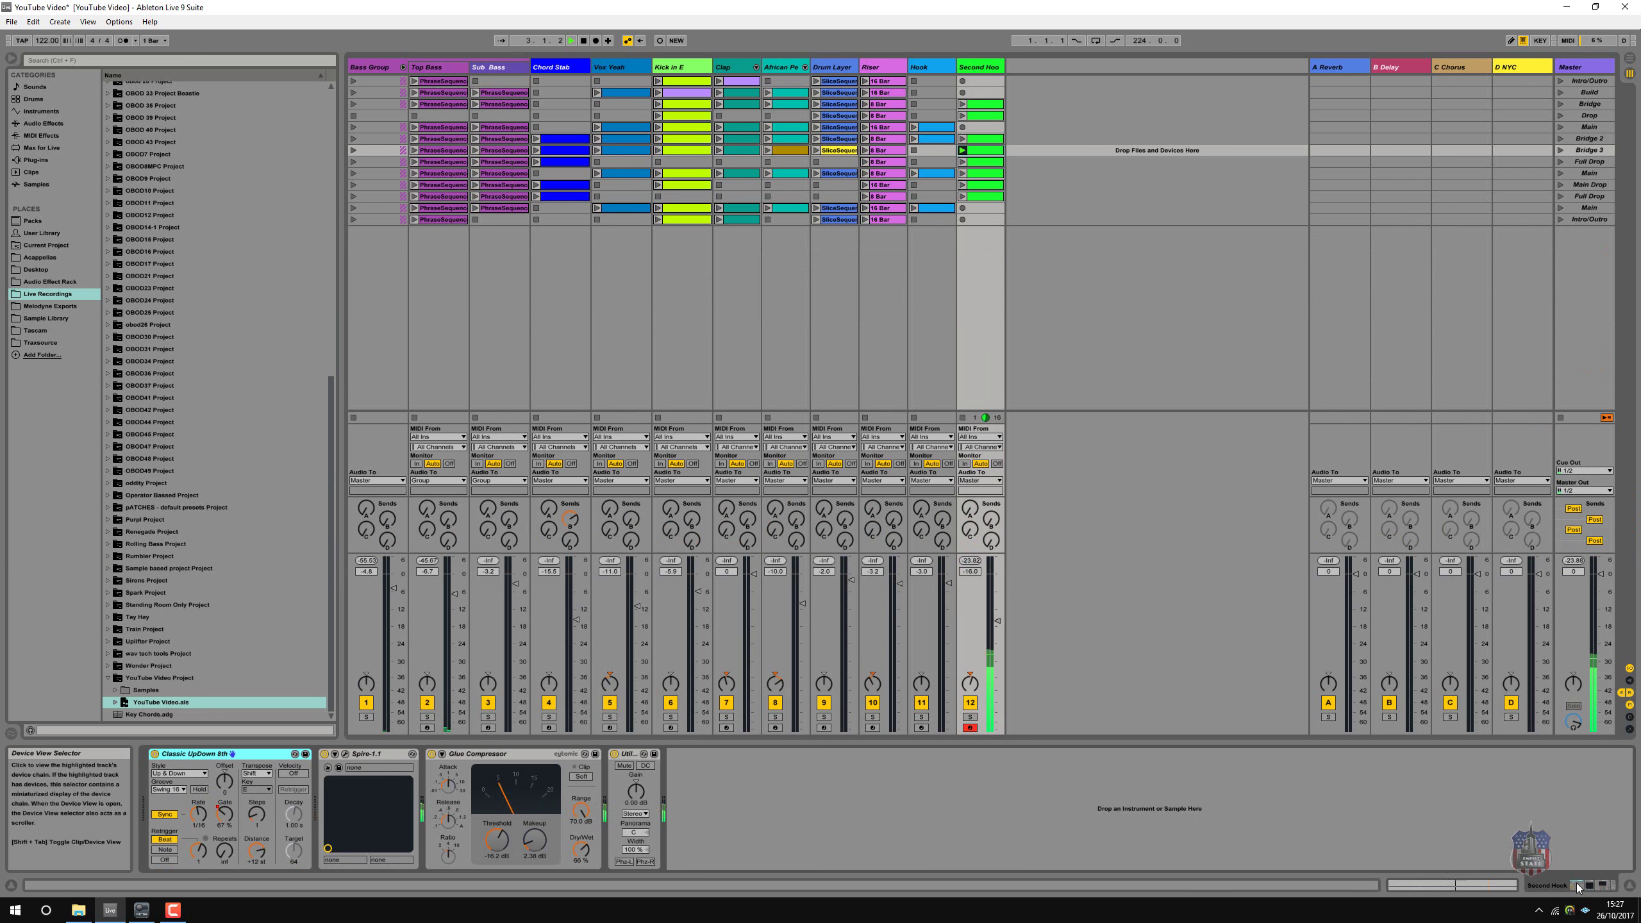
key(shift+Tab)
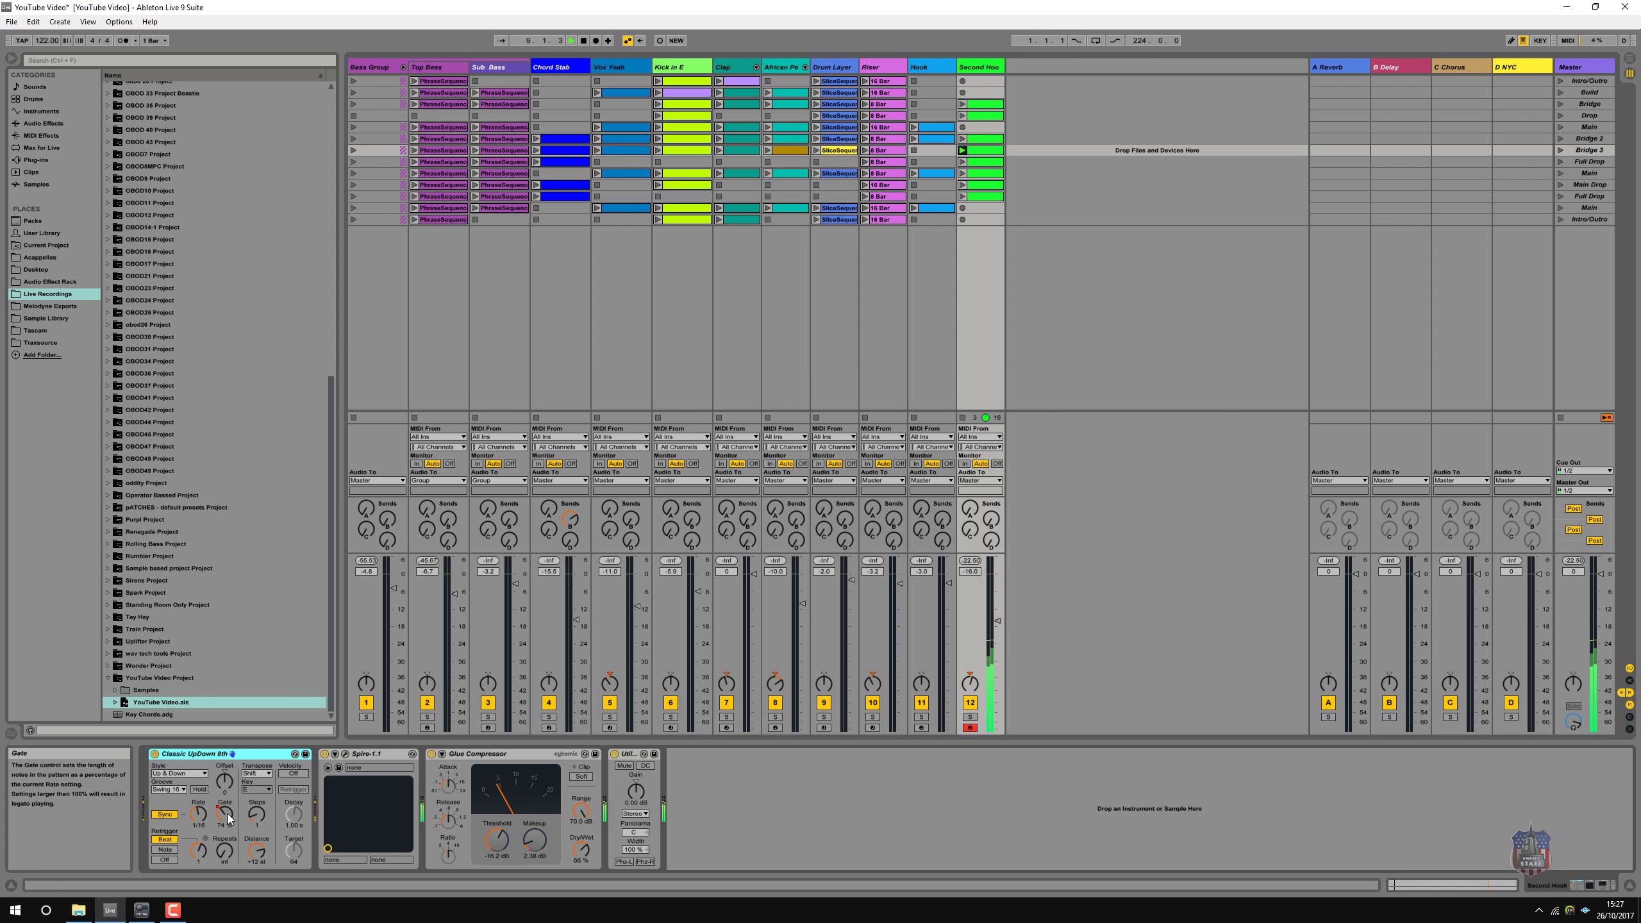
click(200, 816)
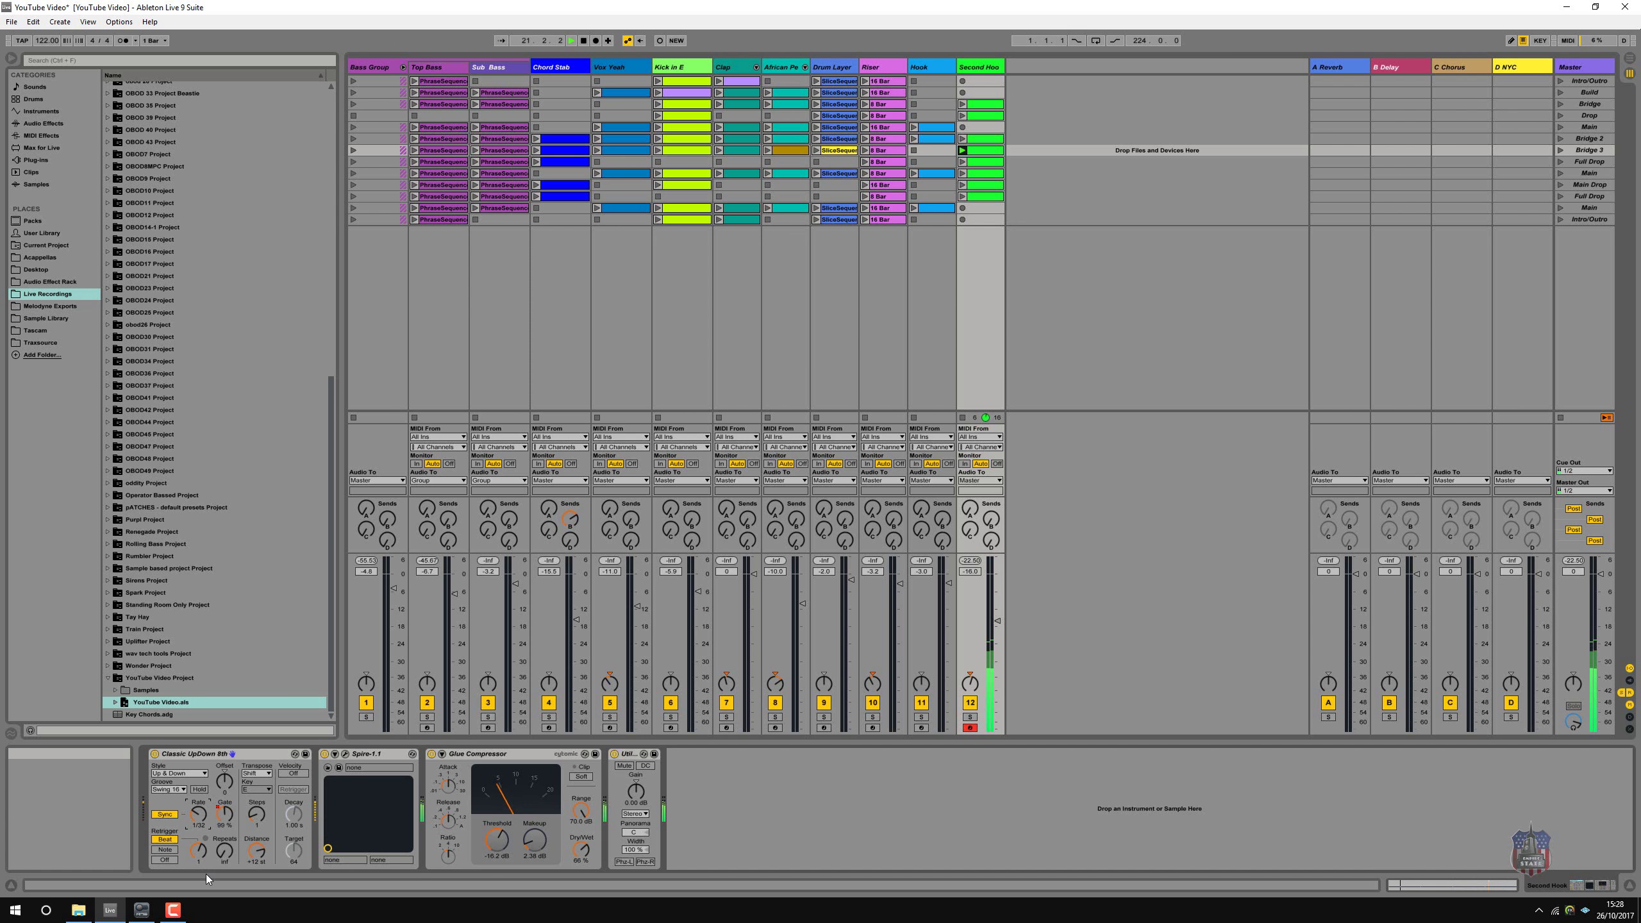
- Colour the Second Hook Bridge 3 clip purple, then play its Full Drop and Bridge 3 clips in turn
right_click(988, 150)
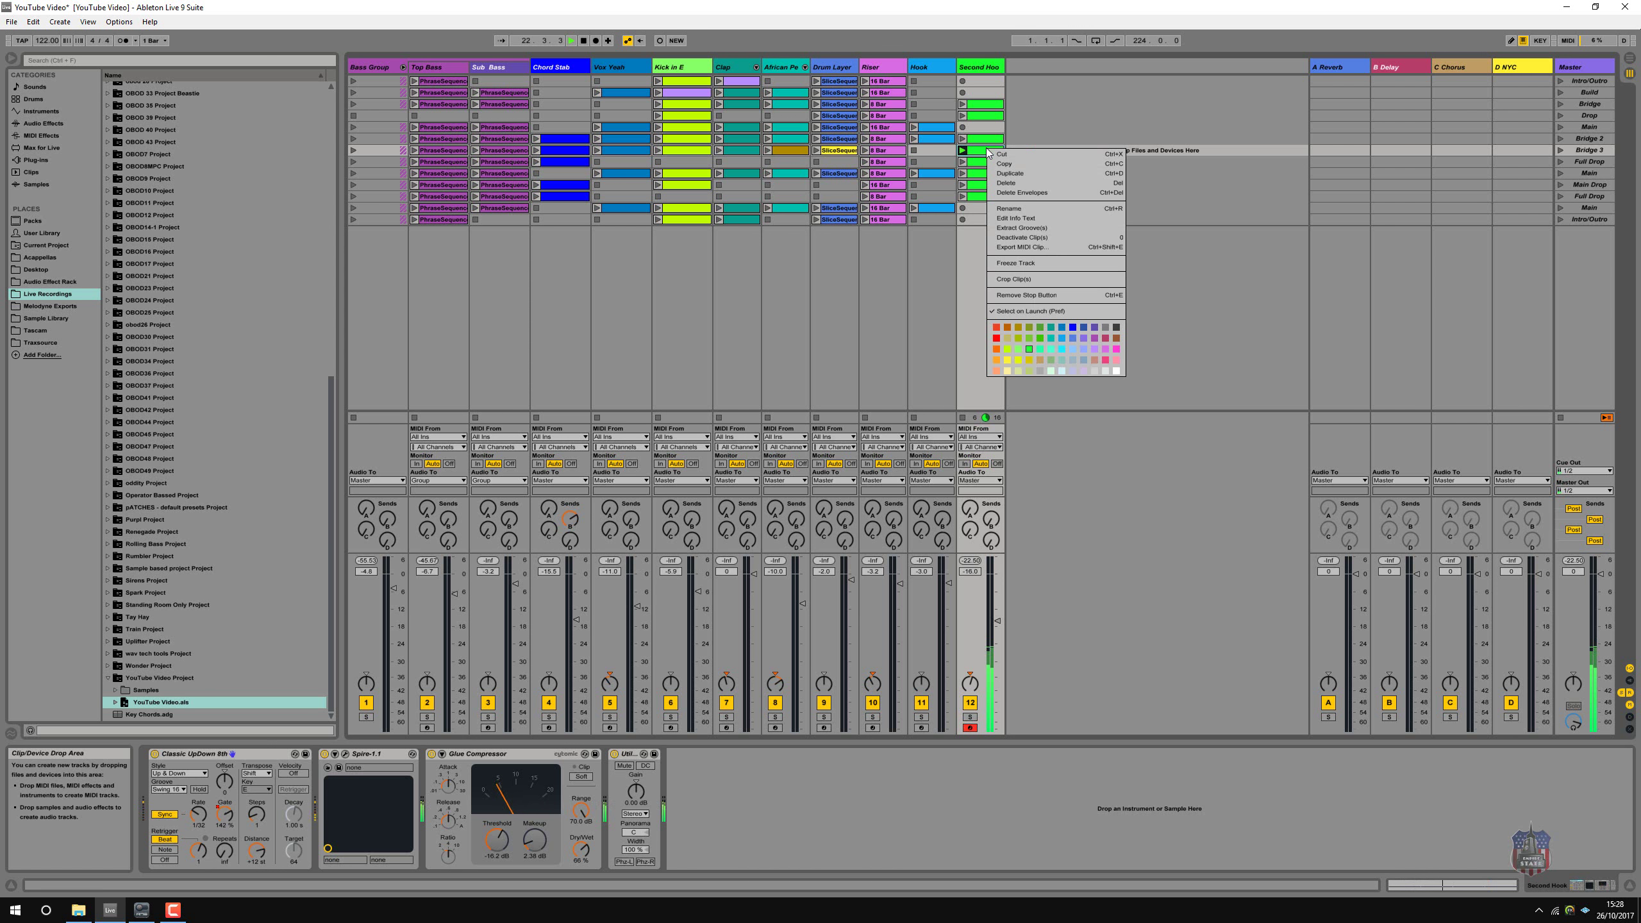
click(1095, 338)
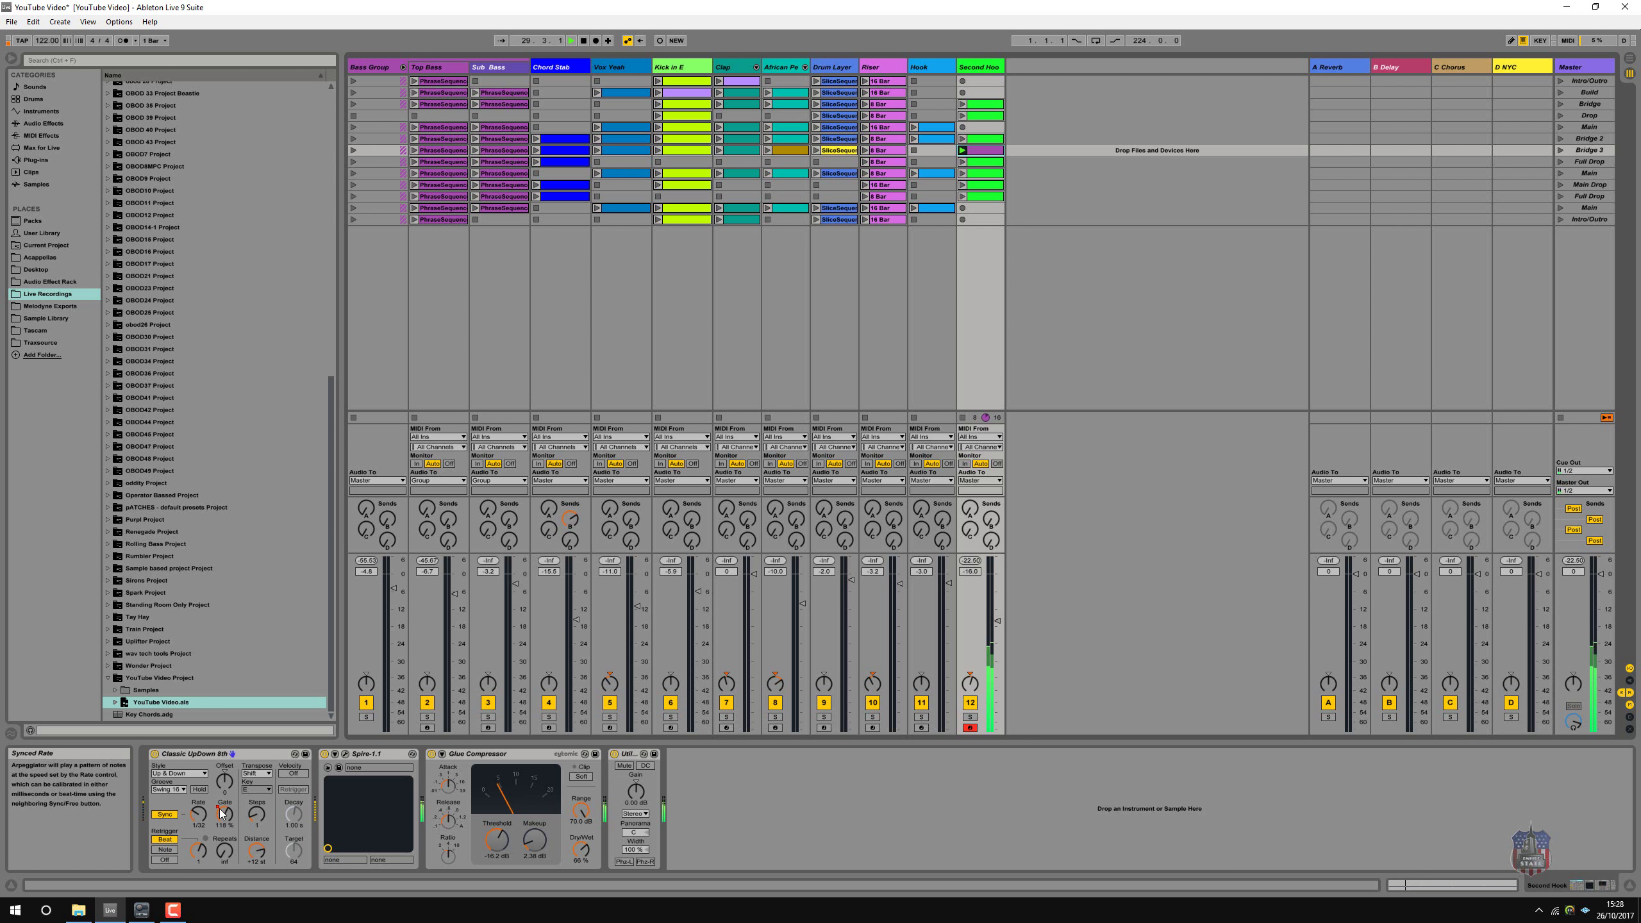
click(963, 161)
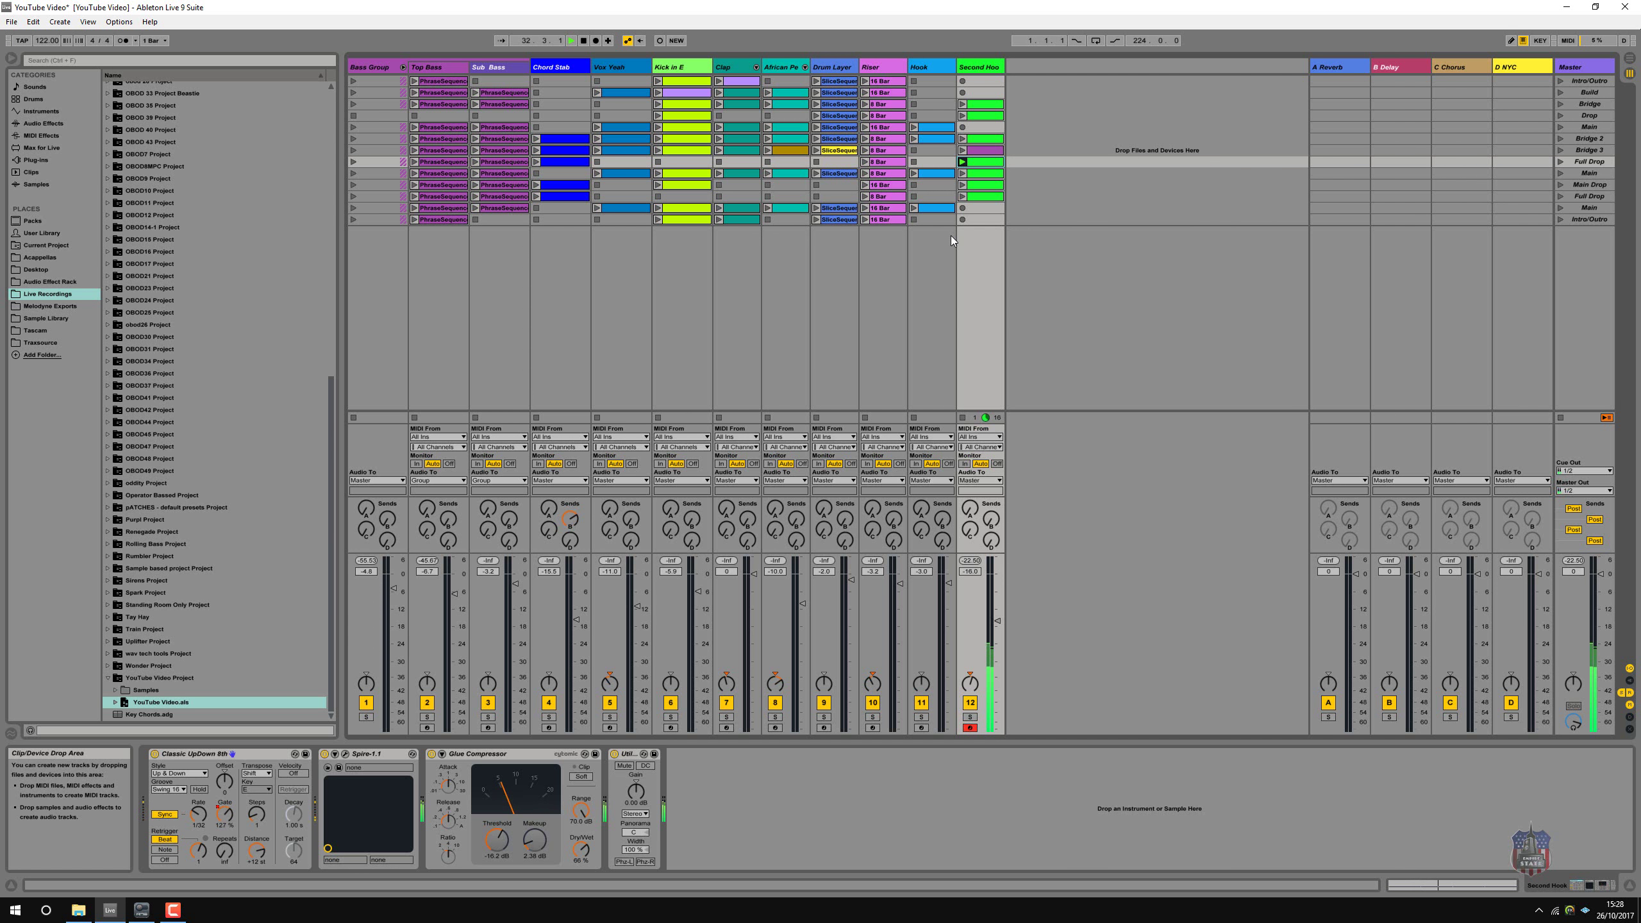
click(962, 151)
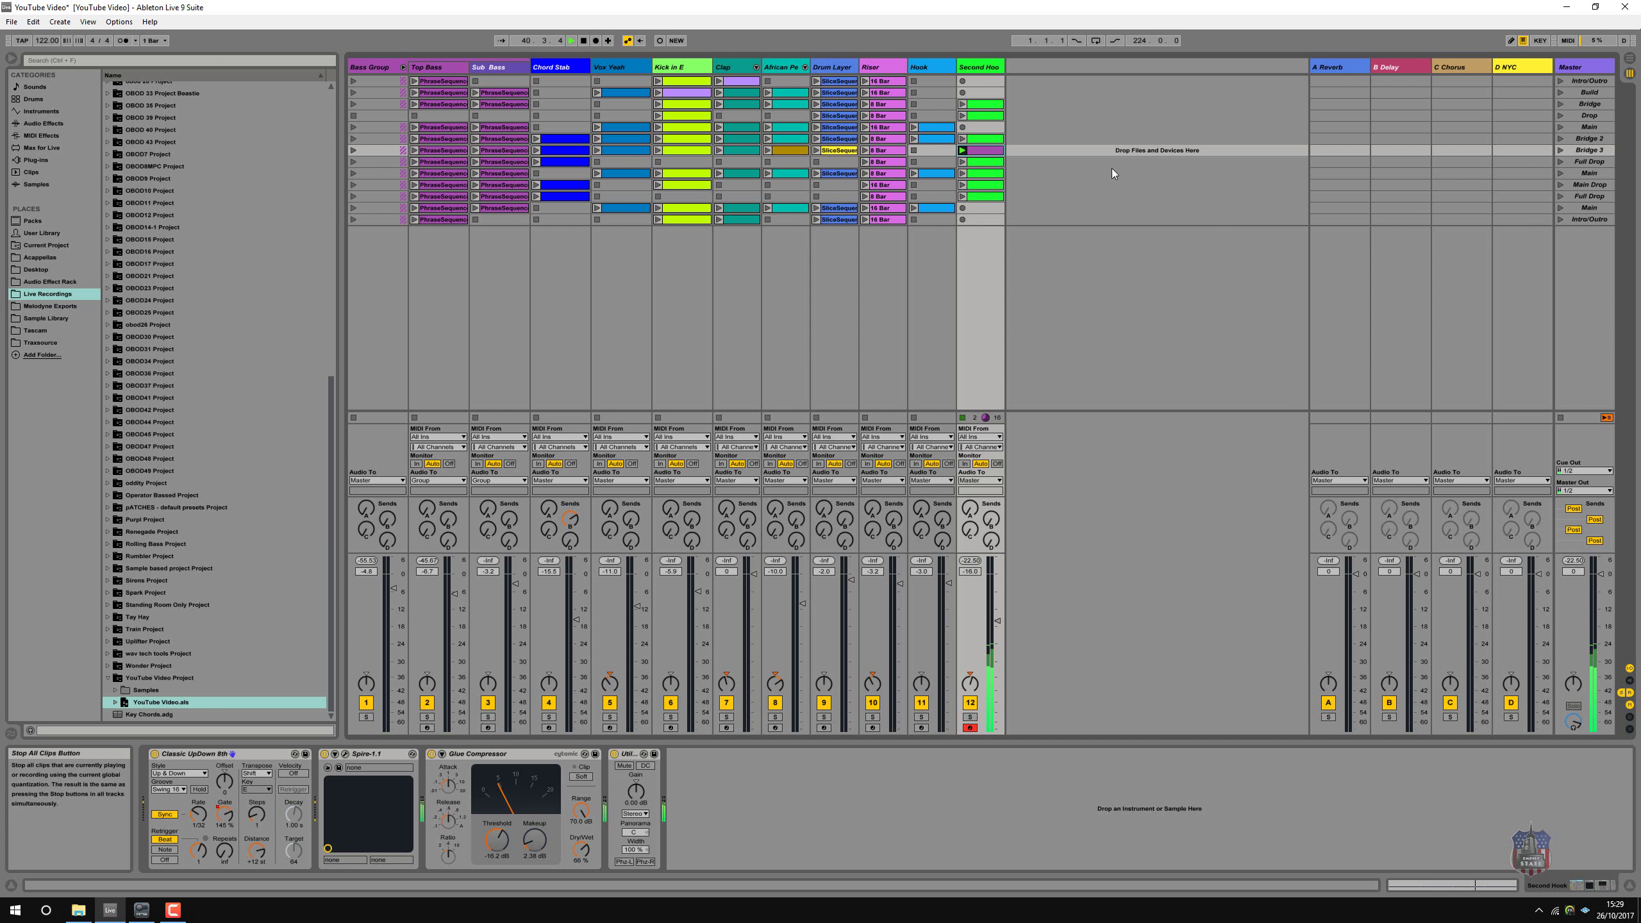
- Play the Bridge 2 Hook clip and open its notes in a folded, enlarged note editor
click(915, 140)
double_click(931, 139)
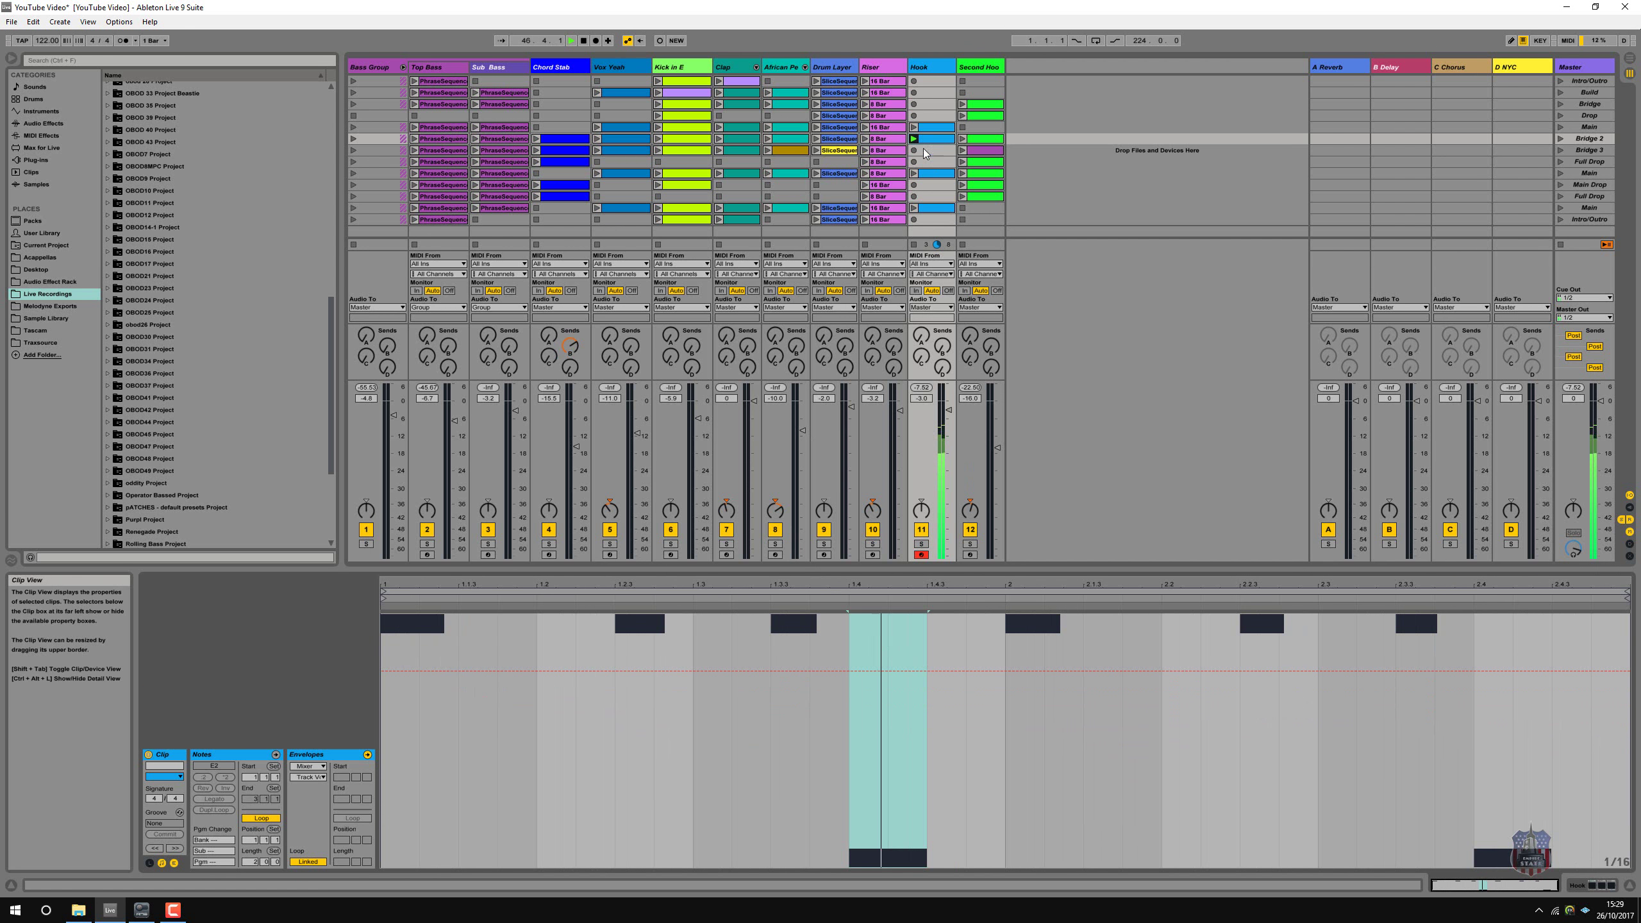
click(275, 755)
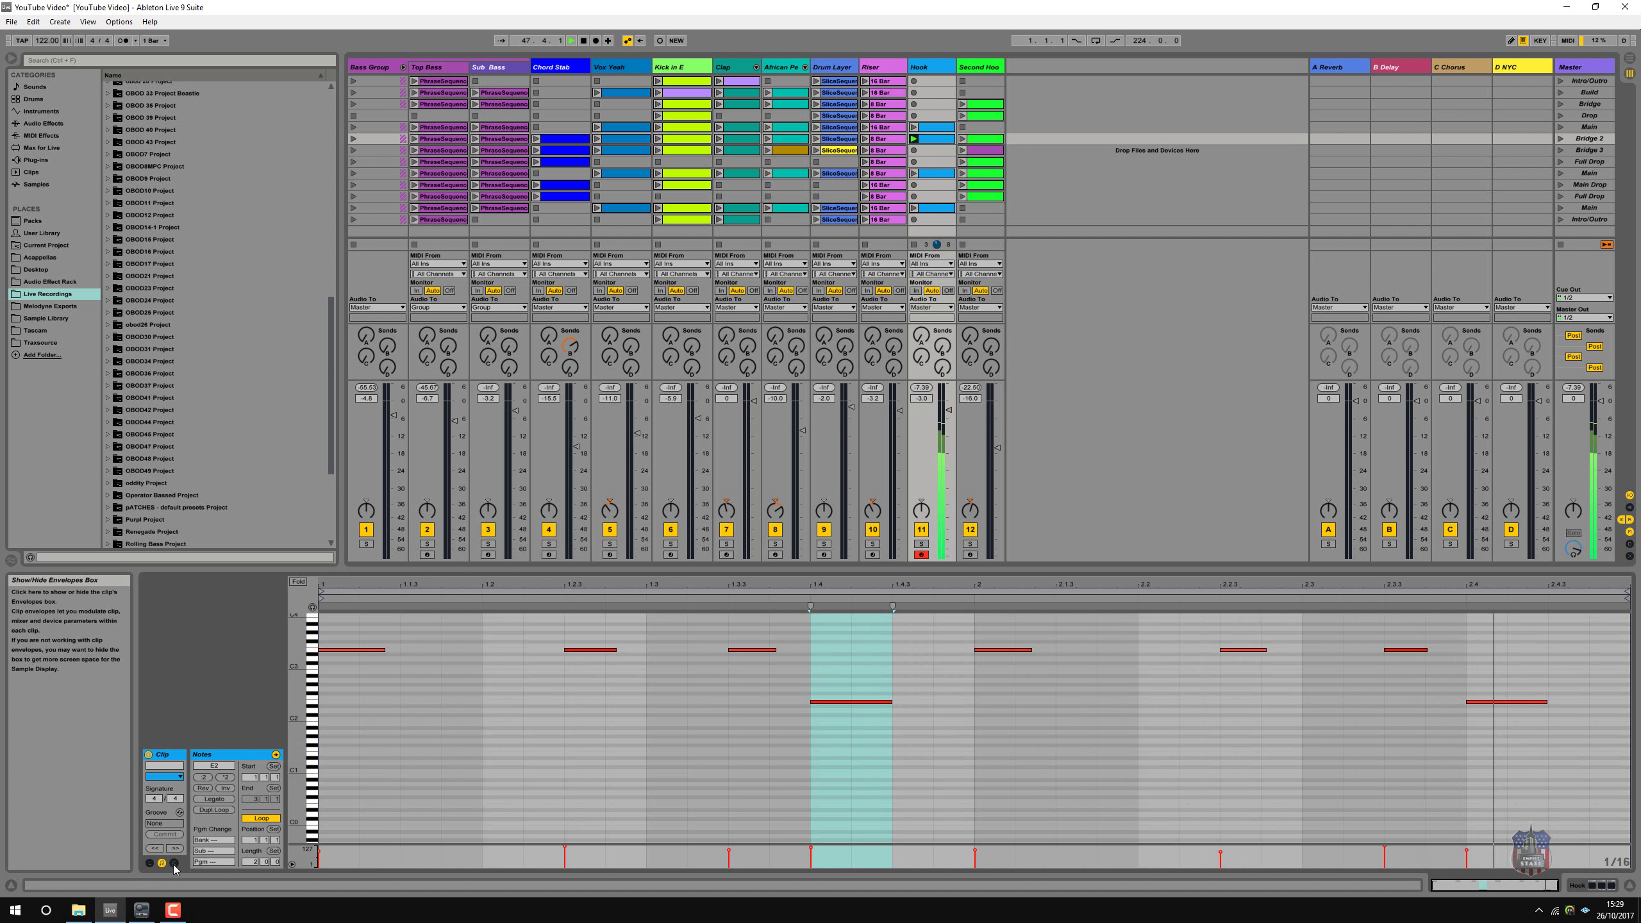
click(298, 582)
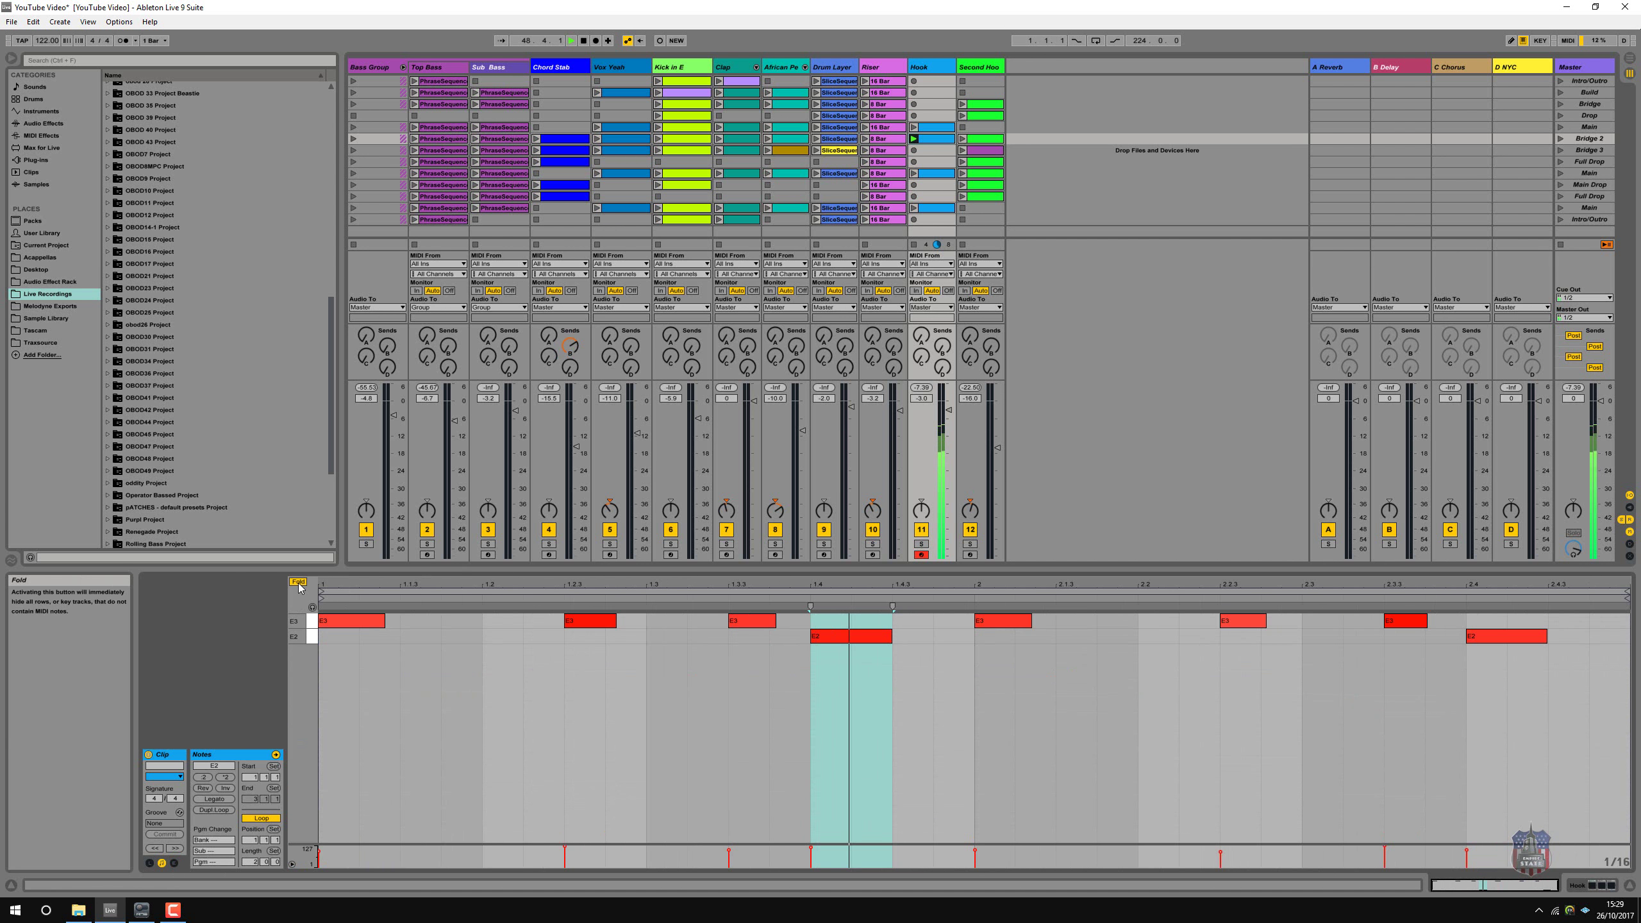
- Try lowering the E3 note at 1.2.3 to E2, then restore it to E3
click(354, 624)
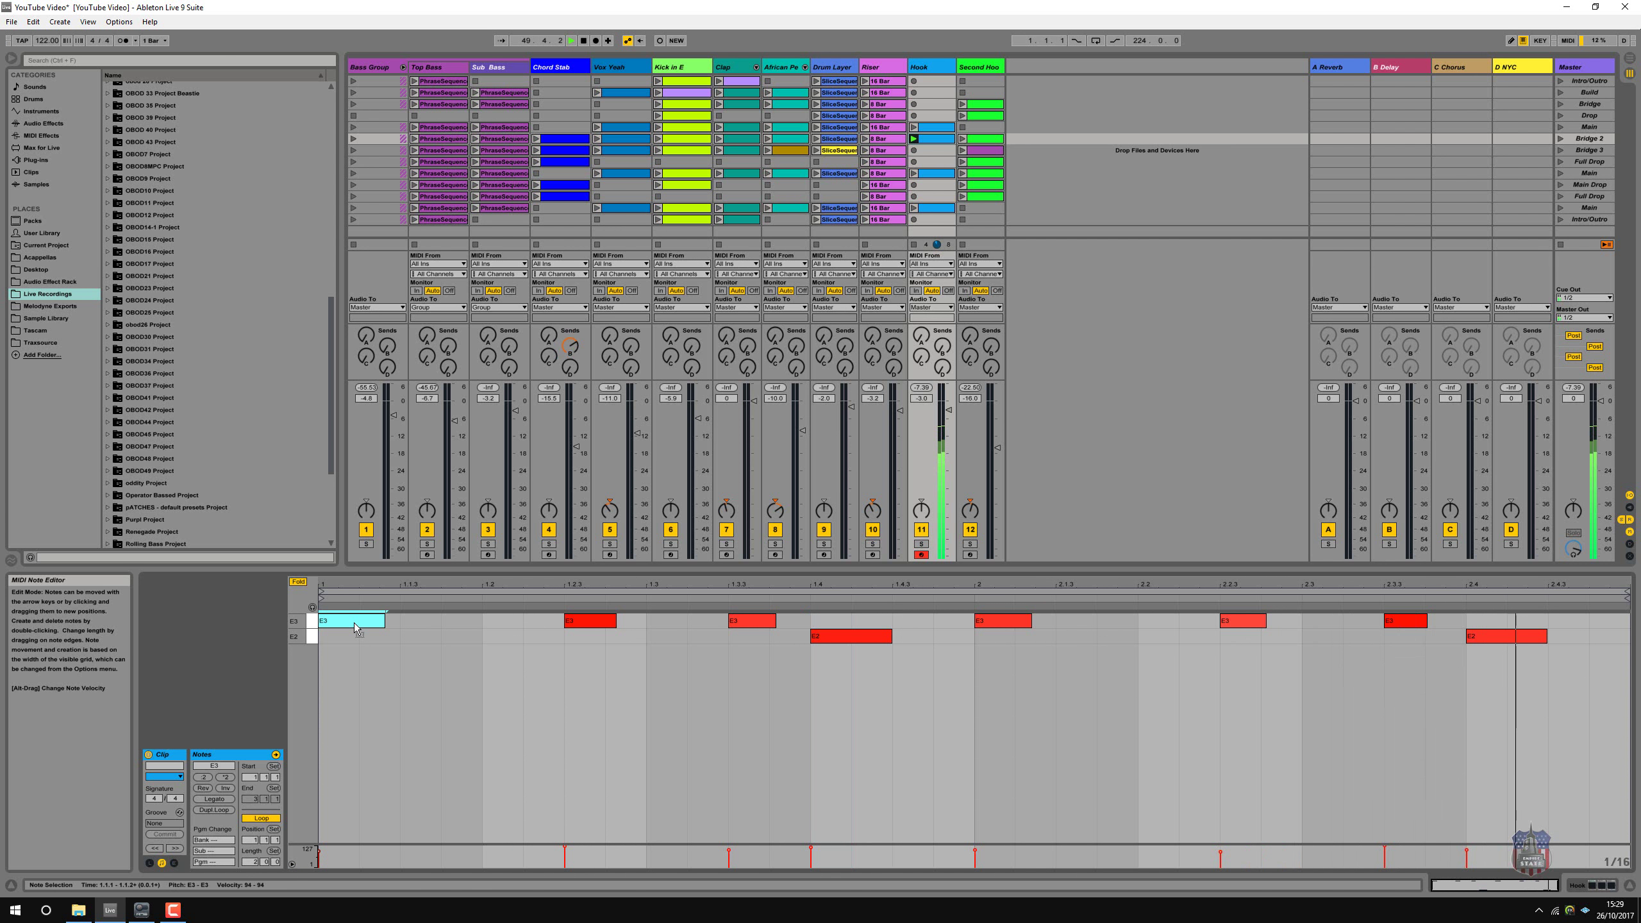
click(584, 622)
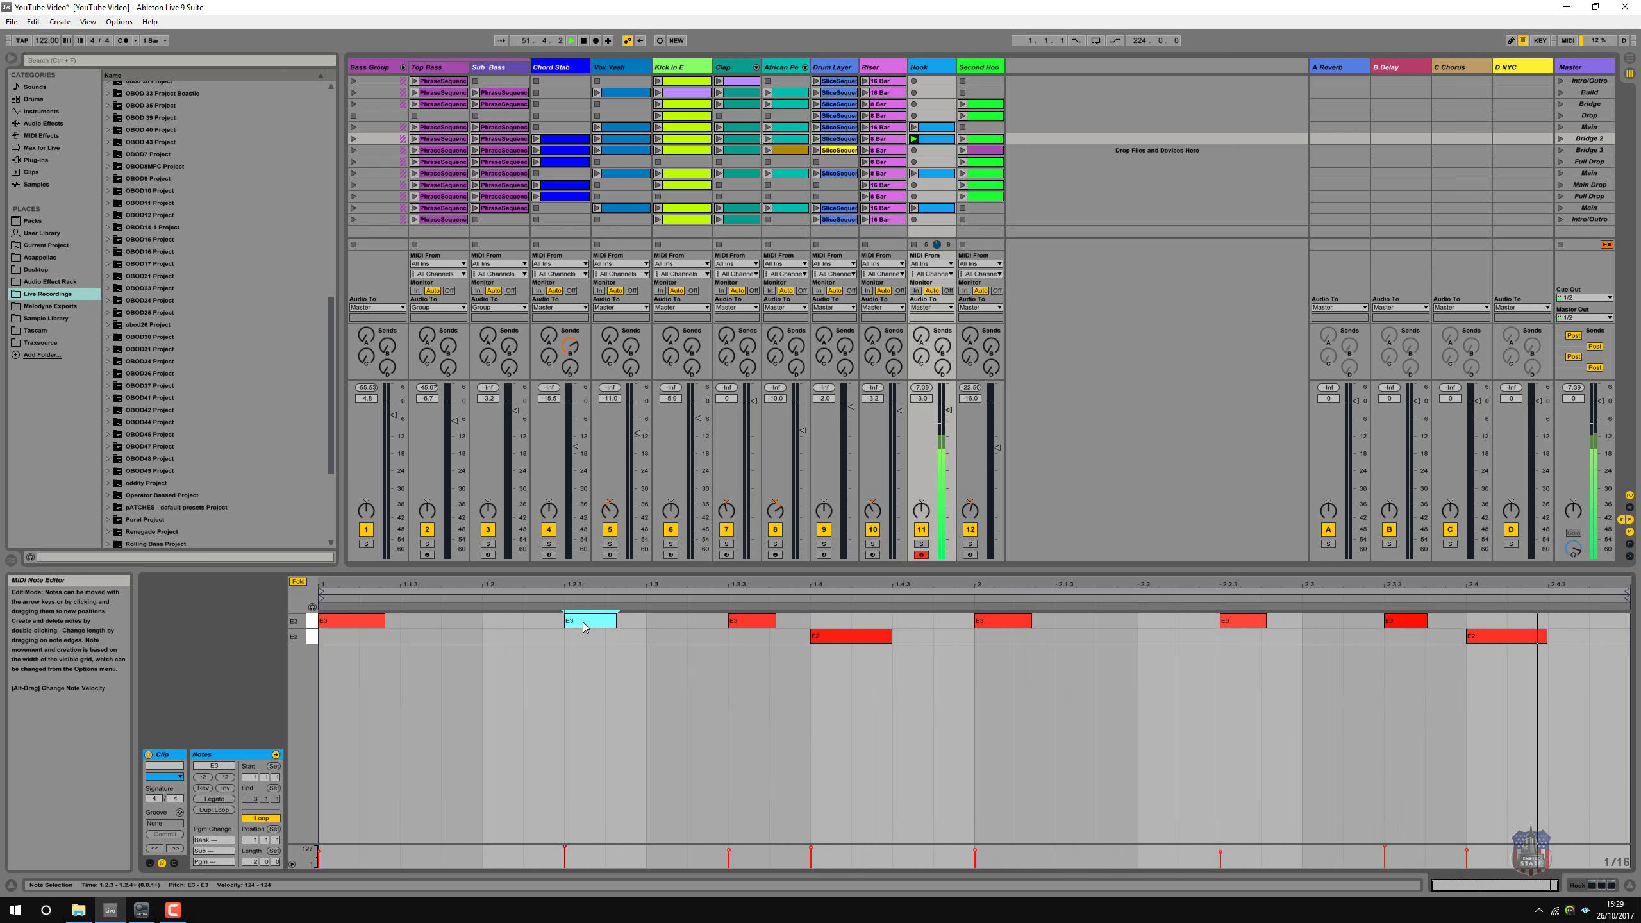
drag(584, 626, 582, 639)
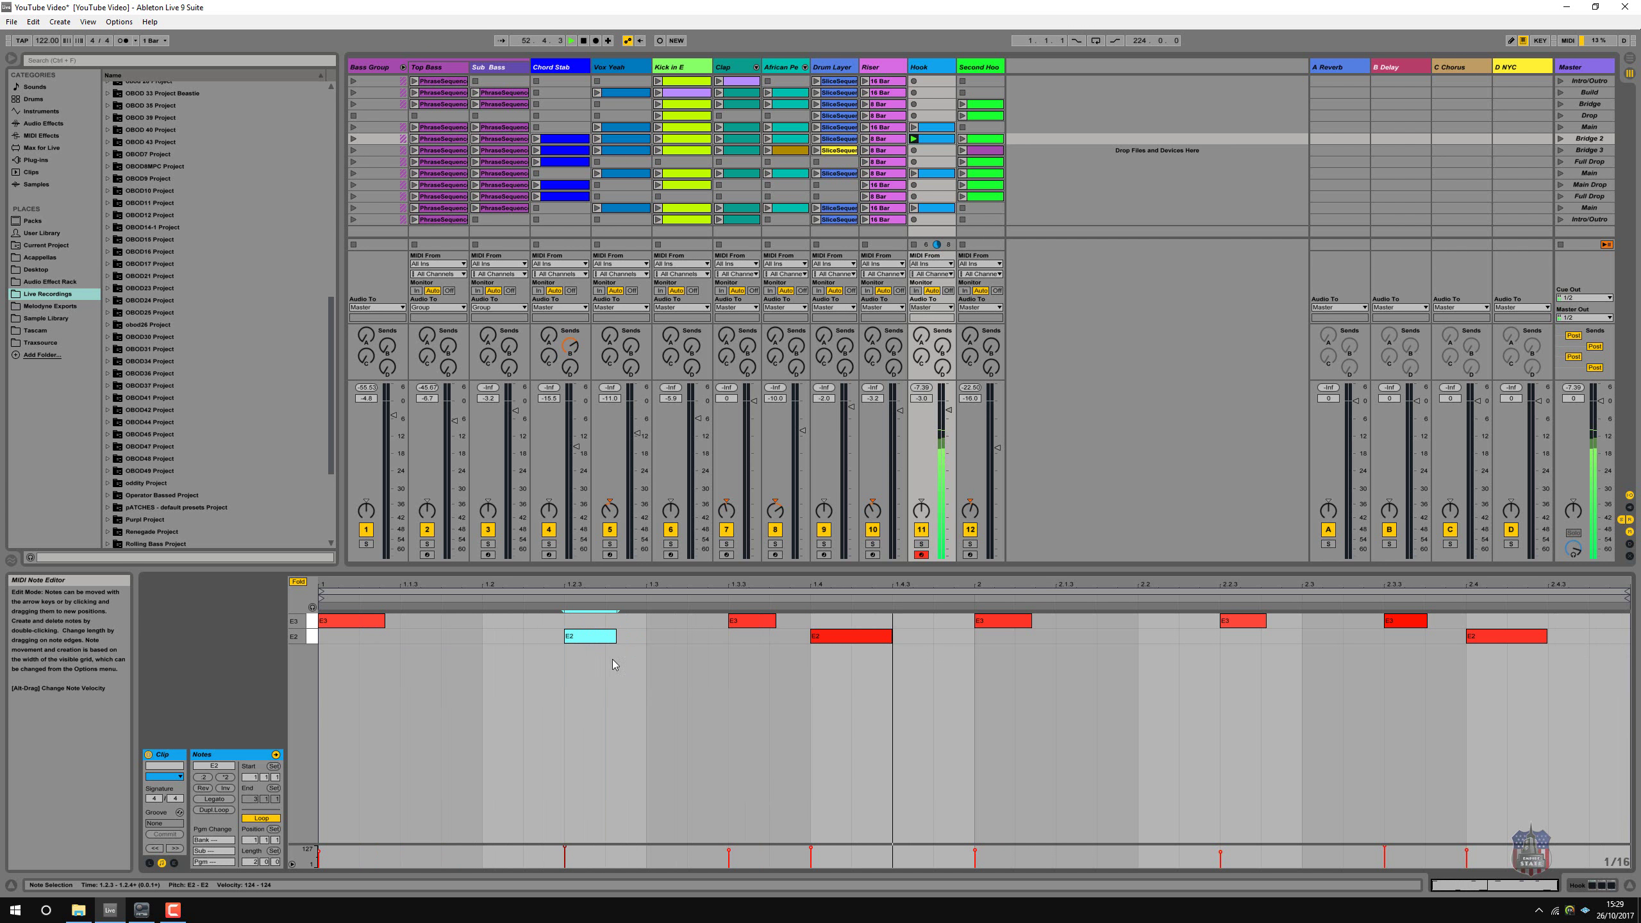
click(723, 715)
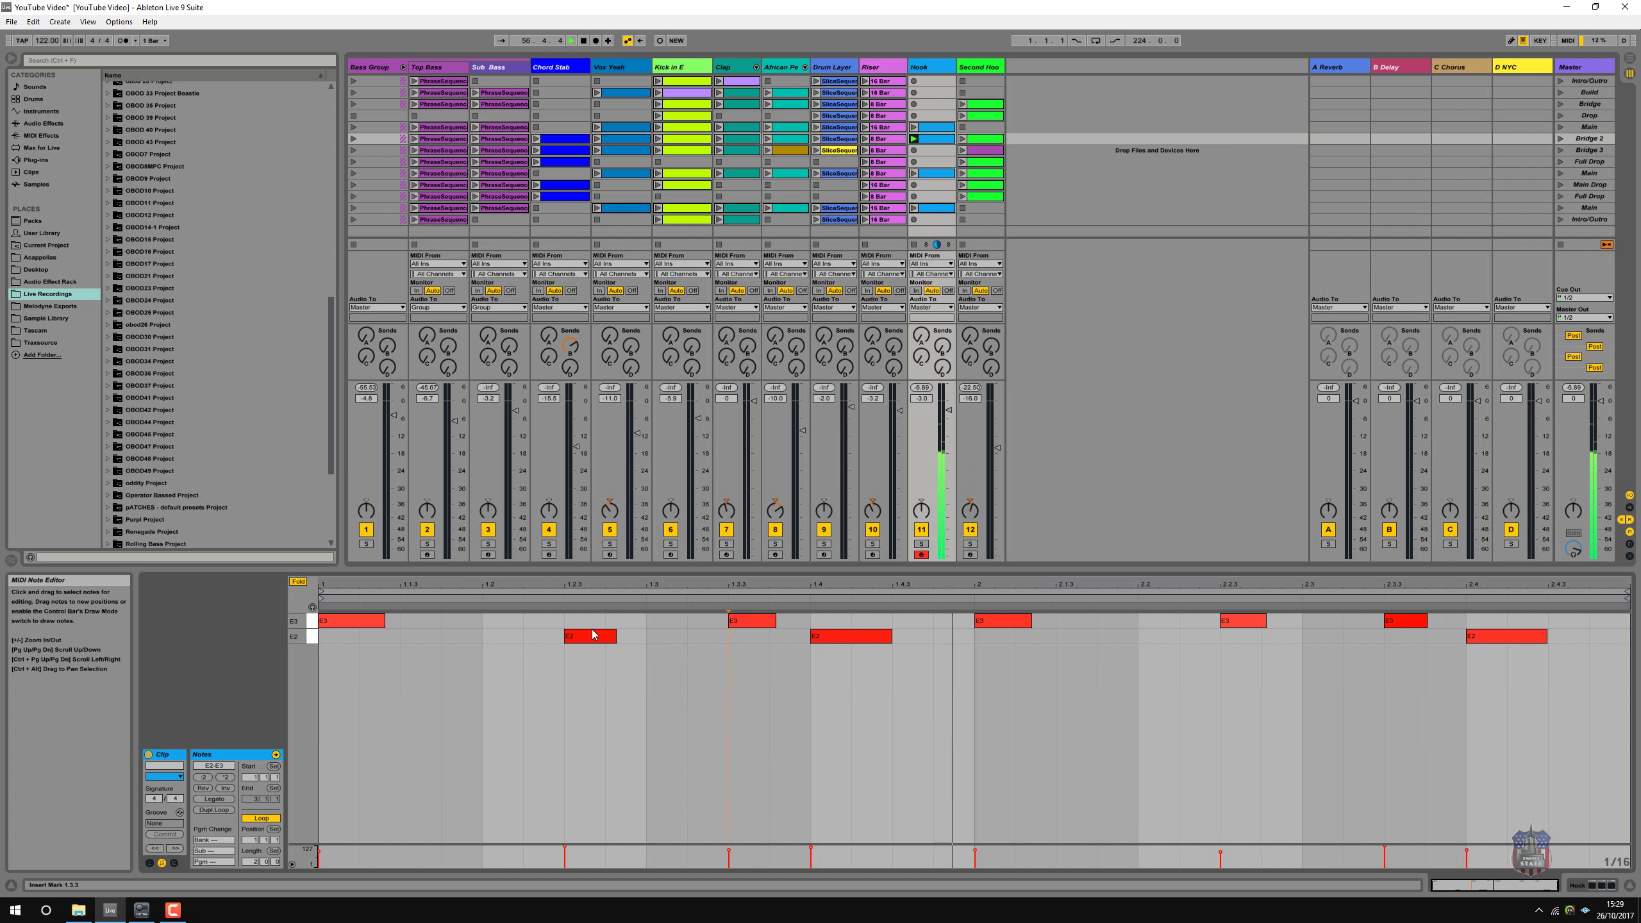
drag(593, 635, 593, 621)
- Test the first note at E2, restore it, and add E3 notes at beats 1.2 and 2.2
click(358, 626)
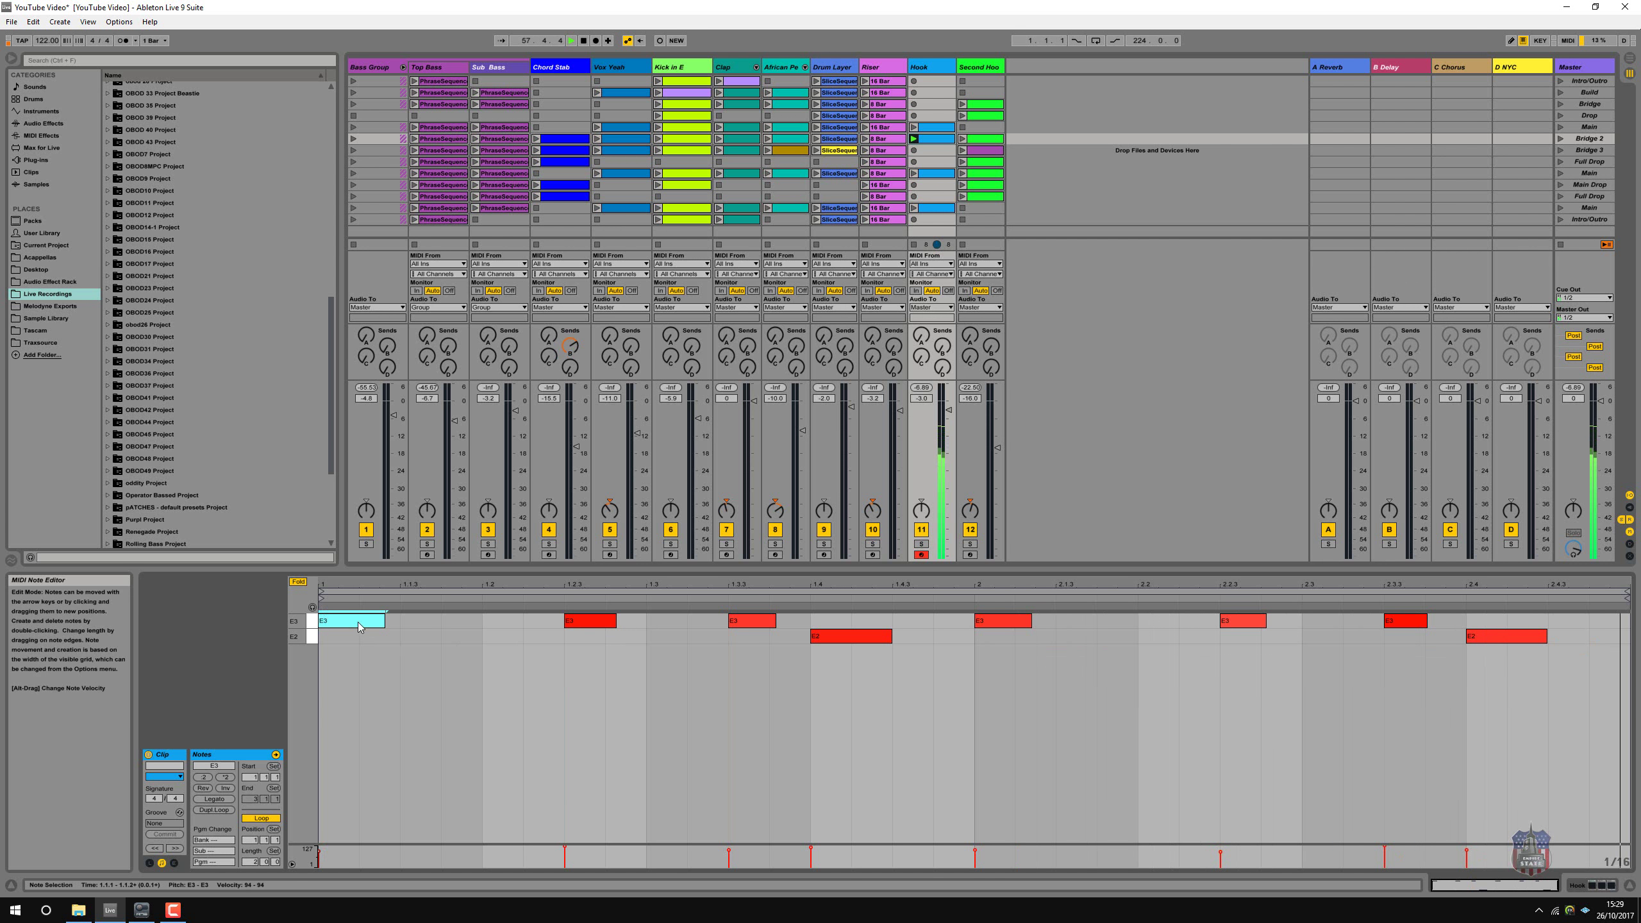
drag(358, 627, 358, 637)
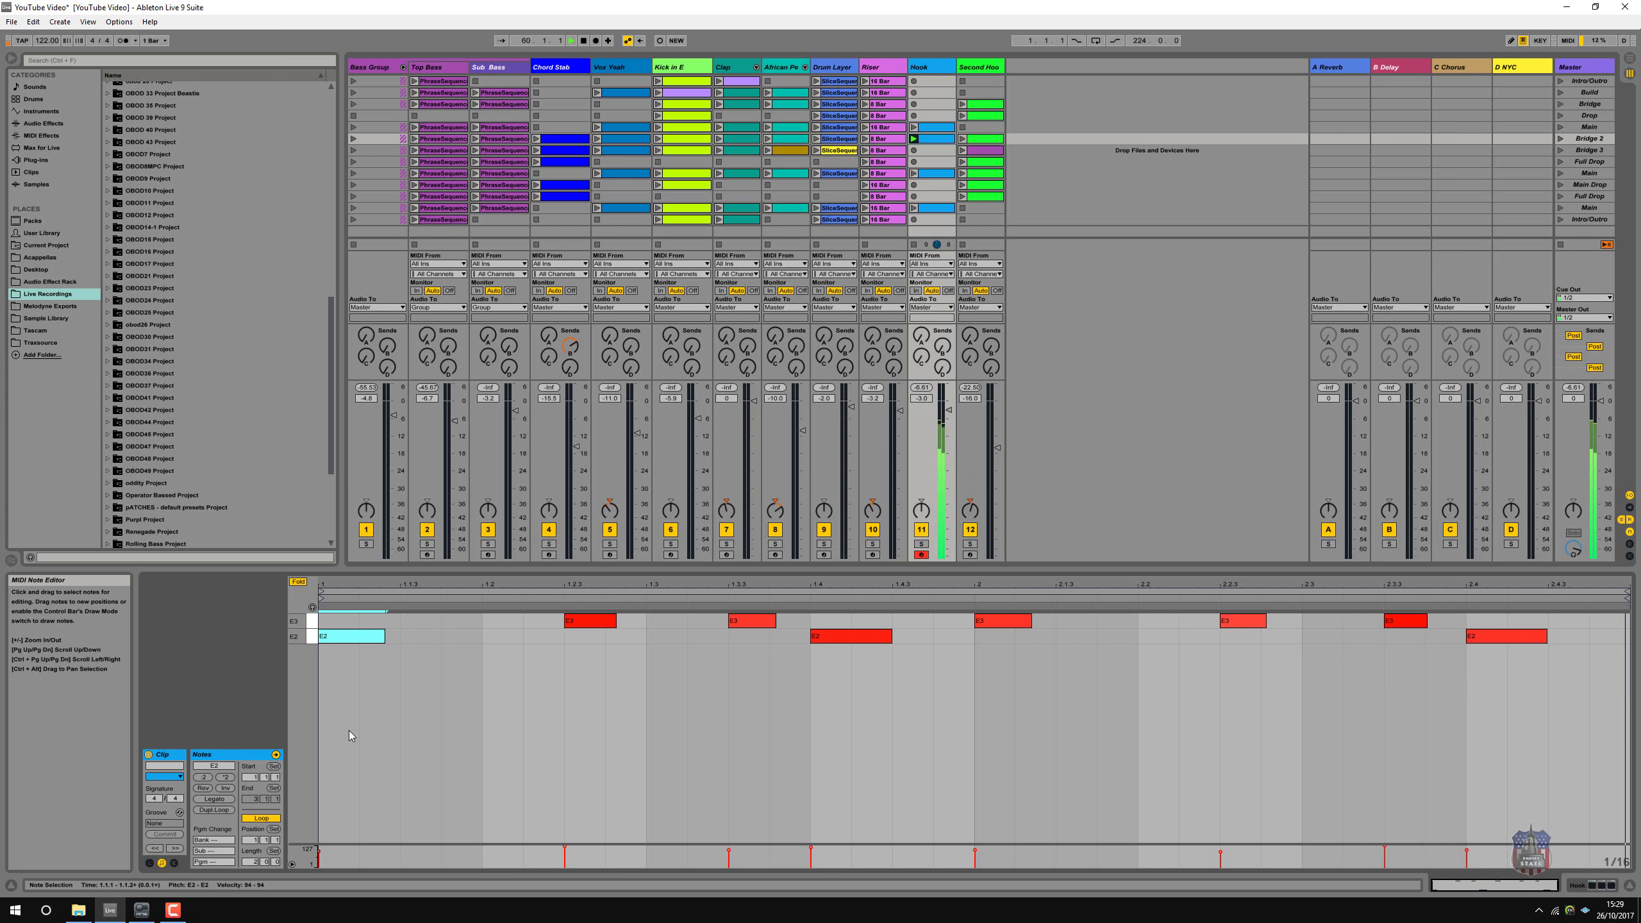
drag(339, 636, 340, 627)
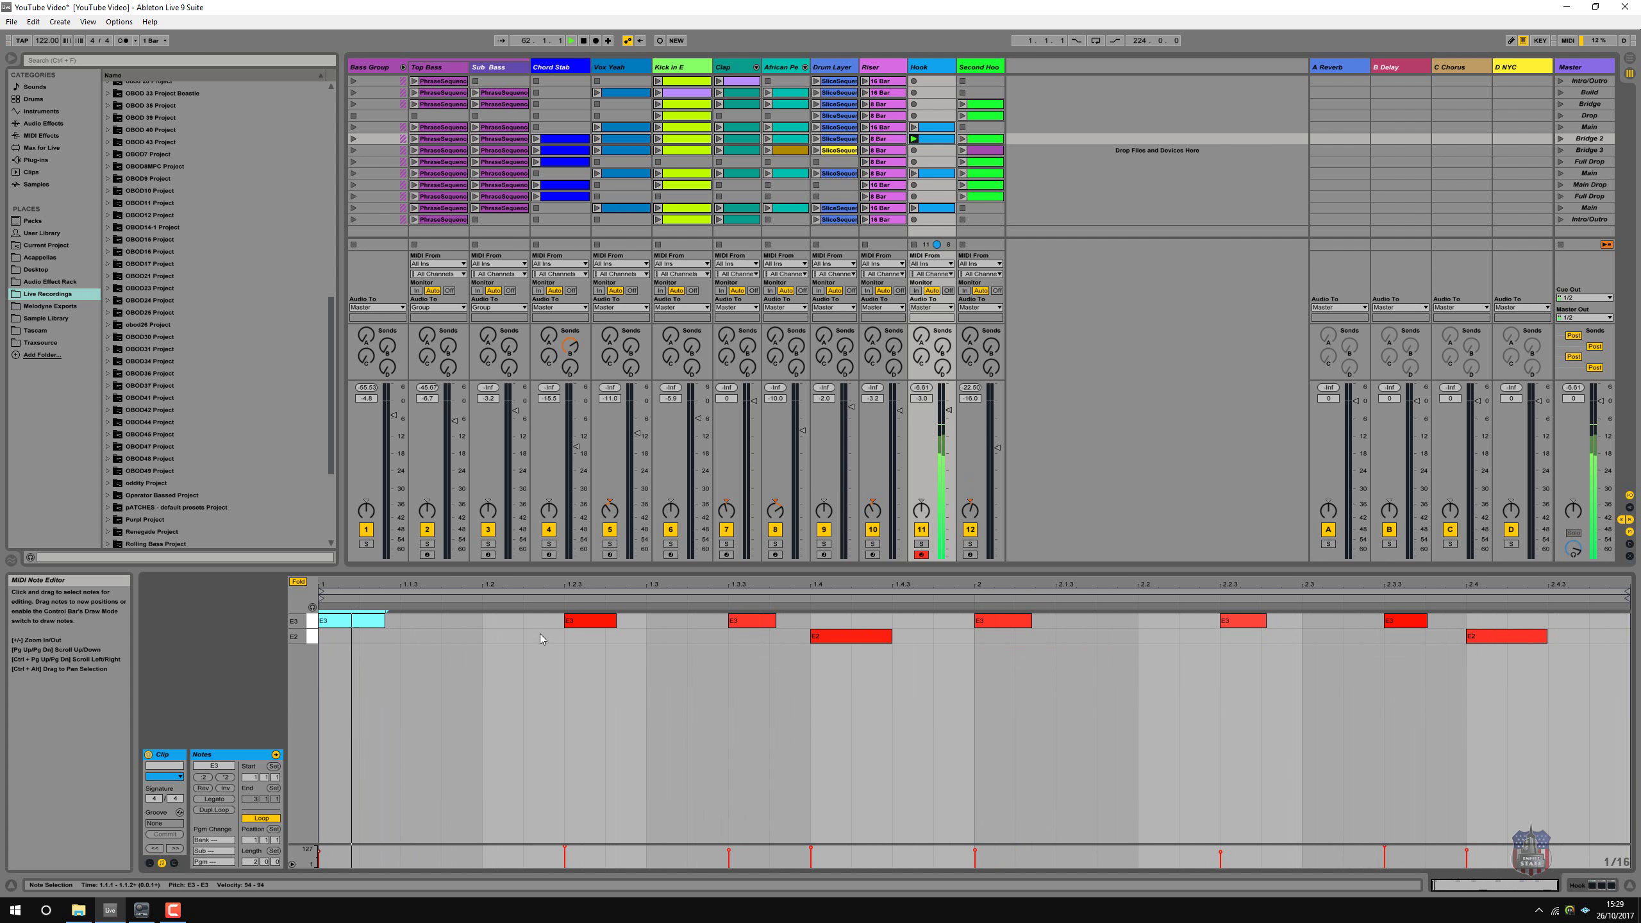
double_click(499, 622)
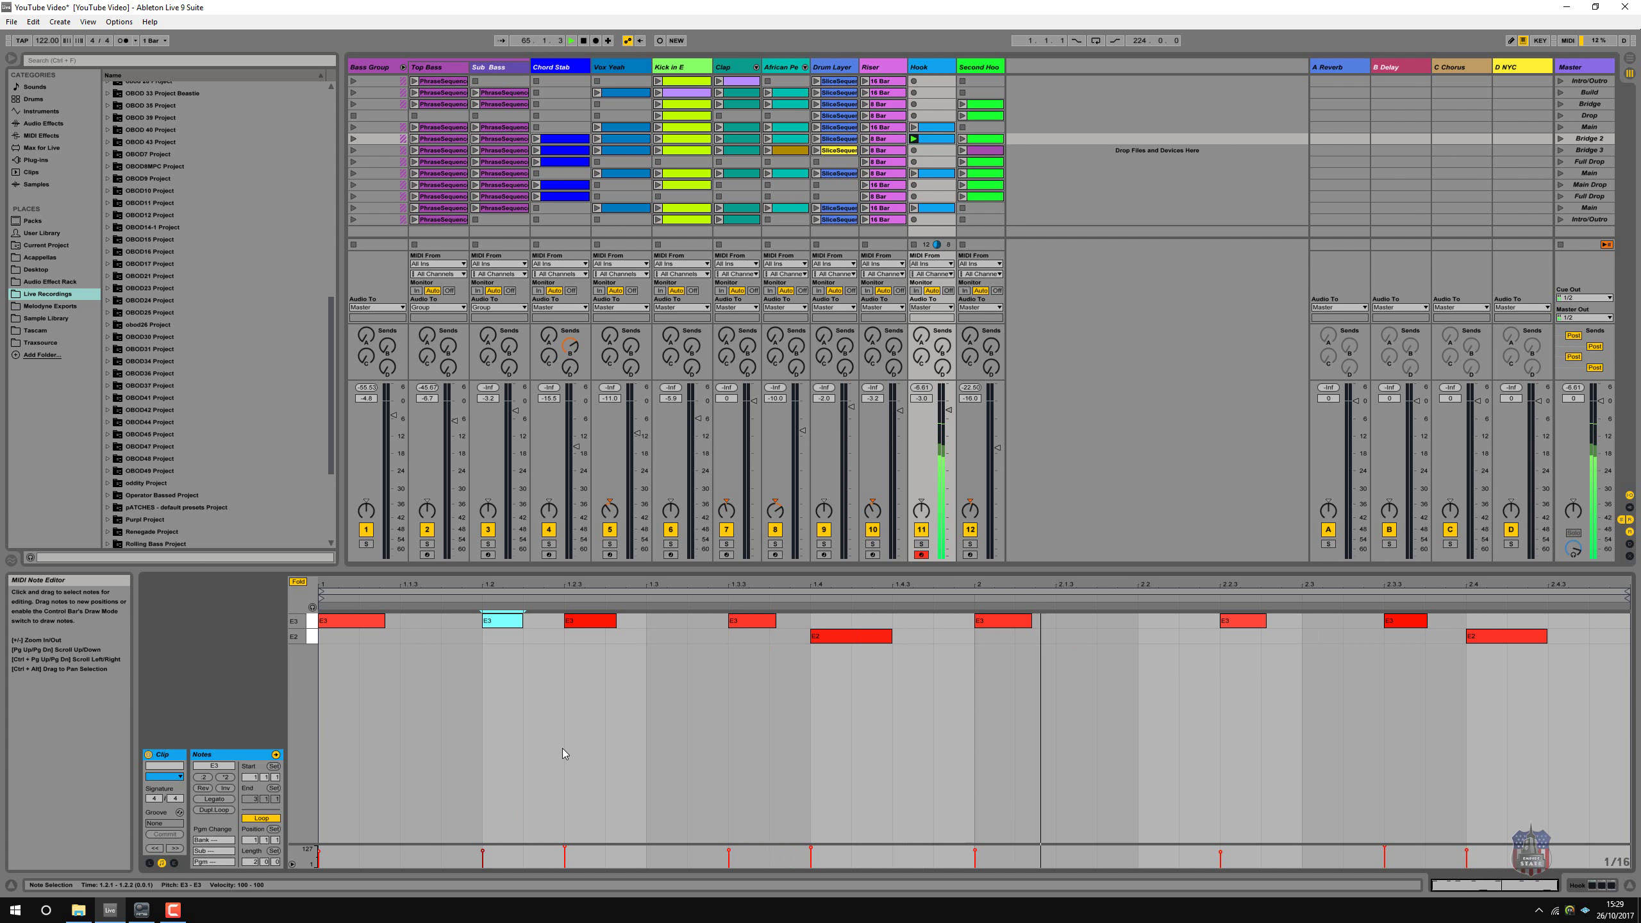
double_click(1150, 626)
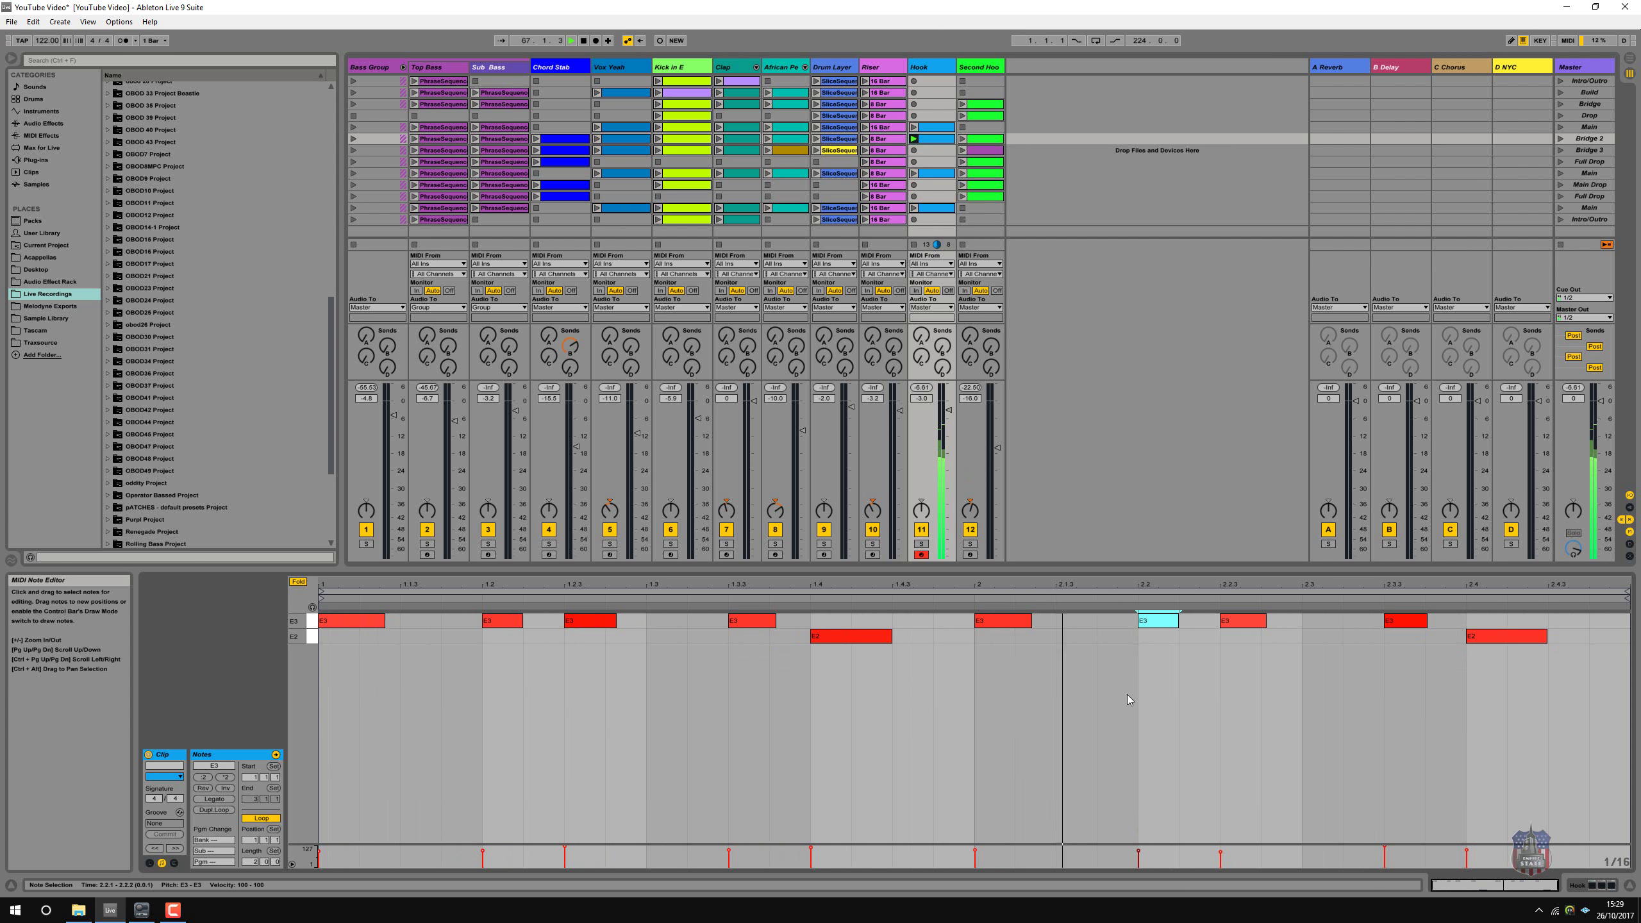
- Recolour the Bridge 2 Hook clip yellow, then select the blue Hook clip in the later Main scene
right_click(930, 140)
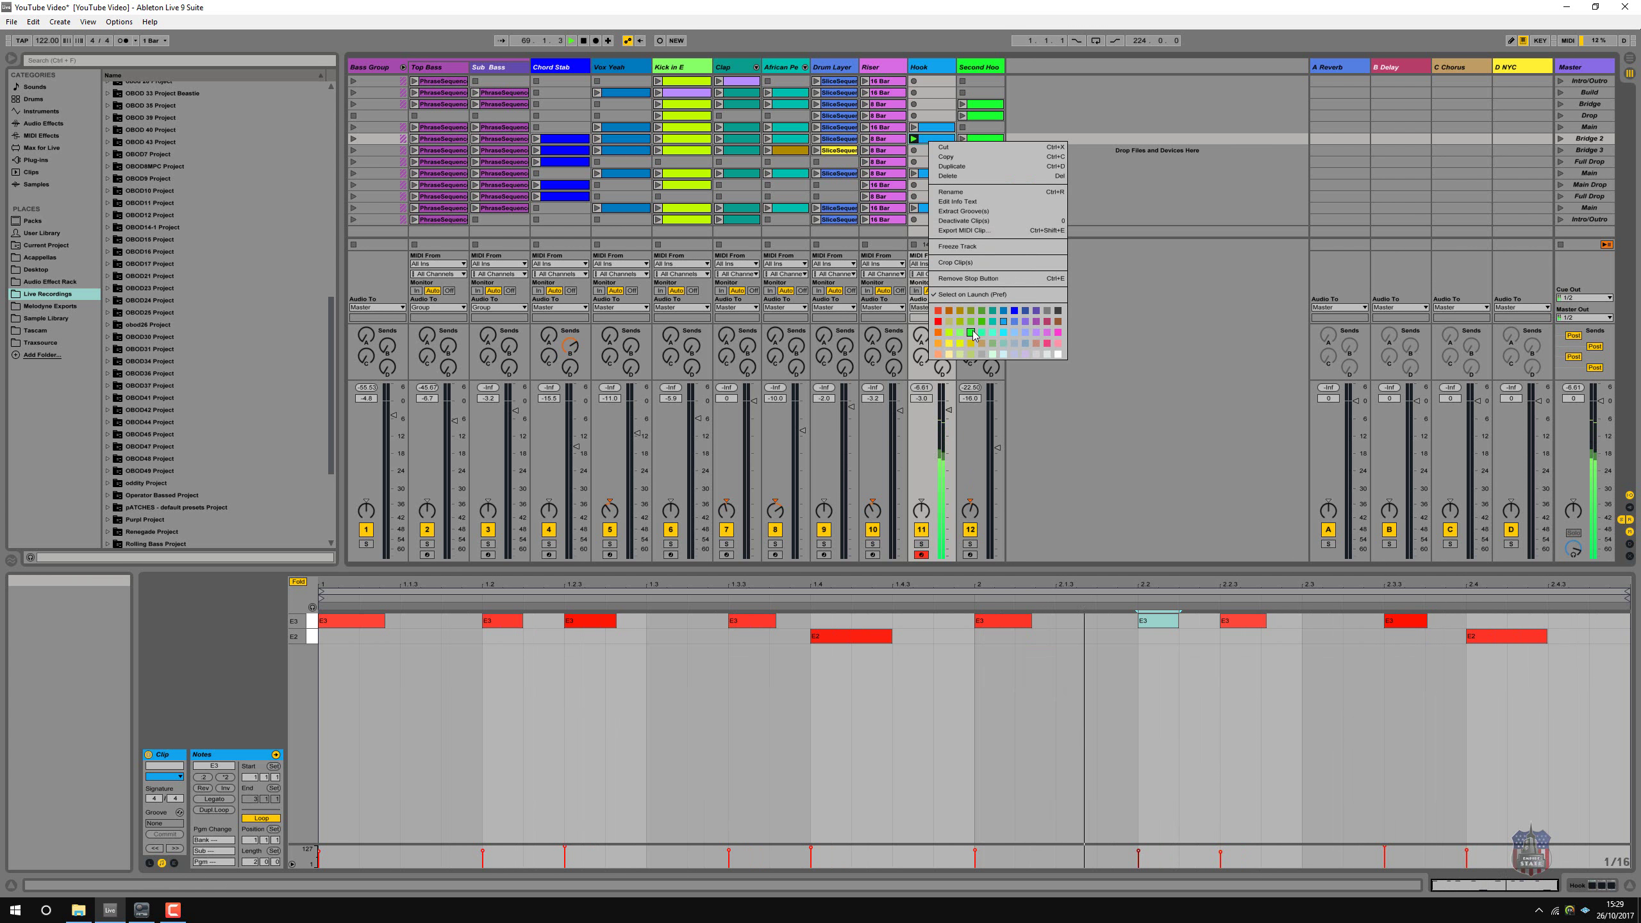
click(951, 334)
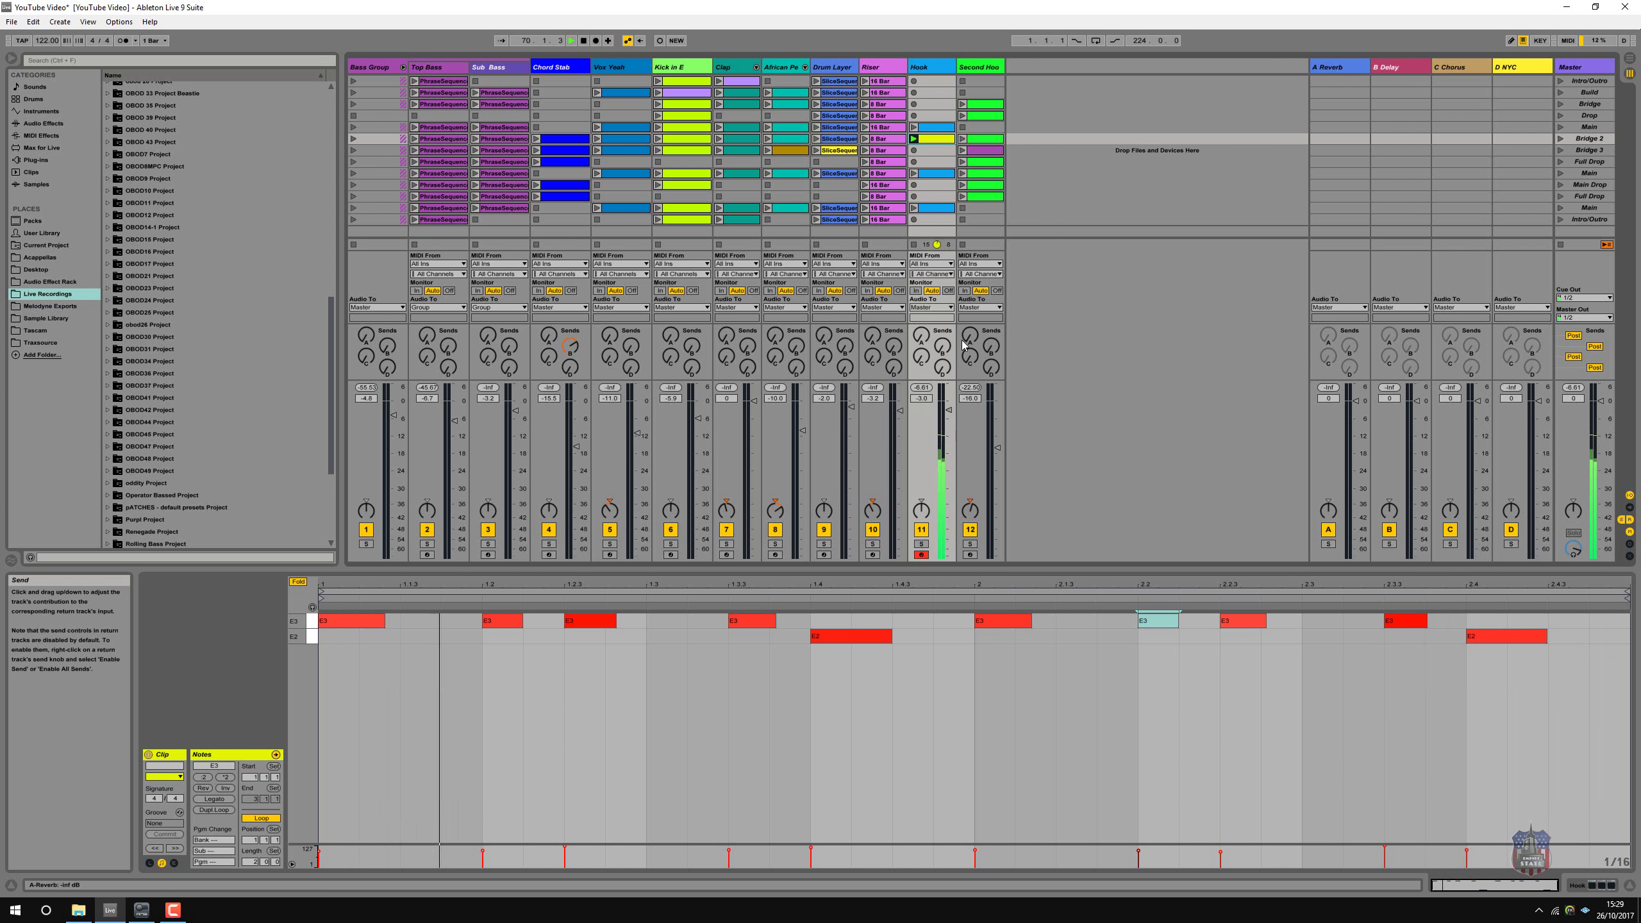
click(929, 175)
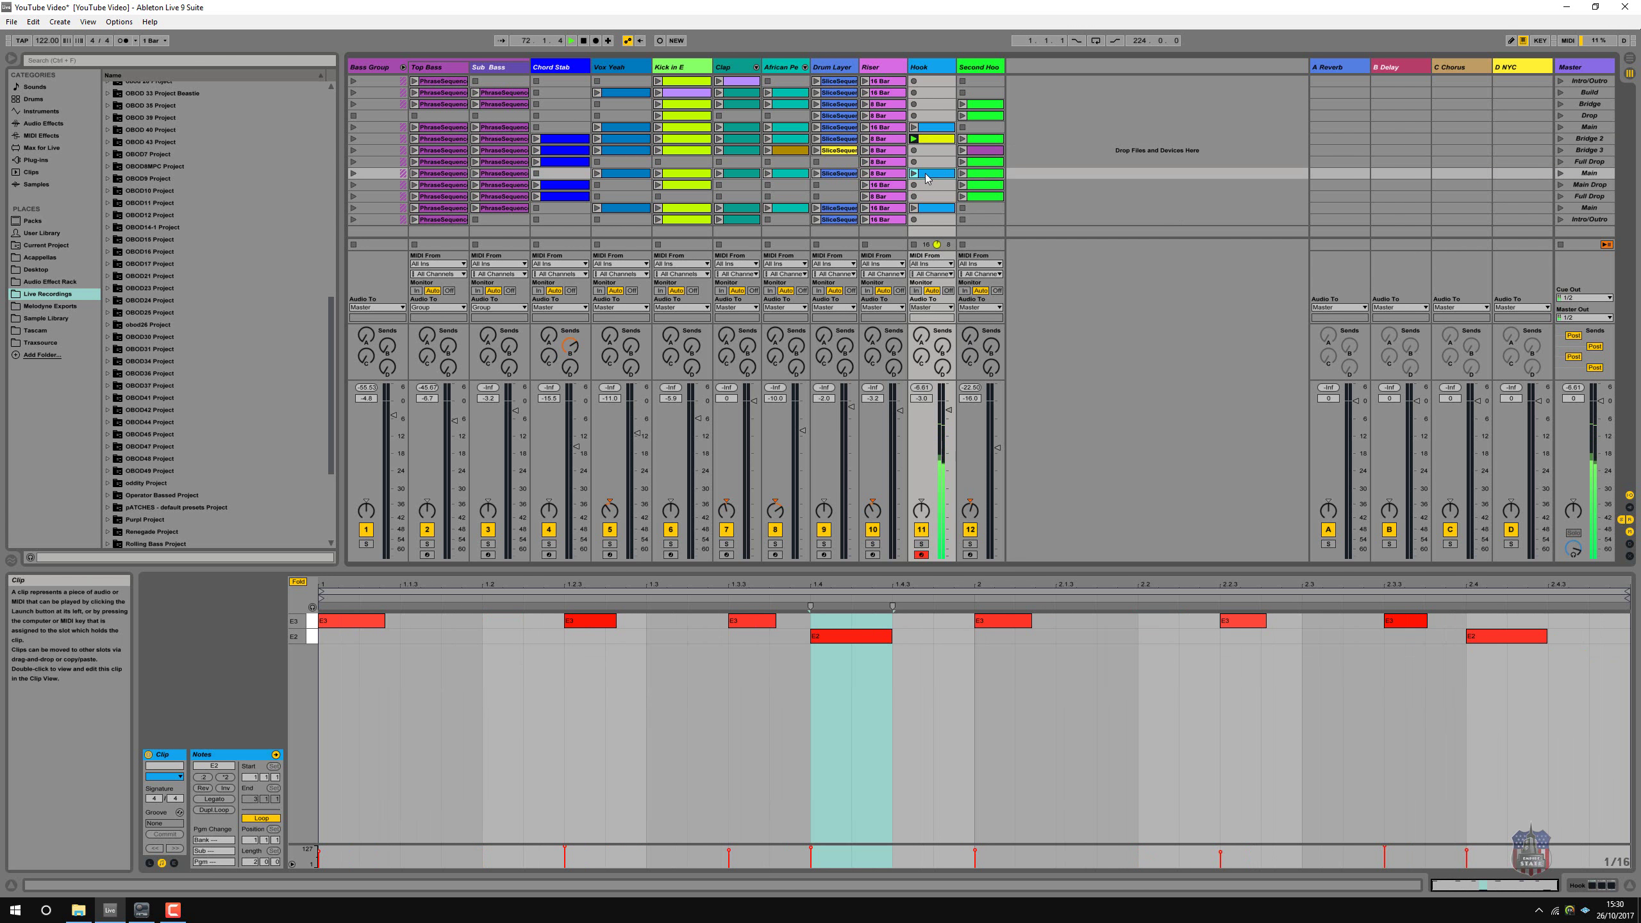
click(929, 208)
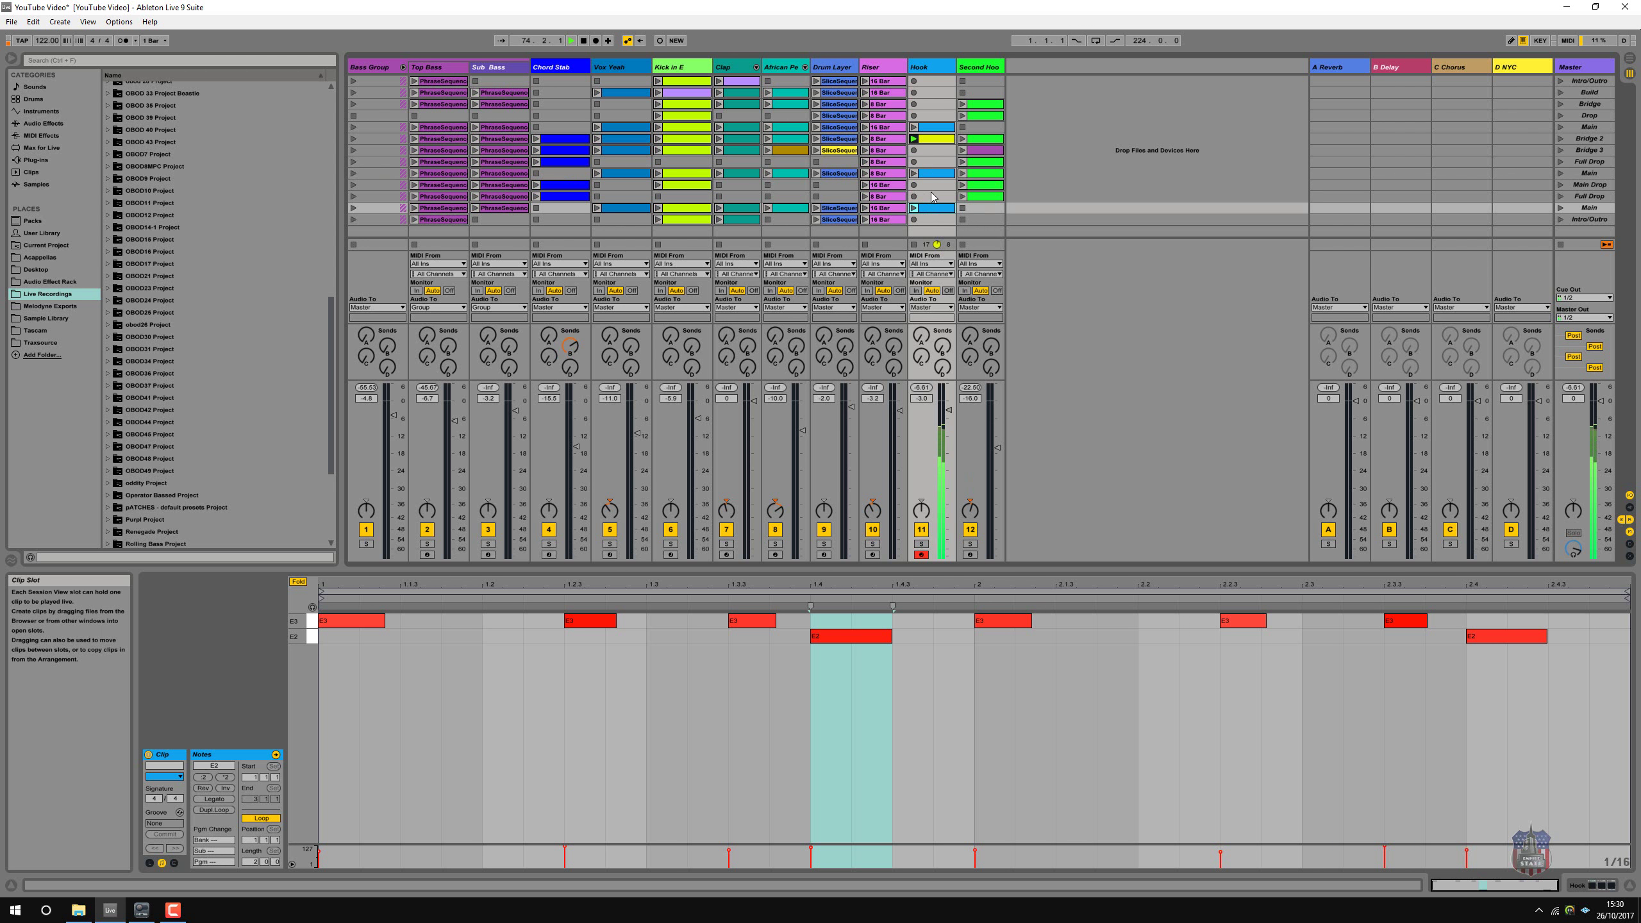
drag(931, 146, 930, 197)
click(933, 184)
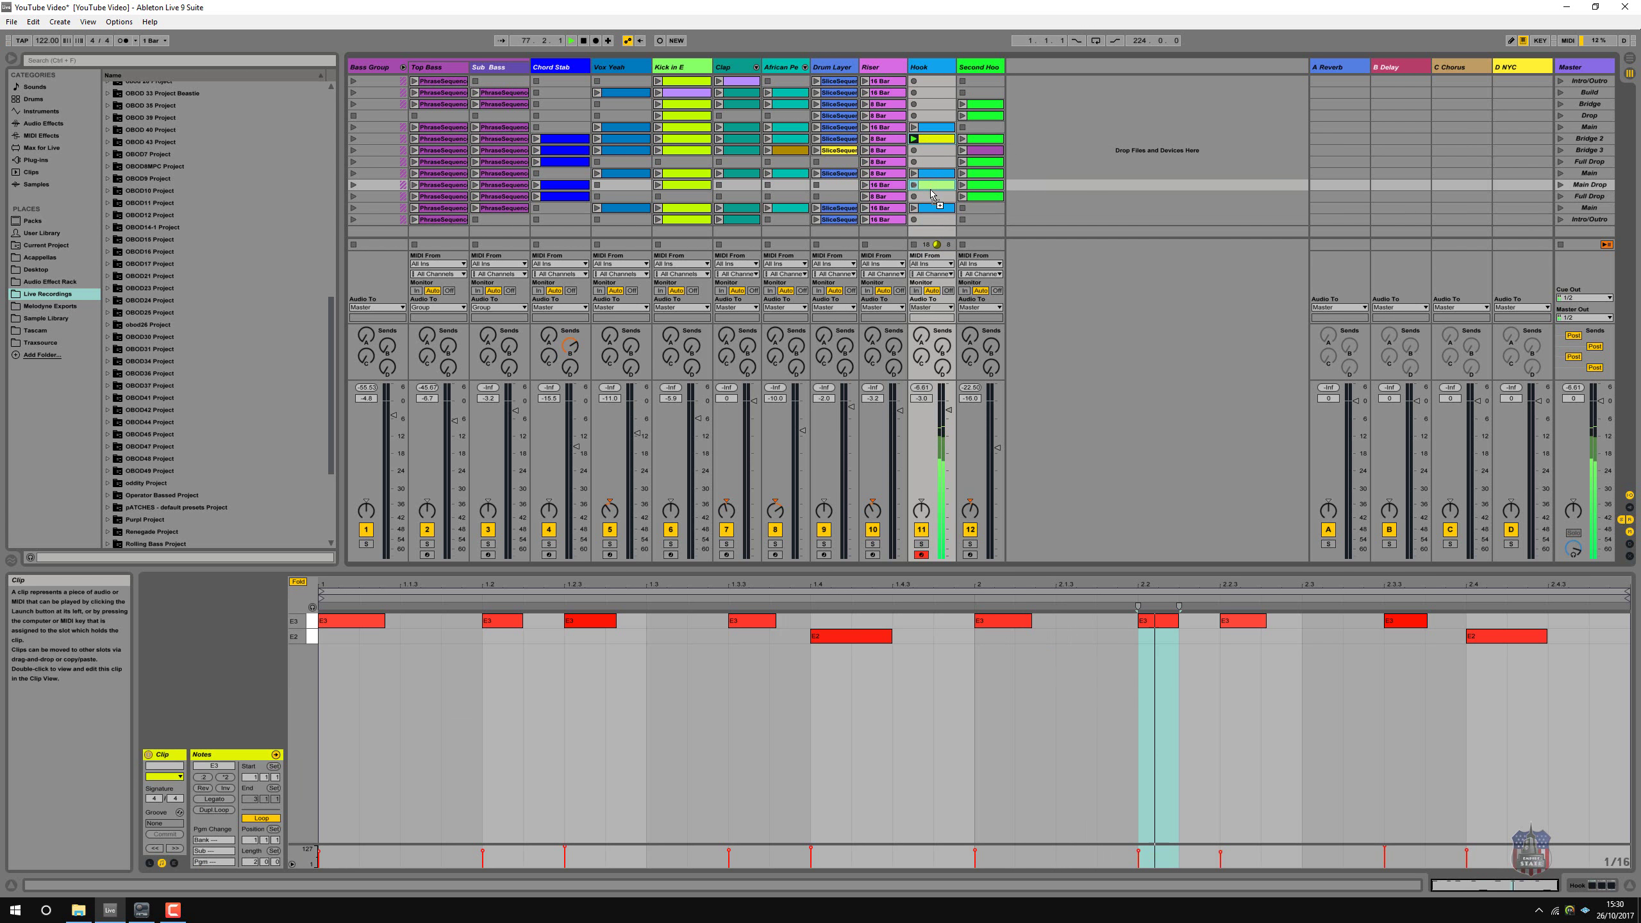
click(931, 209)
- Replace the later Main scene's blue Hook with a copy of the yellow Hook, auditioning Main and Bridge 2
key(Delete)
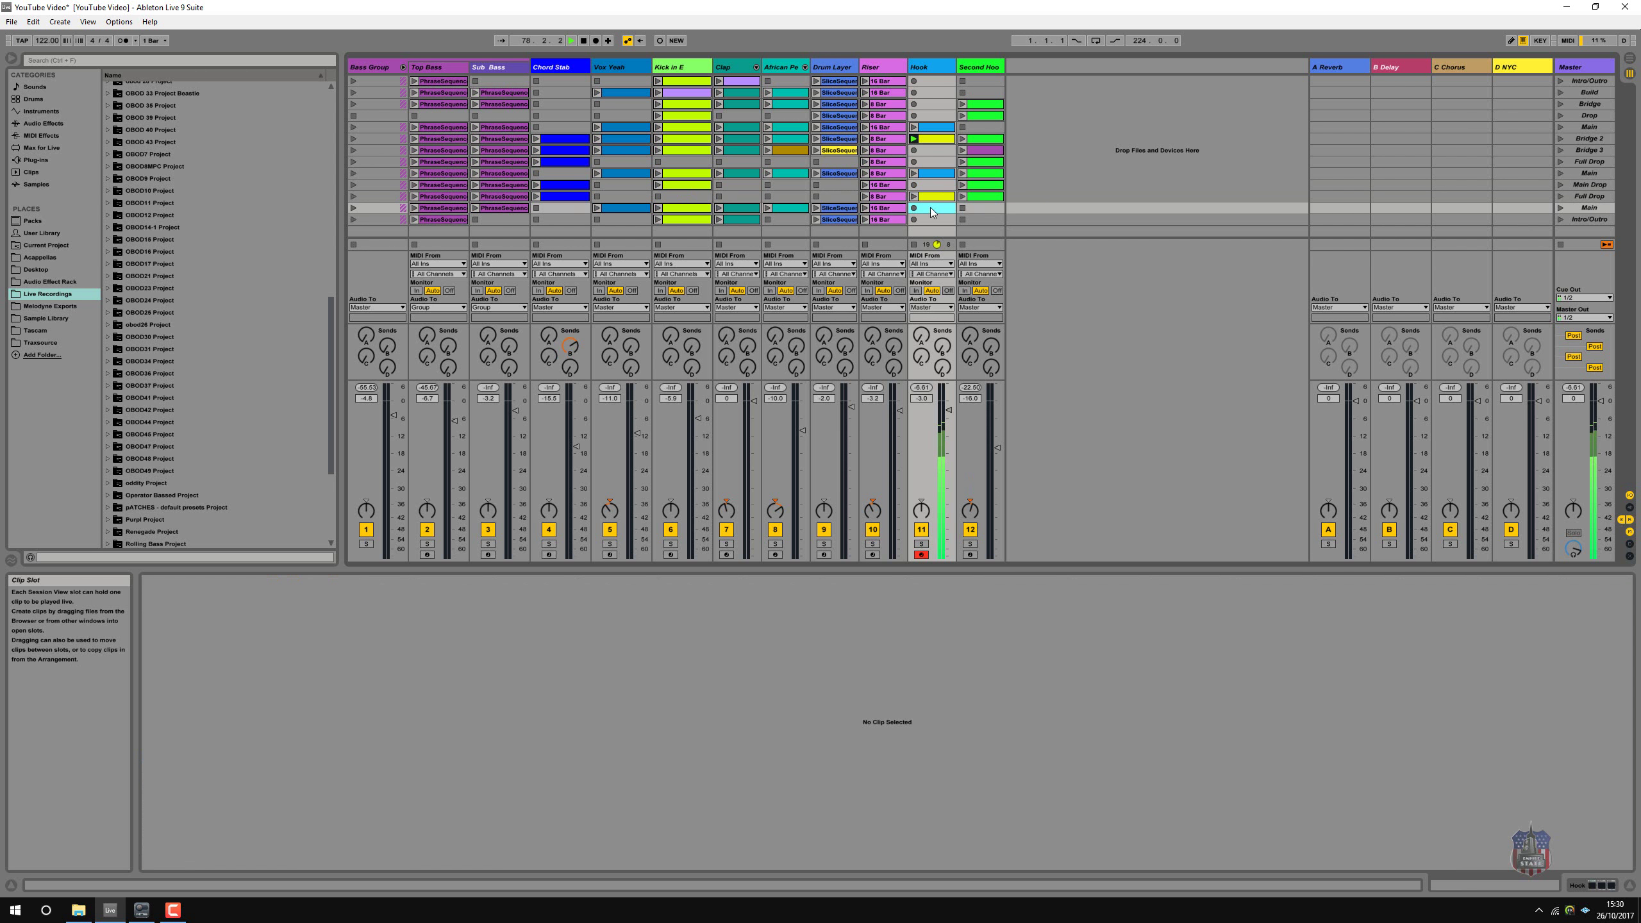
drag(930, 196, 930, 214)
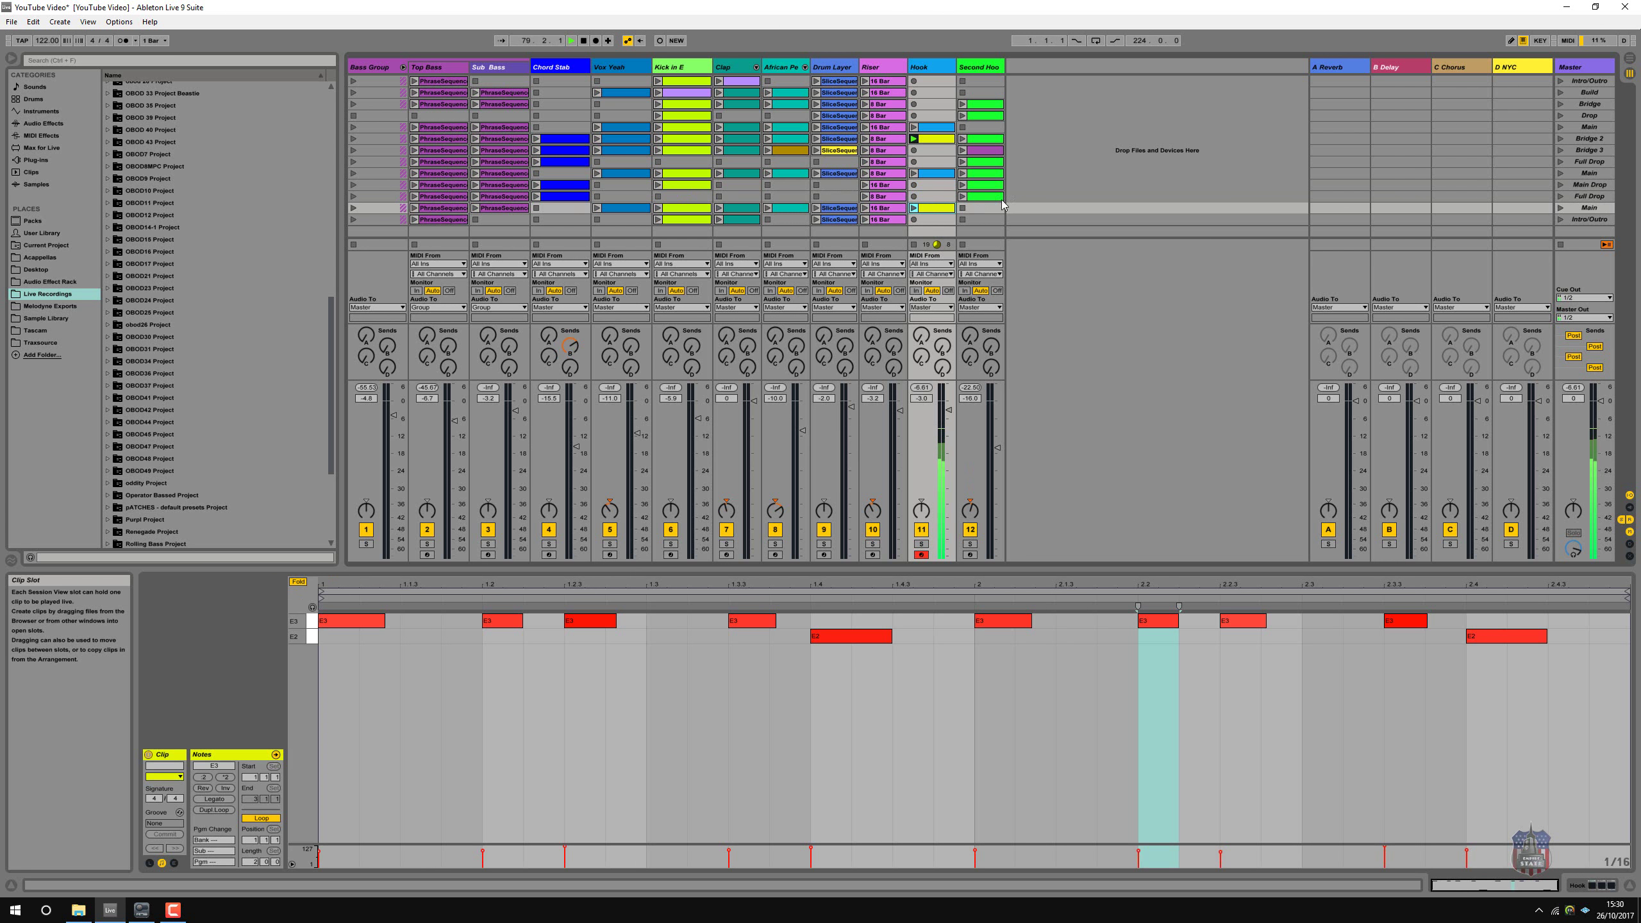
click(1561, 139)
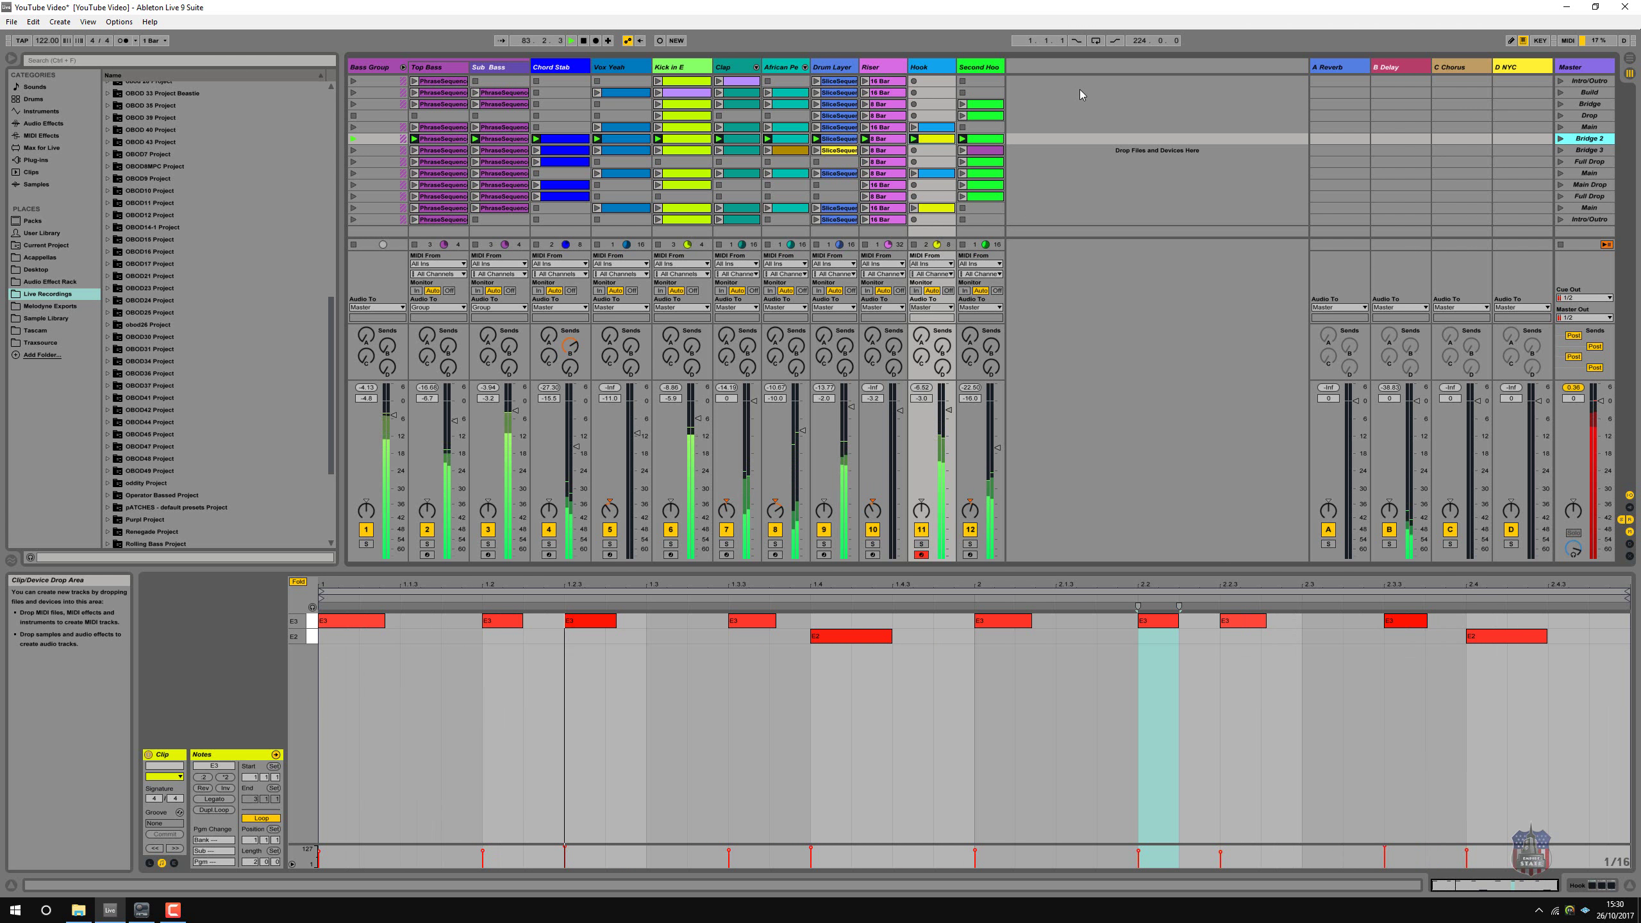
click(937, 129)
click(1560, 127)
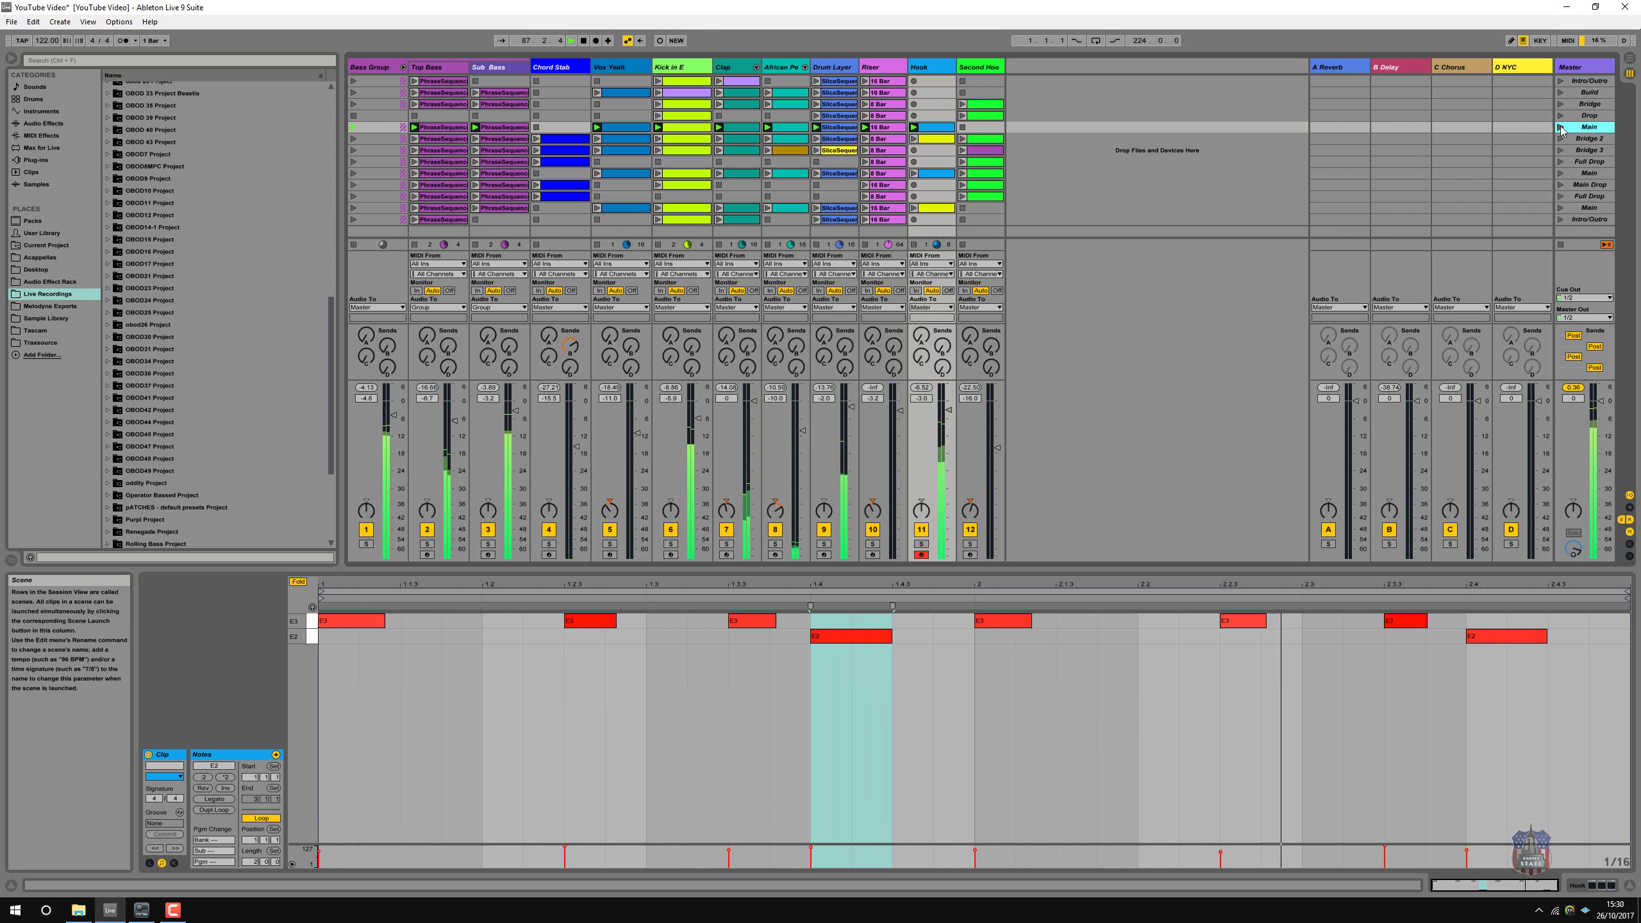
click(1561, 139)
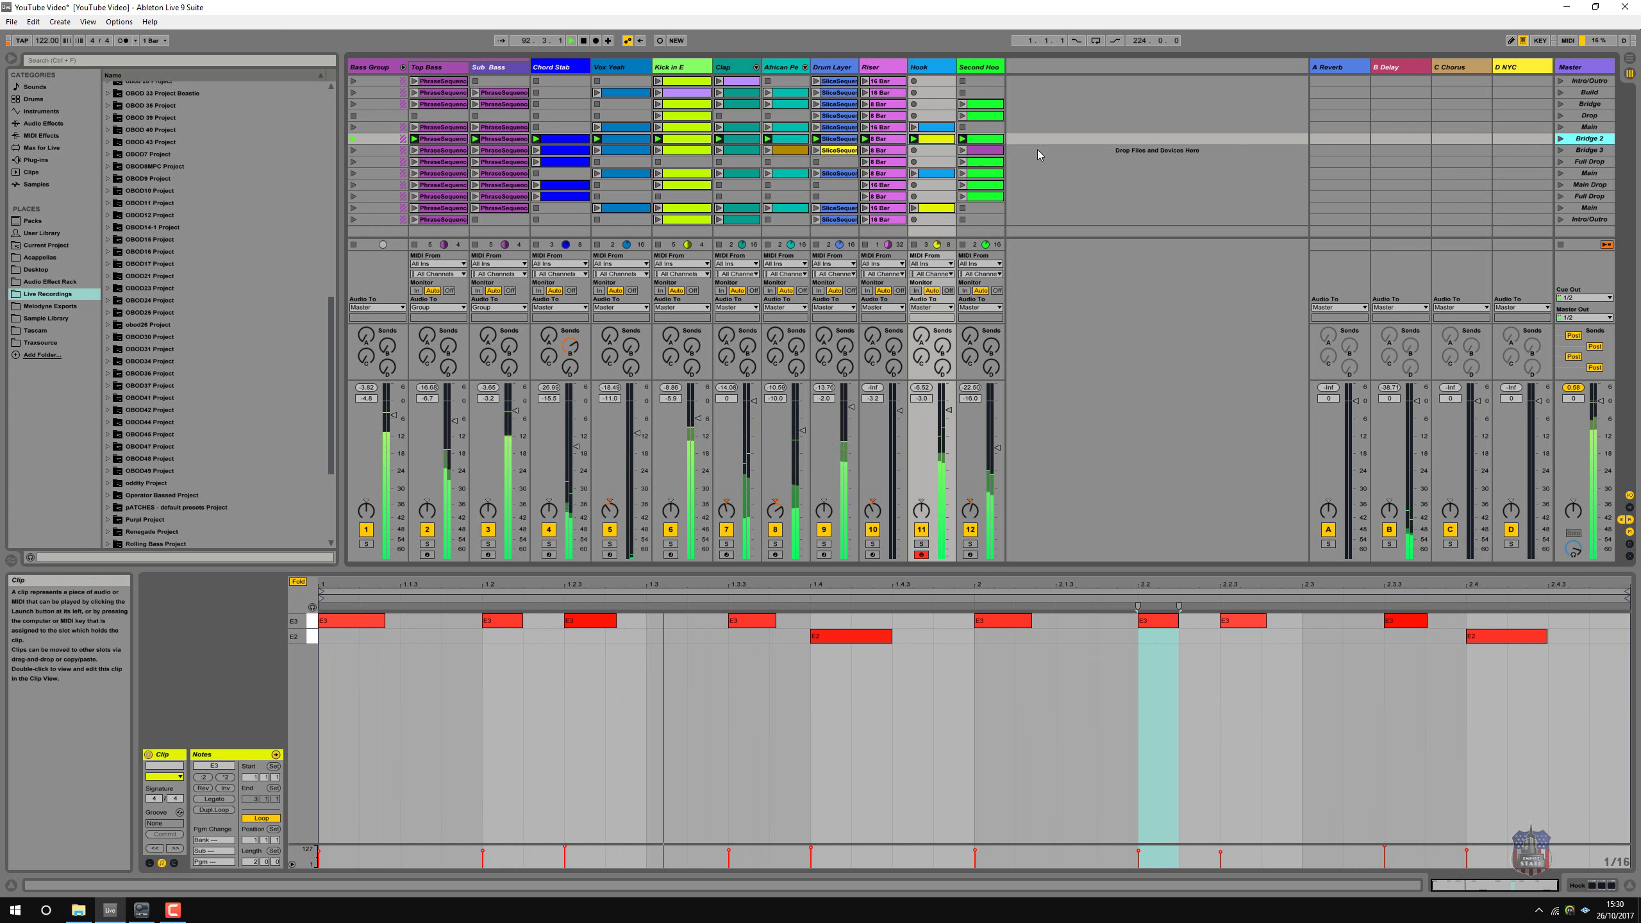
- Play Bridge 3 and move the Second Hook clip from Main Drop into Bridge 3
click(1560, 150)
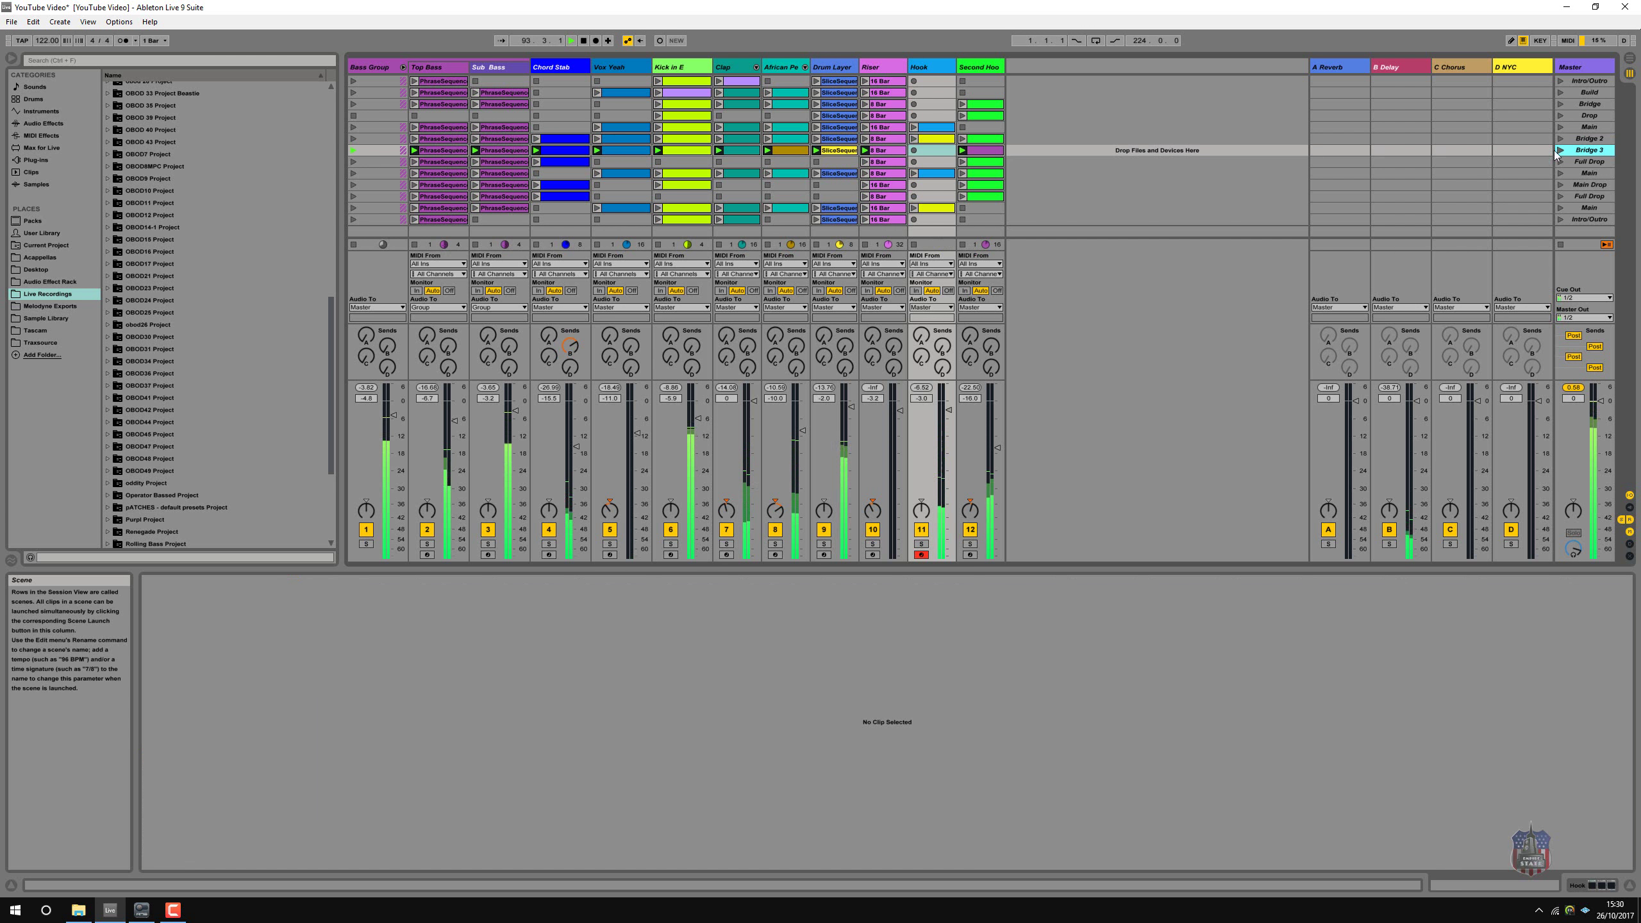
click(980, 188)
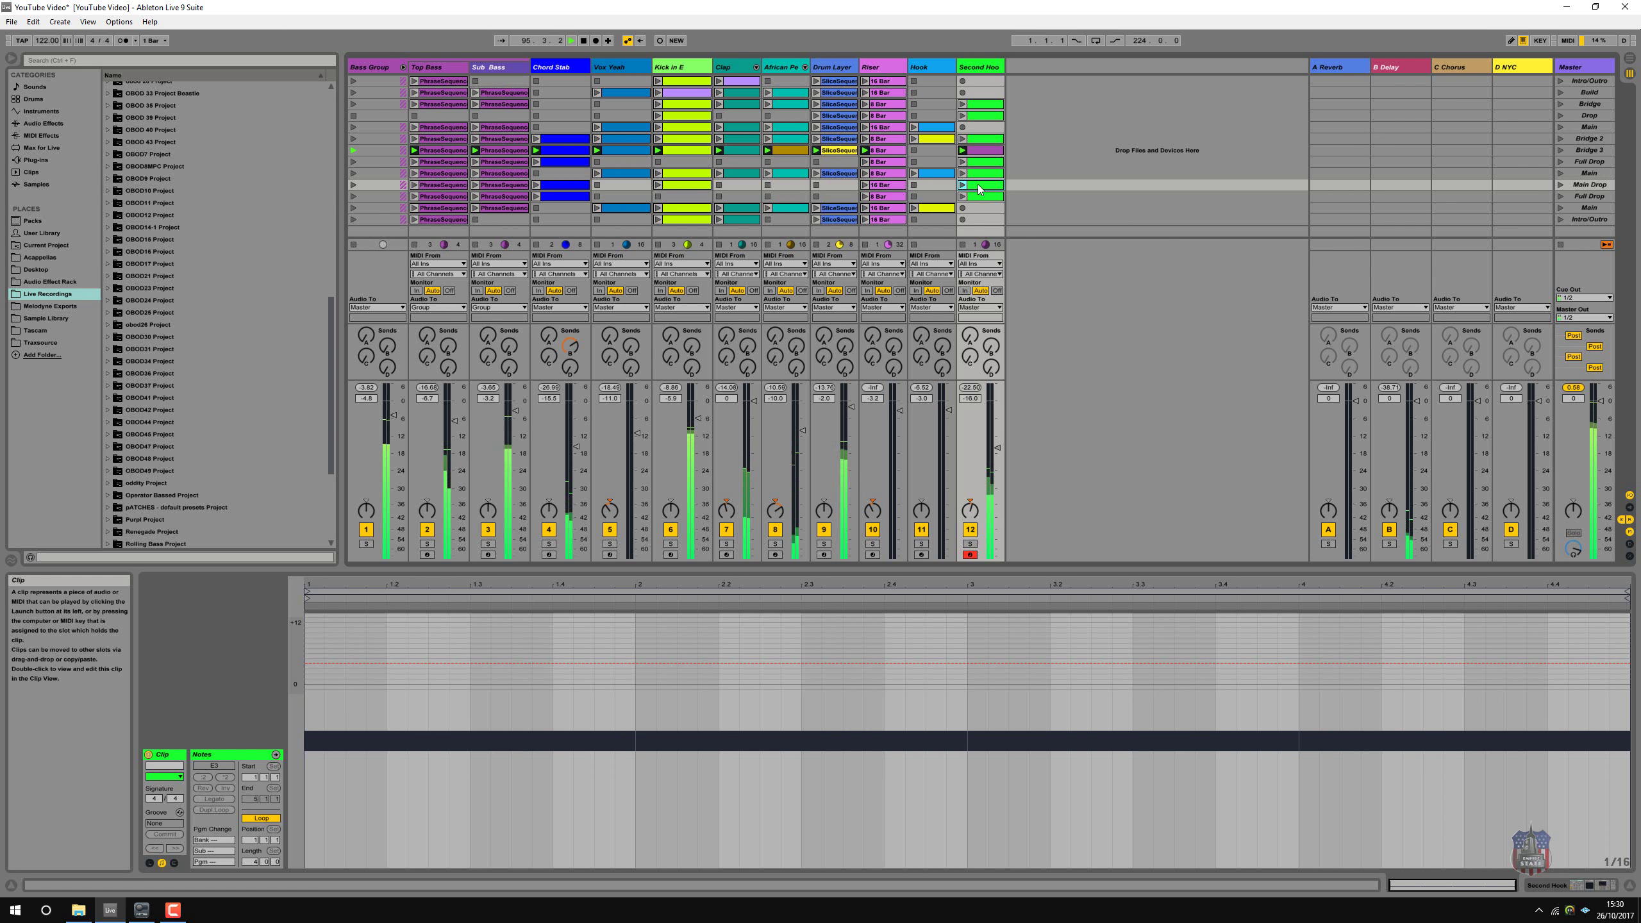
mouse_move(980, 188)
mouse_down()
mouse_move(985, 153)
mouse_move(982, 187)
mouse_up()
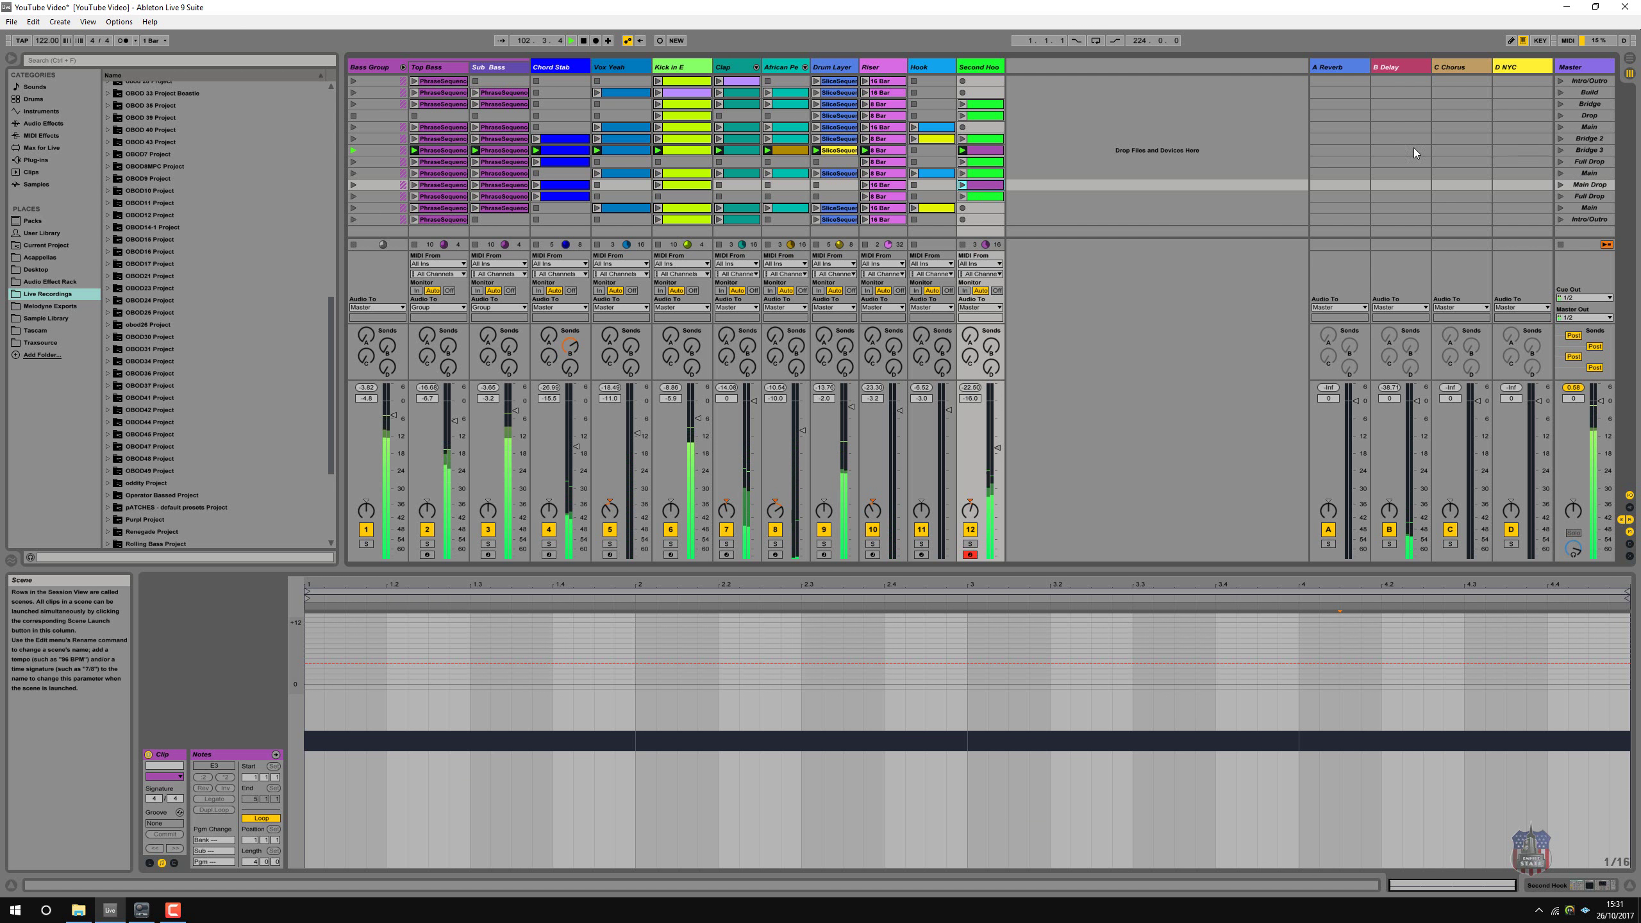
- Copy the Bridge 3 percussion clip into the Bridge scene
click(778, 149)
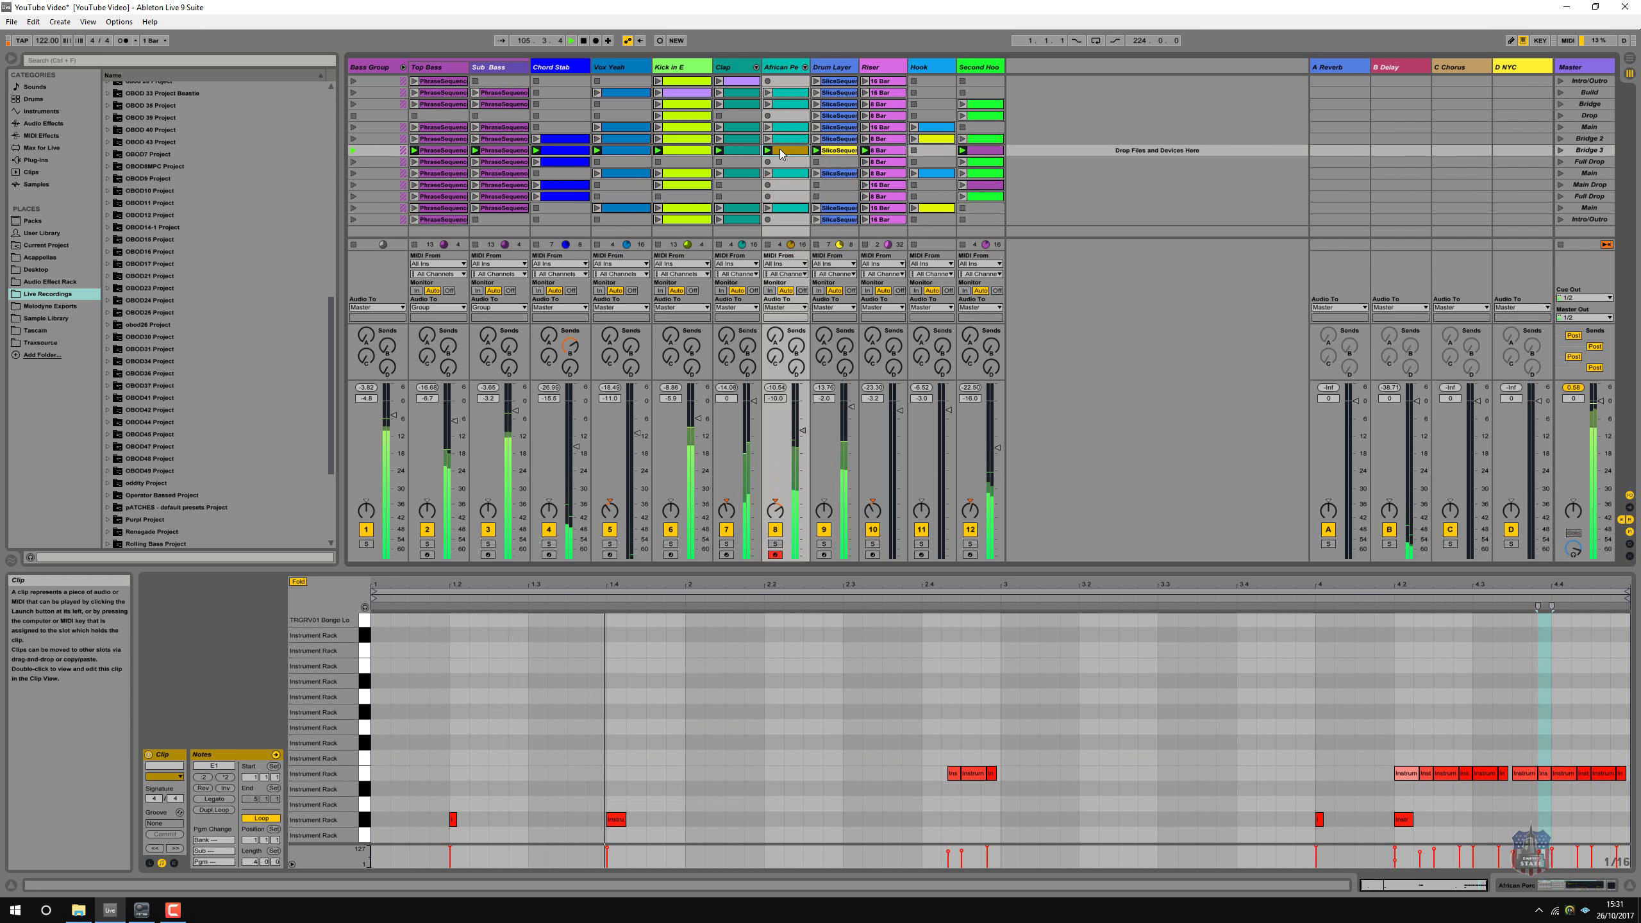
click(788, 106)
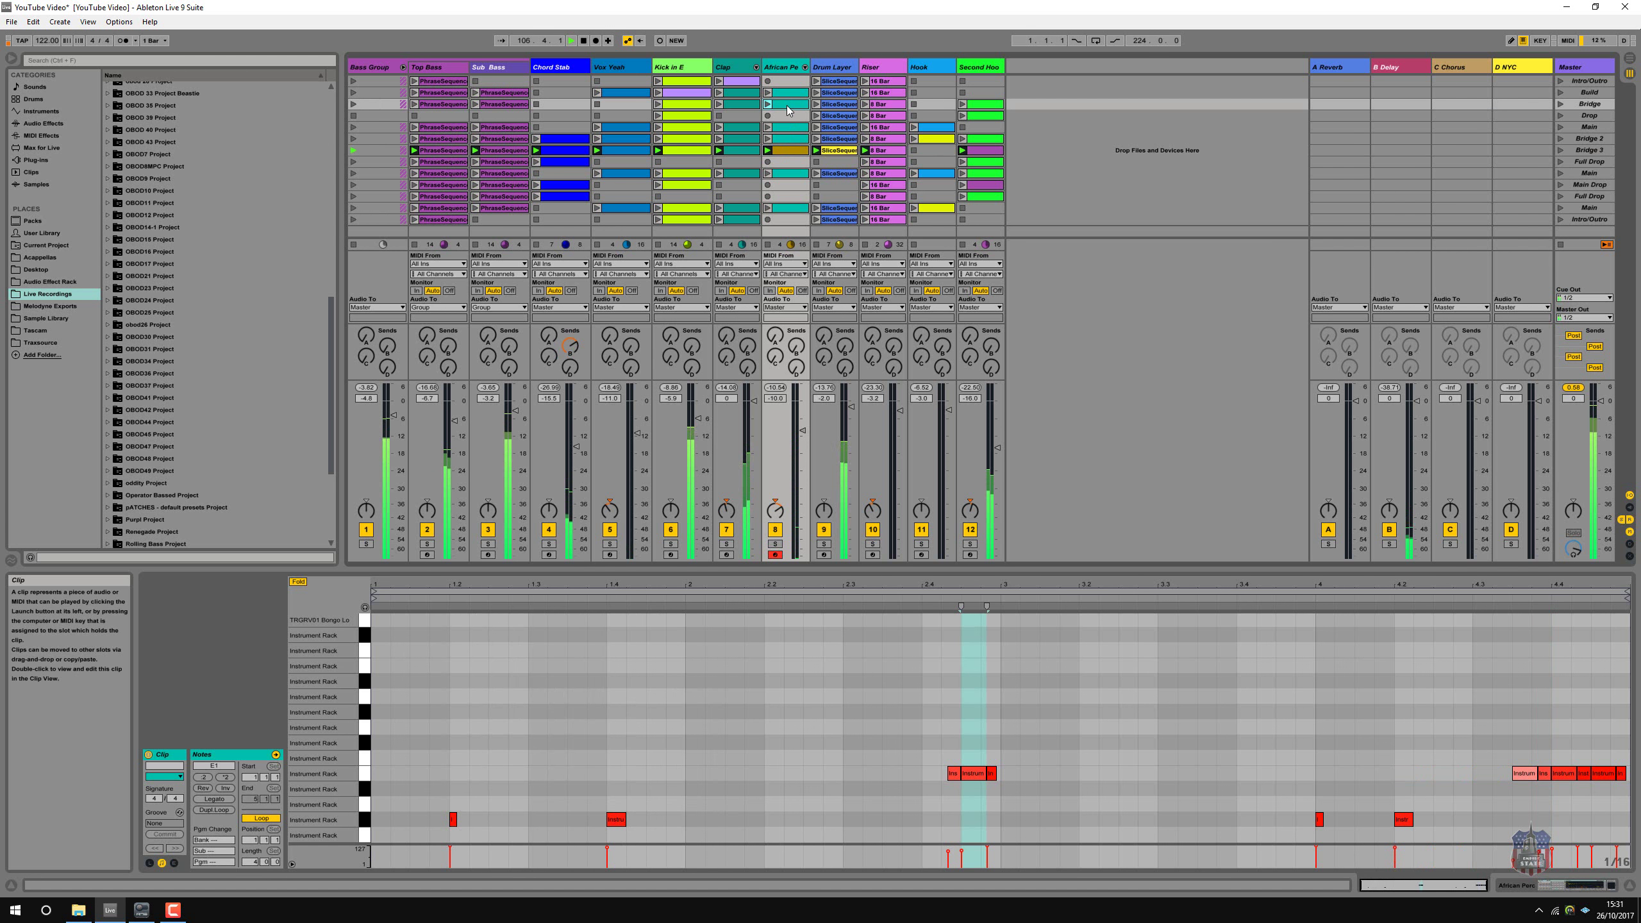
click(788, 111)
click(785, 150)
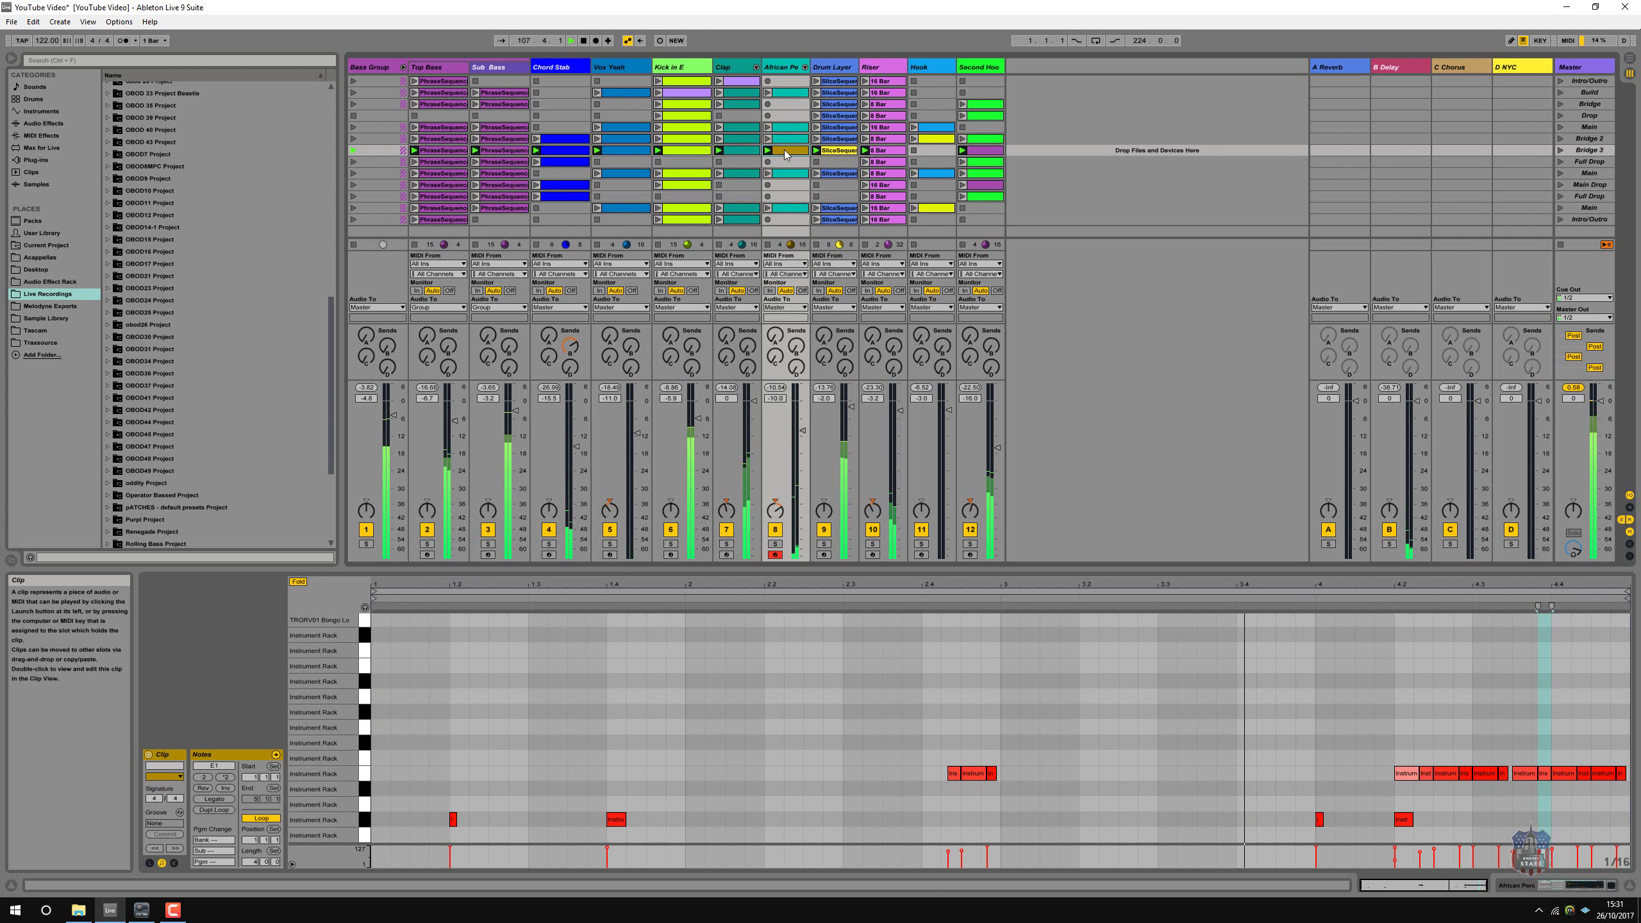
drag(785, 149, 785, 106)
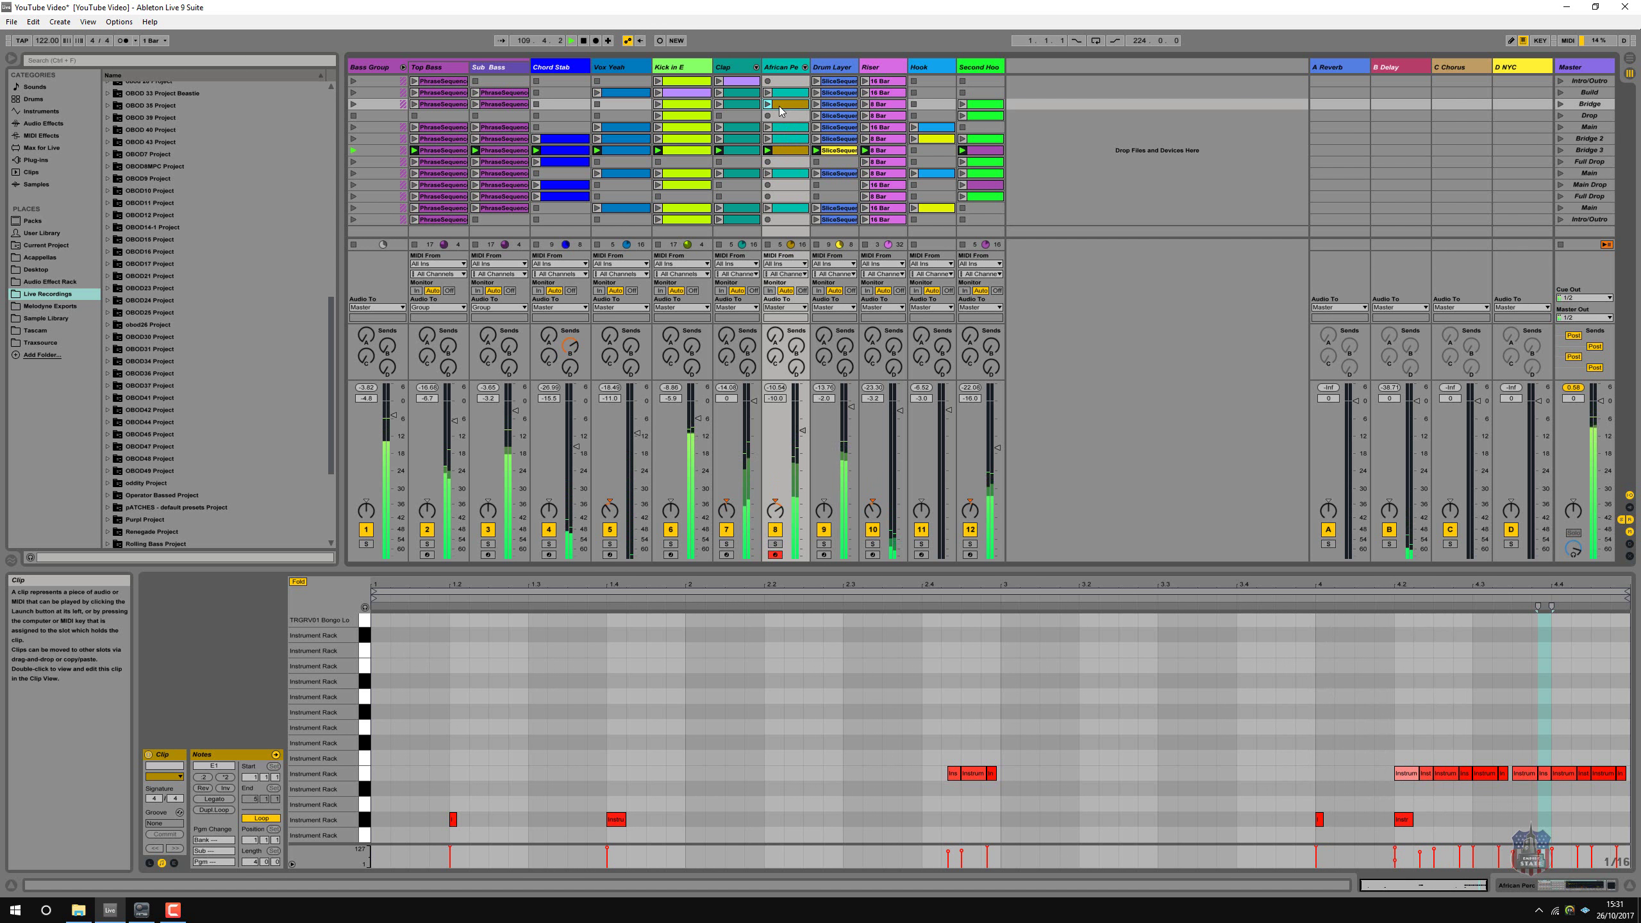
- Replace Bridge 2's green kick with a copy of the Build kick, then audition and stop
click(672, 94)
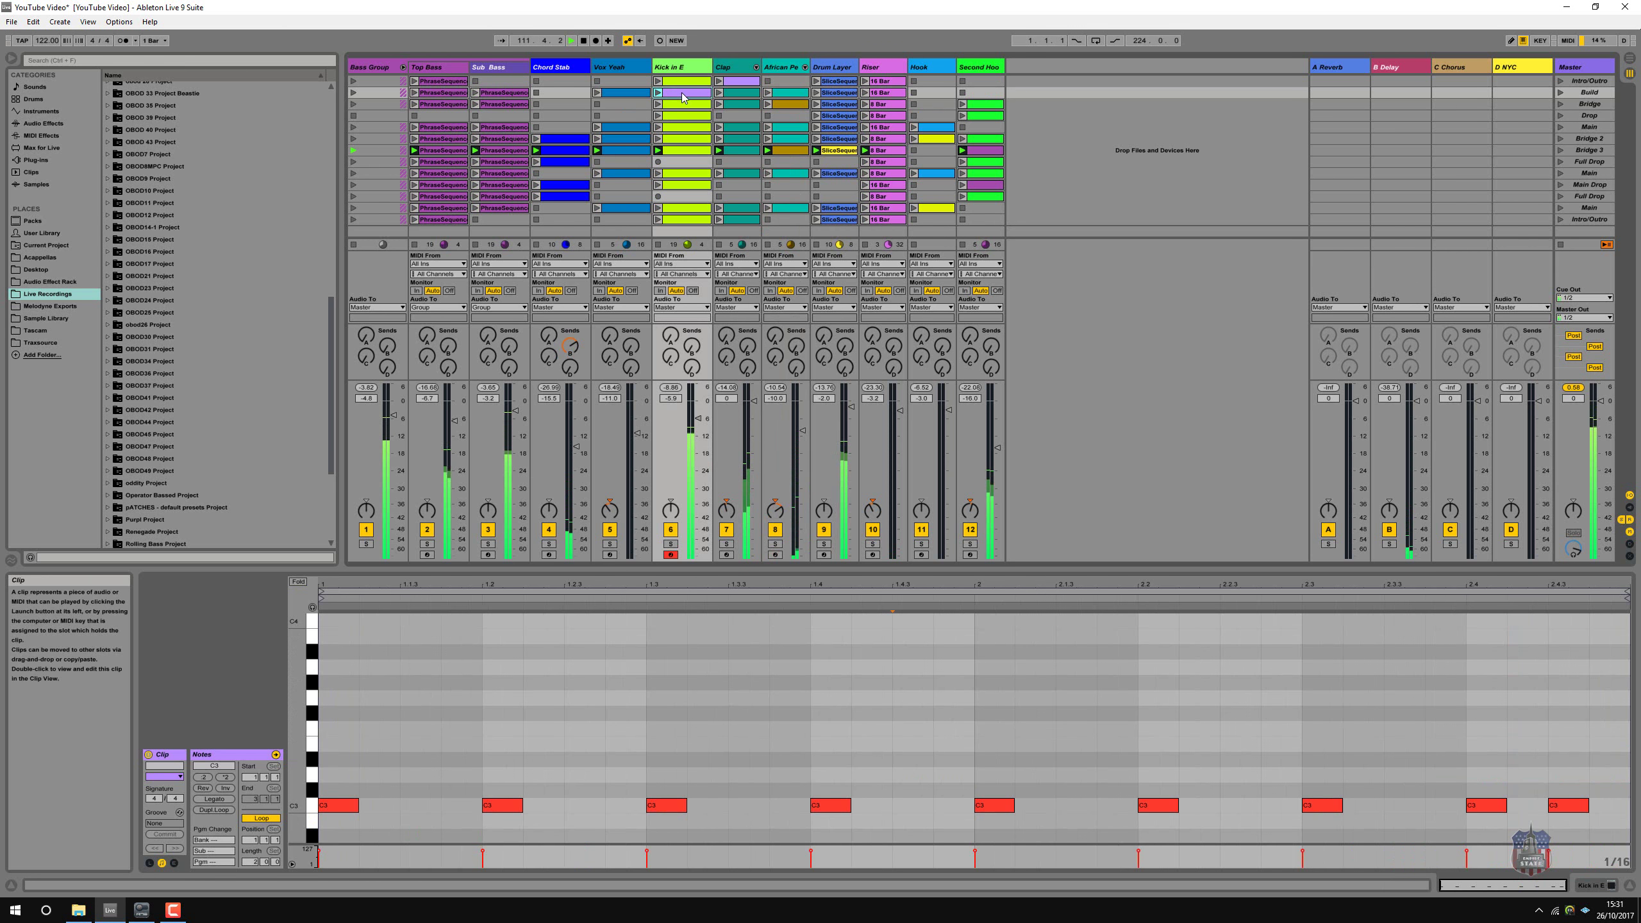
click(693, 140)
key(Delete)
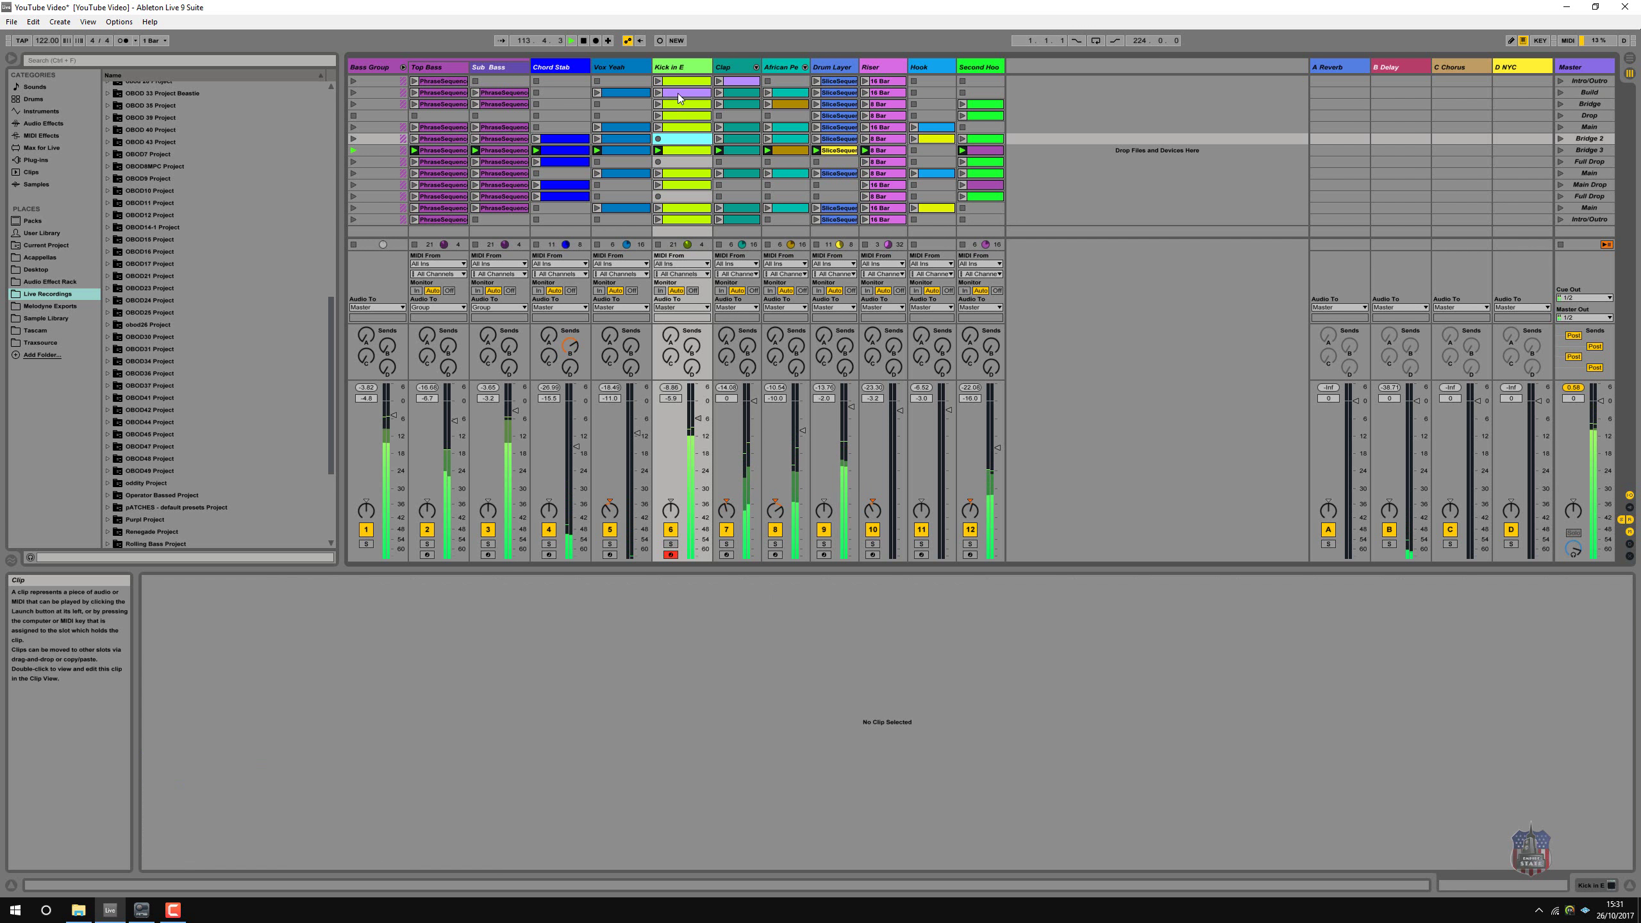
click(679, 95)
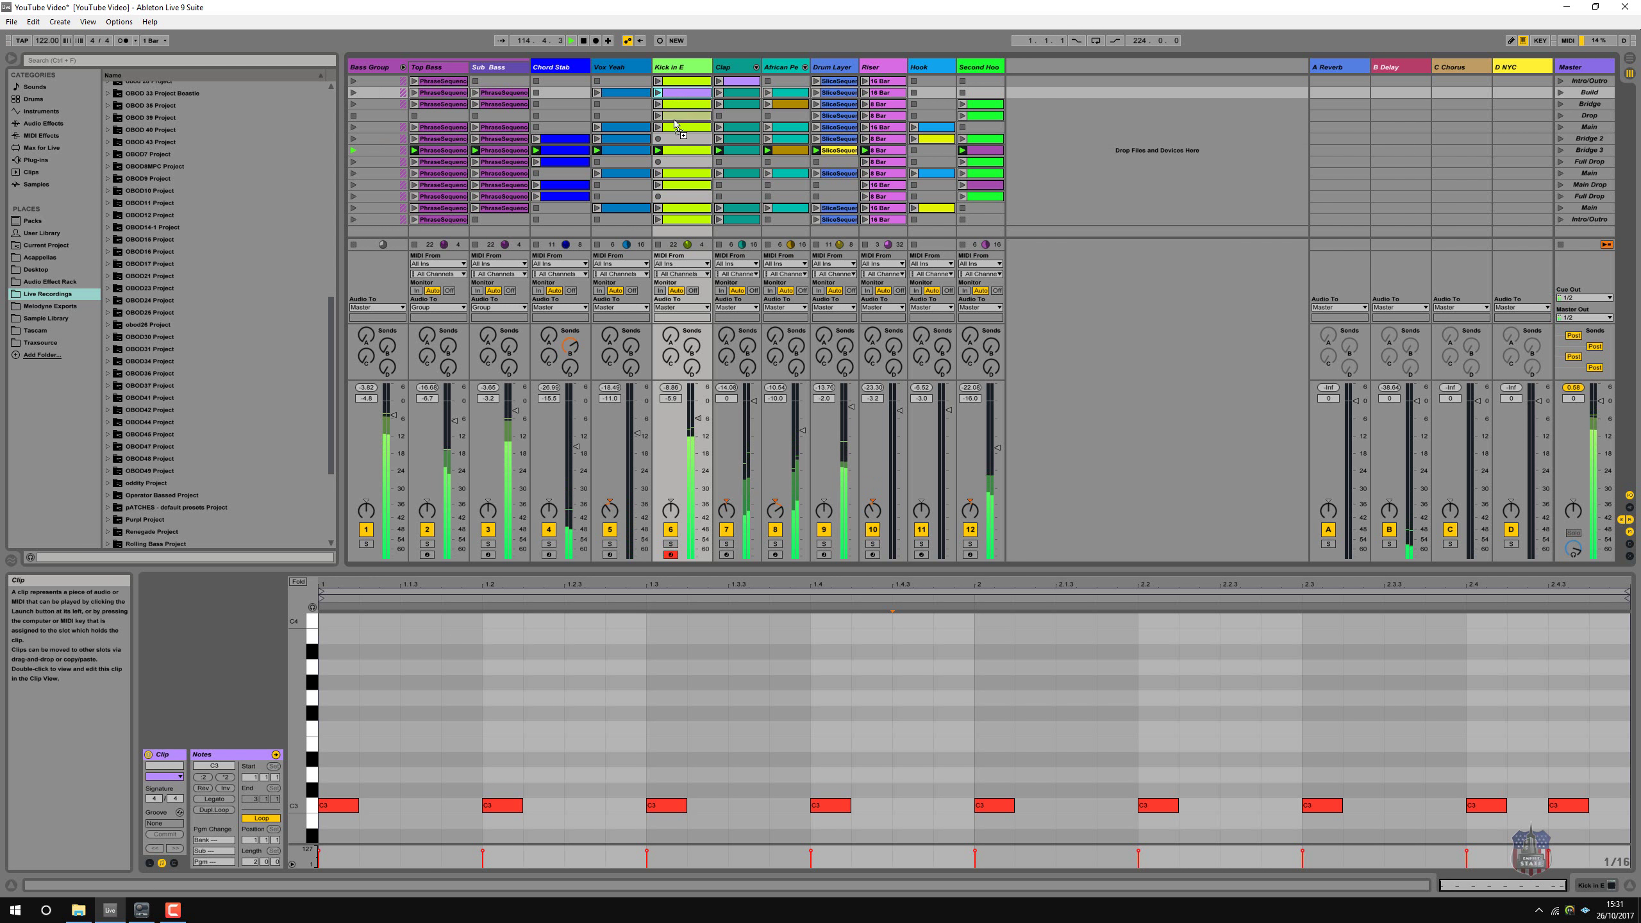
drag(674, 130, 668, 141)
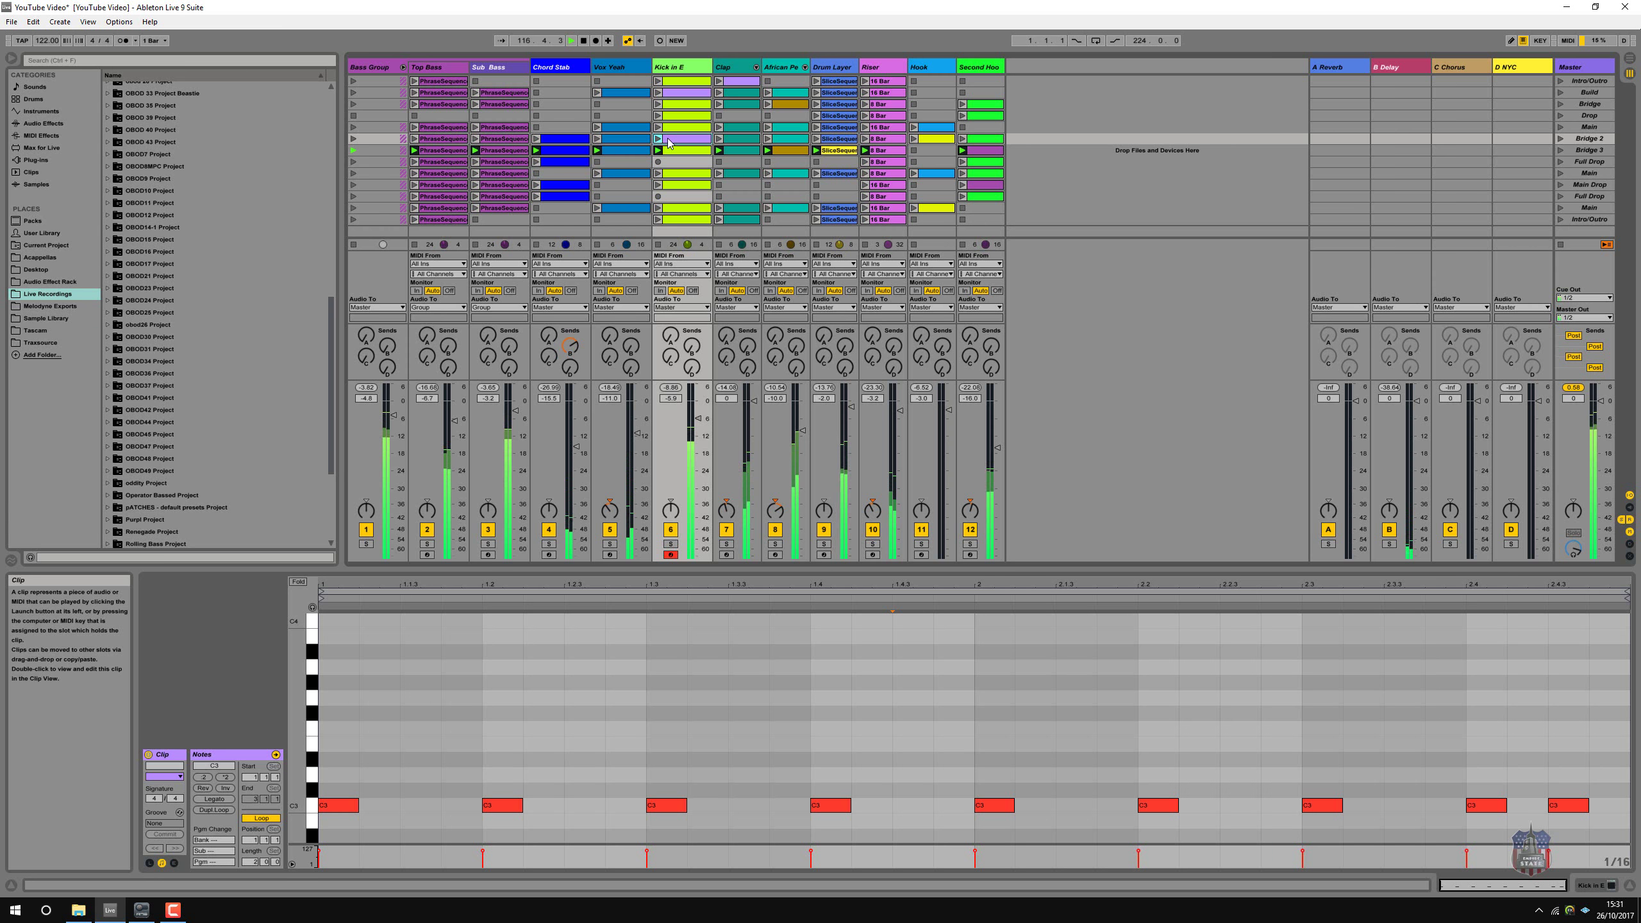
click(1561, 140)
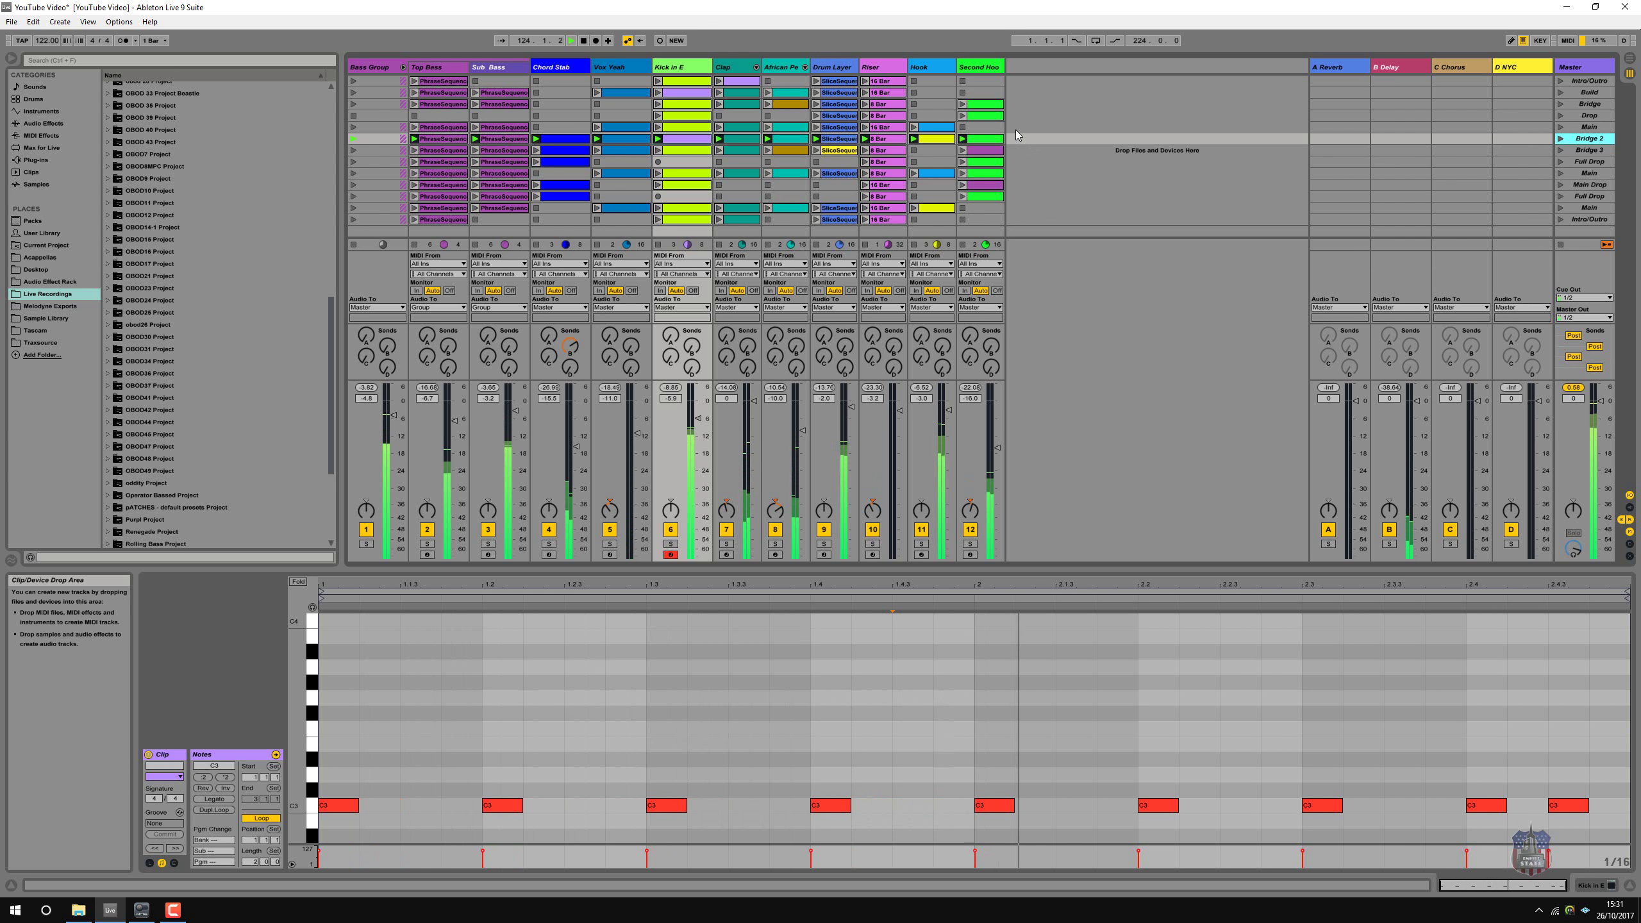
key(space)
- Replace Bridge's Second Hook clip with Bridge 3's purple copy, then show the track devices
click(983, 106)
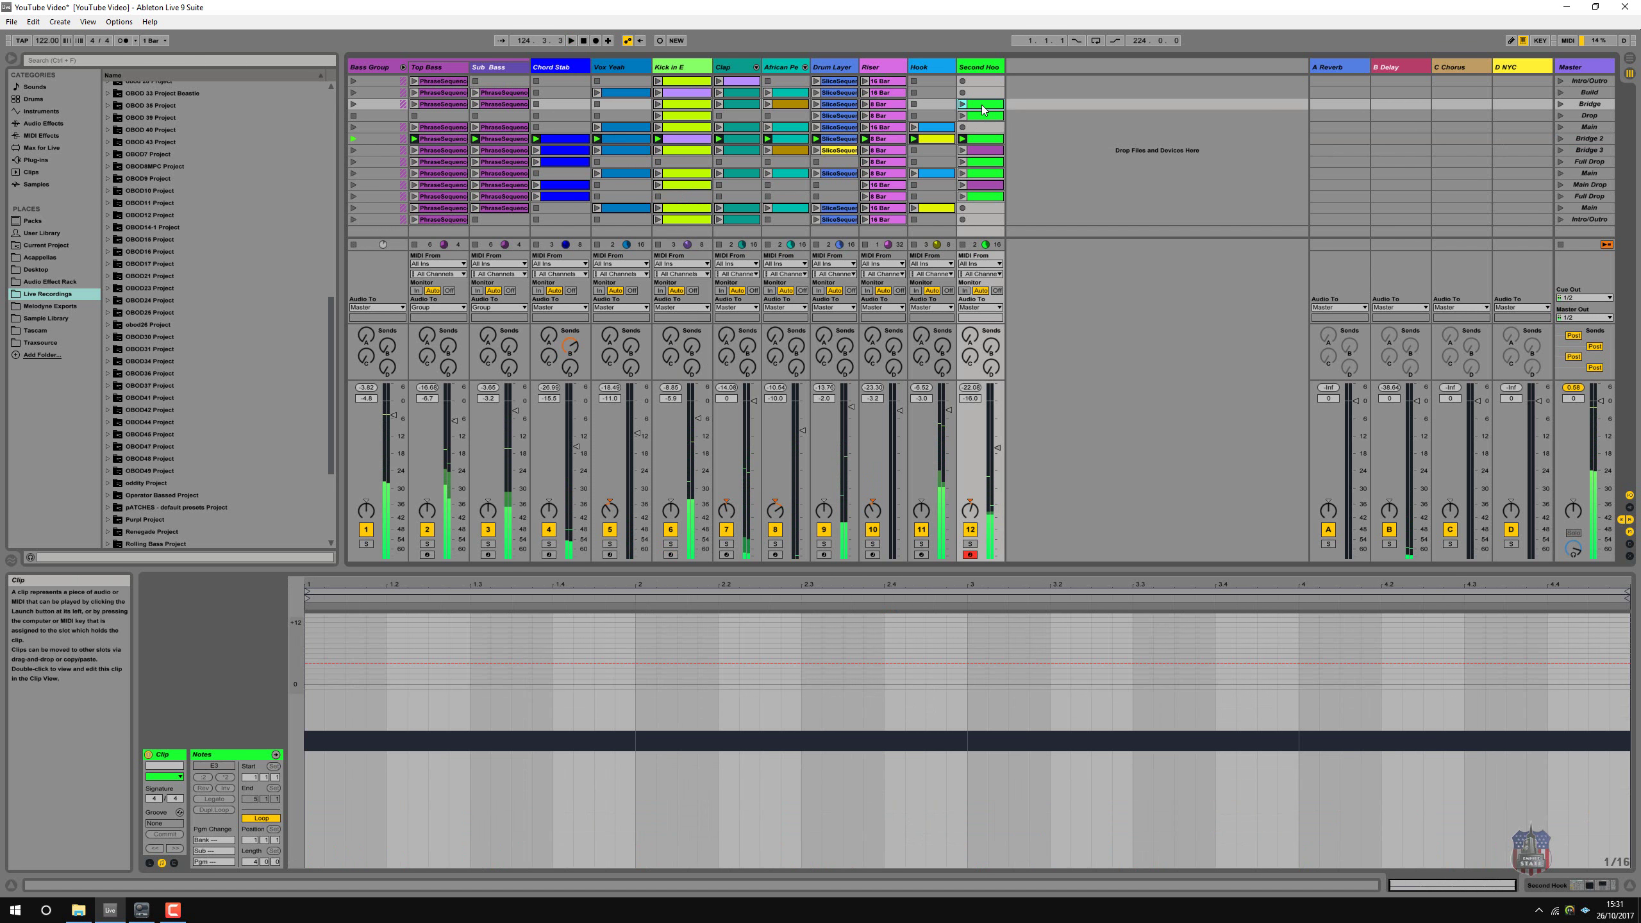
key(Delete)
click(988, 151)
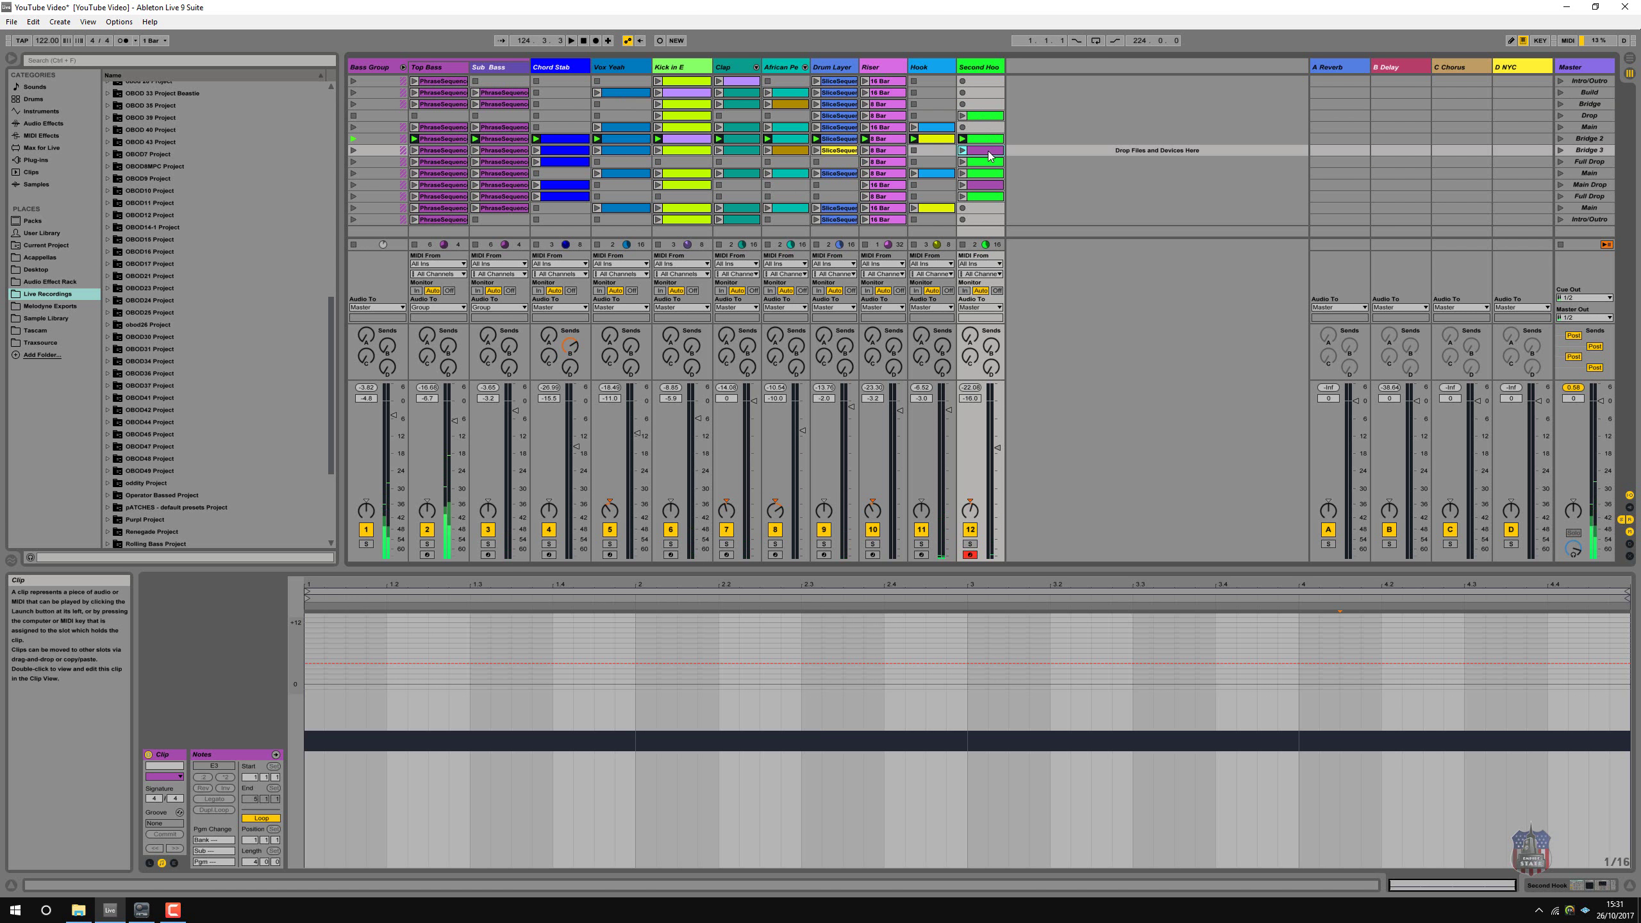
drag(990, 110, 987, 105)
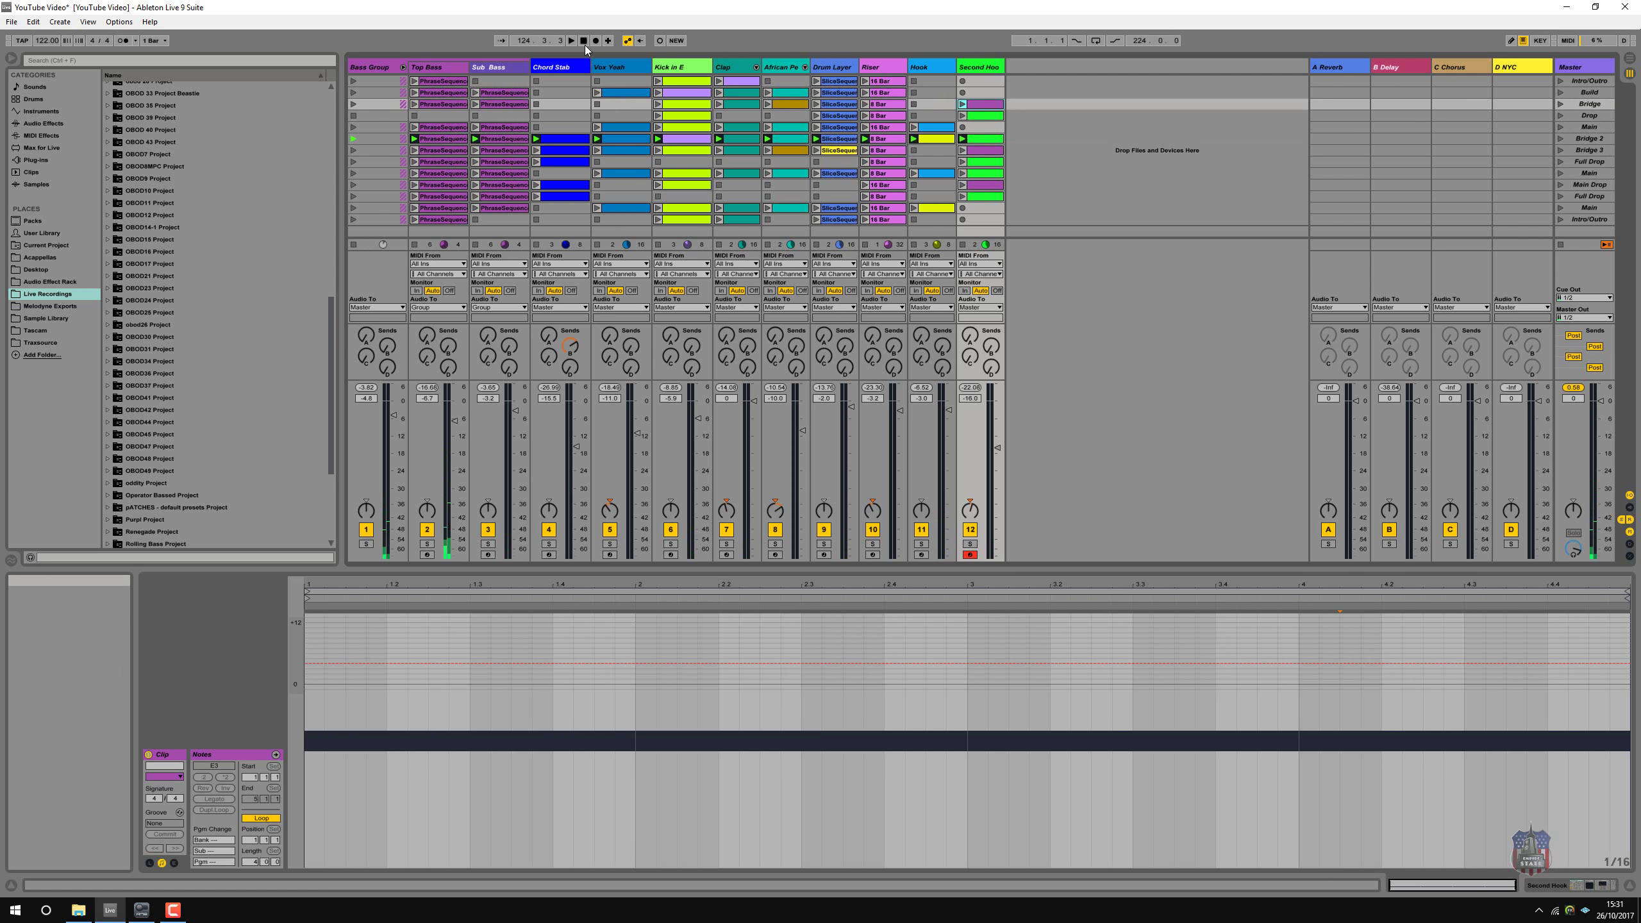
click(585, 41)
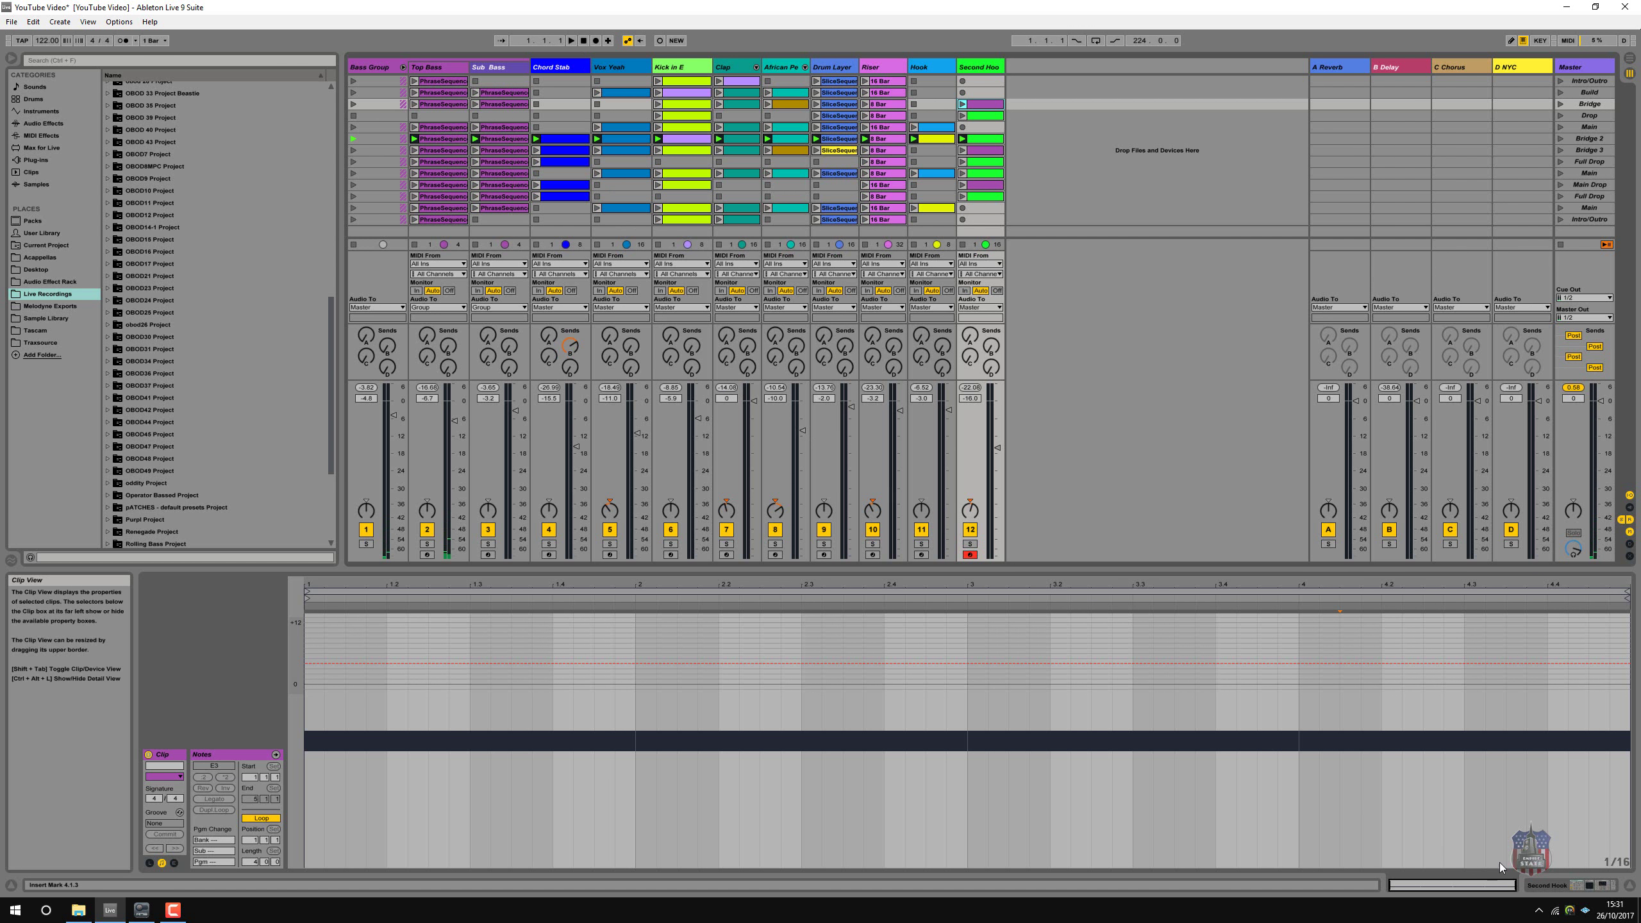
key(shift+Tab)
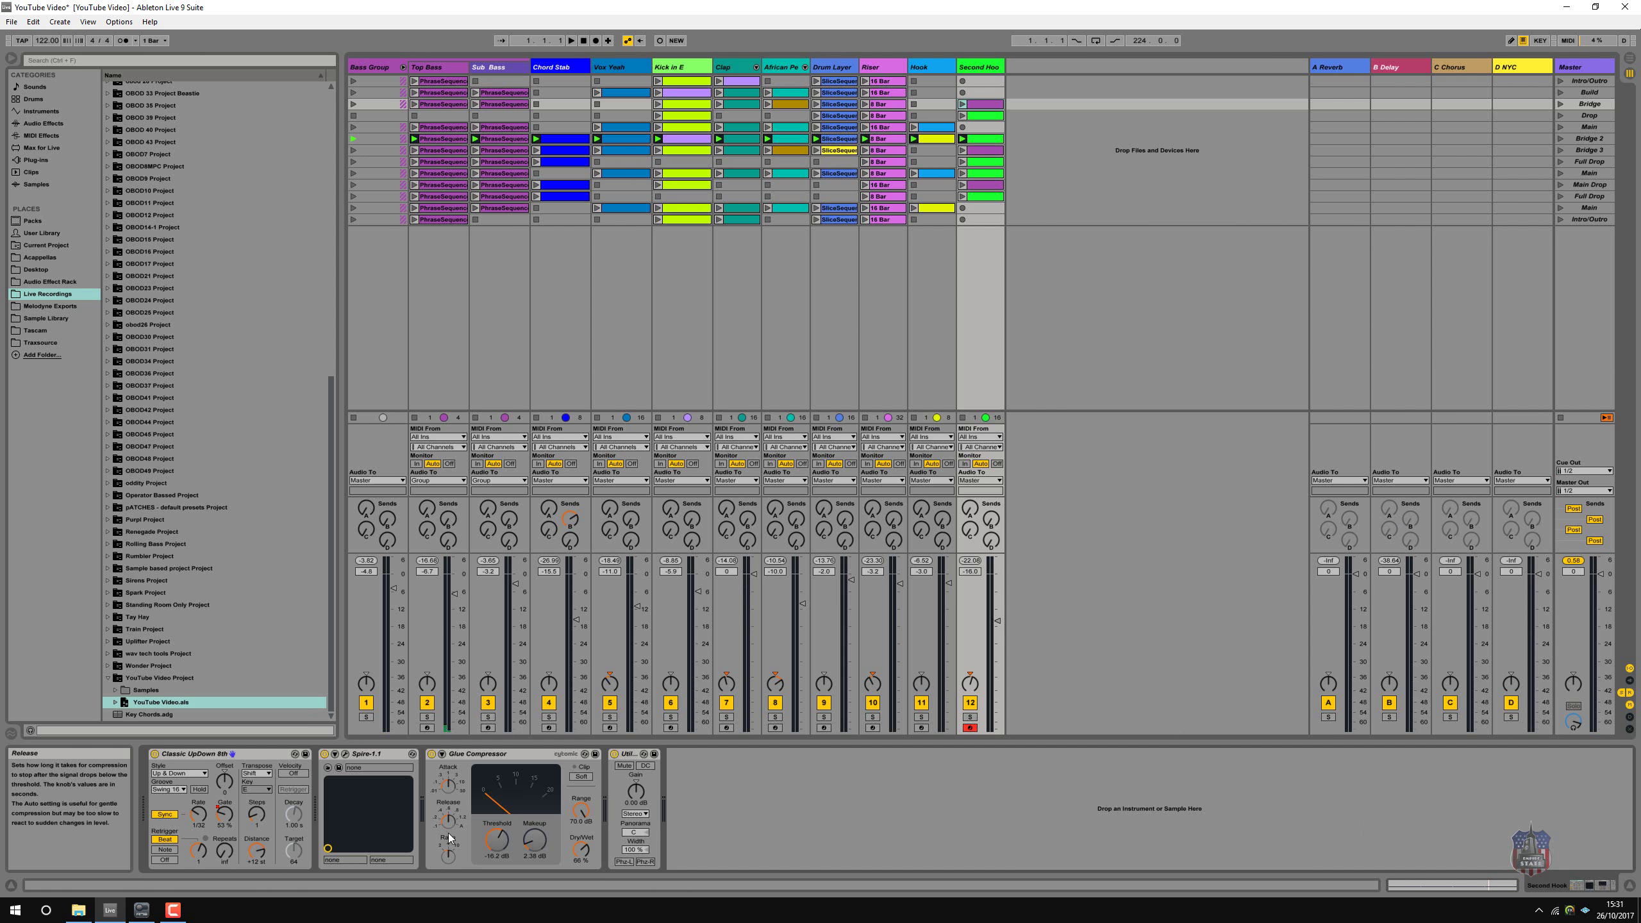